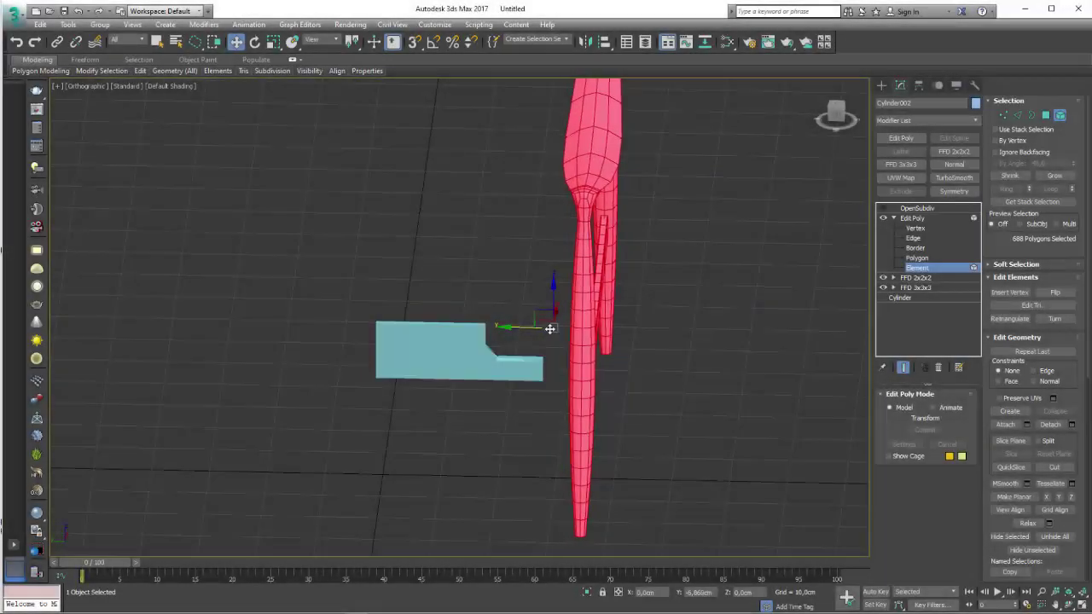
- Nudge the red leg element slightly sideways and return to its OpenSubdiv-smoothed result
{"action": "left_click_drag", "start_coordinate": [553, 330], "coordinate": [550, 328]}
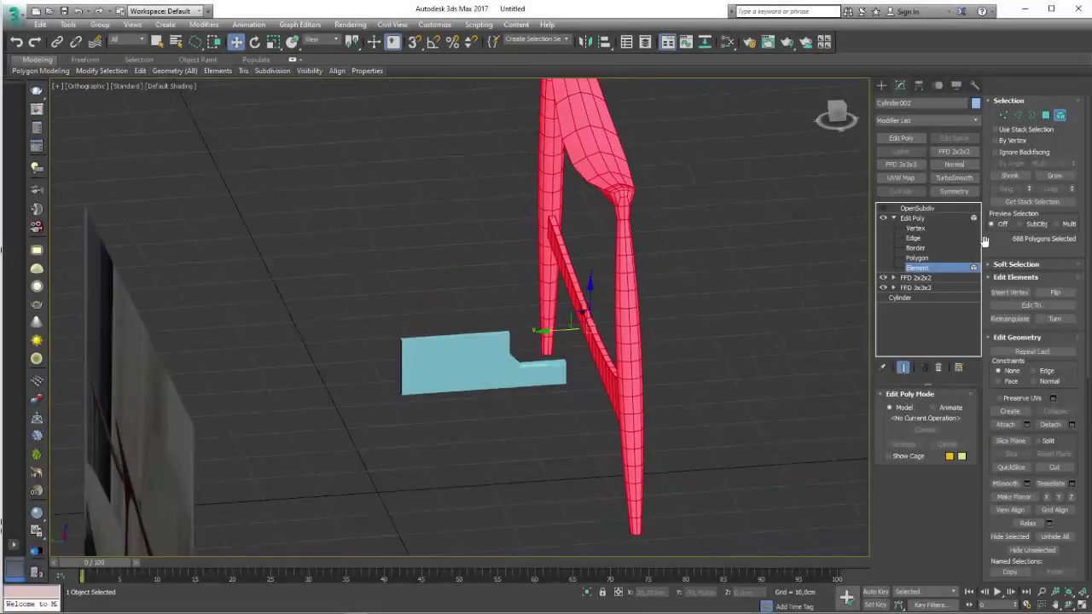
{"action": "left_click", "coordinate": [912, 218]}
{"action": "left_click", "coordinate": [917, 208]}
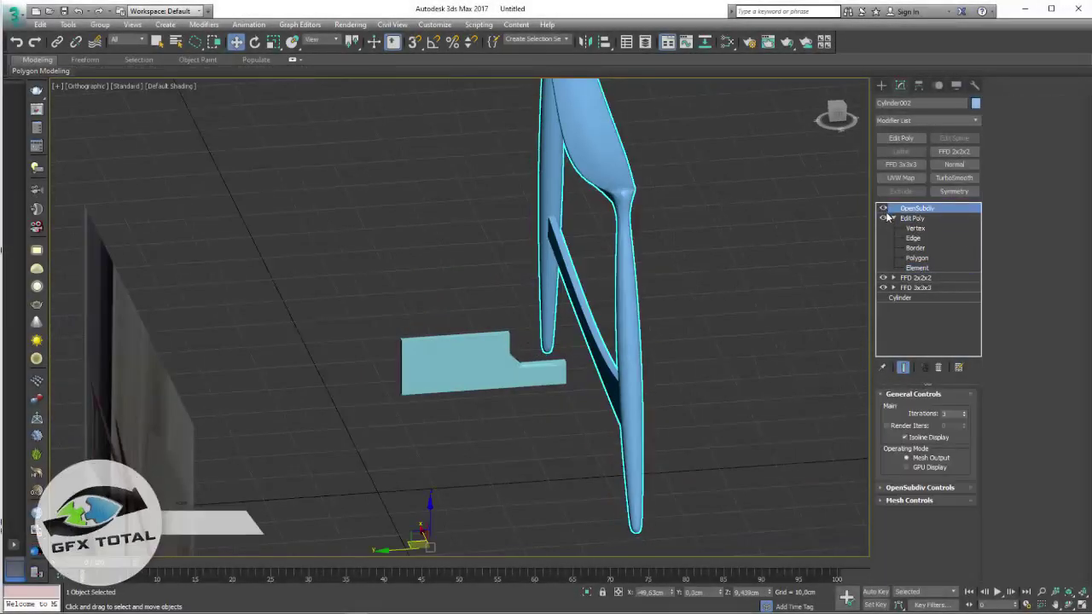
- Select Plane004 and drag its end vertices right toward the chair leg
{"action": "left_click", "coordinate": [559, 390]}
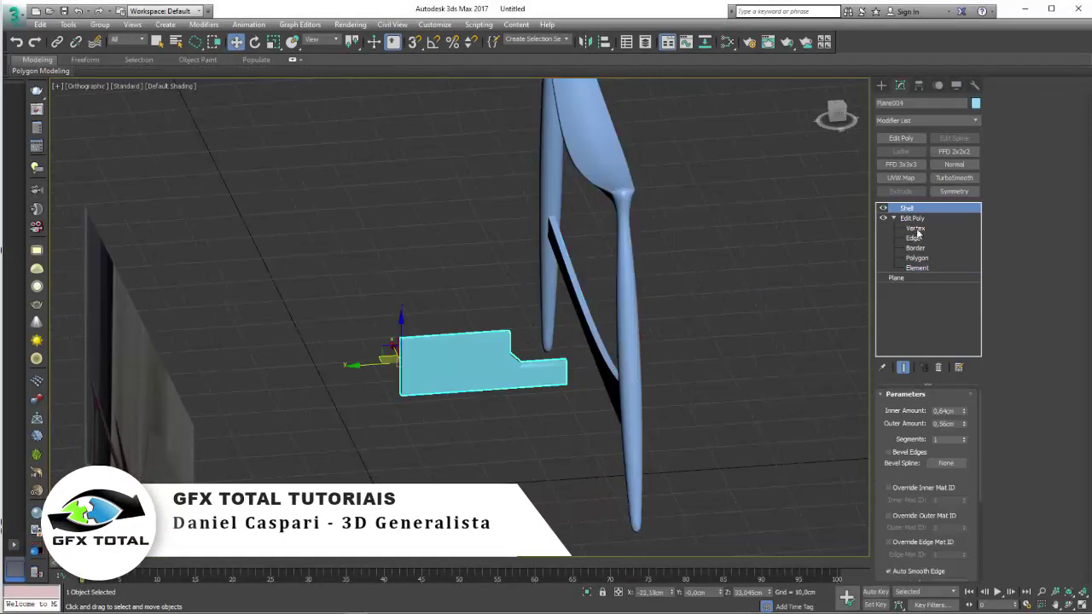
{"action": "key", "text": "1"}
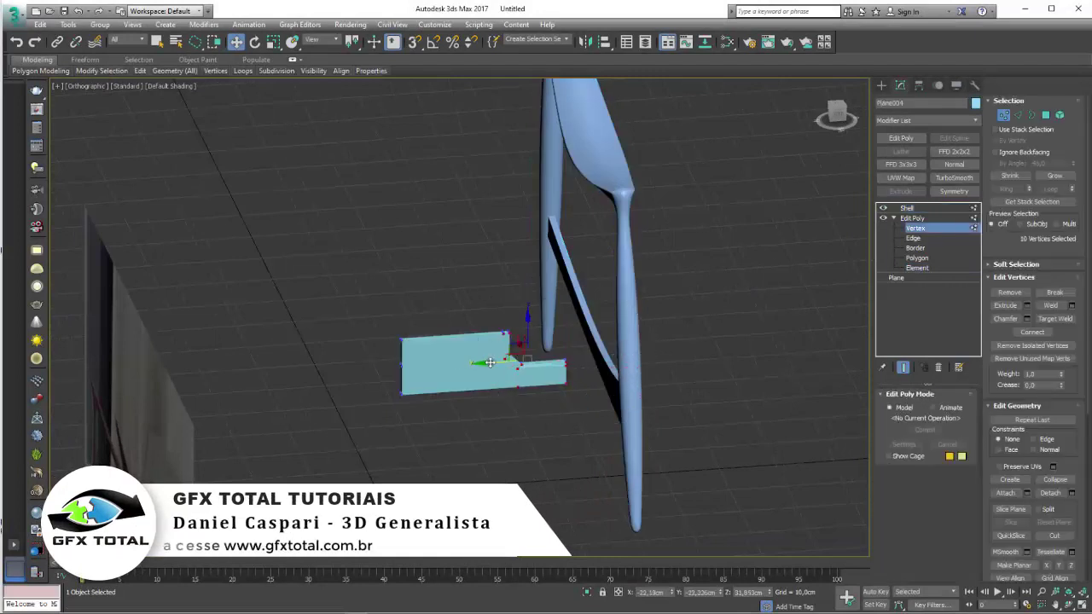
{"action": "left_click_drag", "start_coordinate": [493, 362], "coordinate": [529, 360]}
{"action": "scroll", "coordinate": [546, 354], "scroll_direction": "up", "scroll_amount": 5}
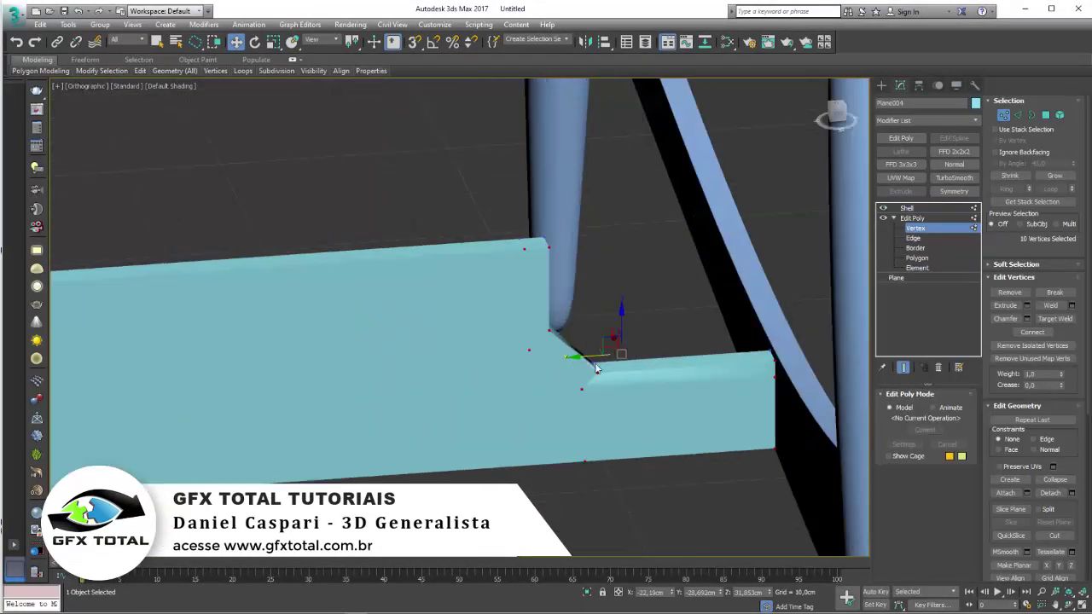
{"action": "scroll", "coordinate": [599, 359], "scroll_direction": "down", "scroll_amount": 3}
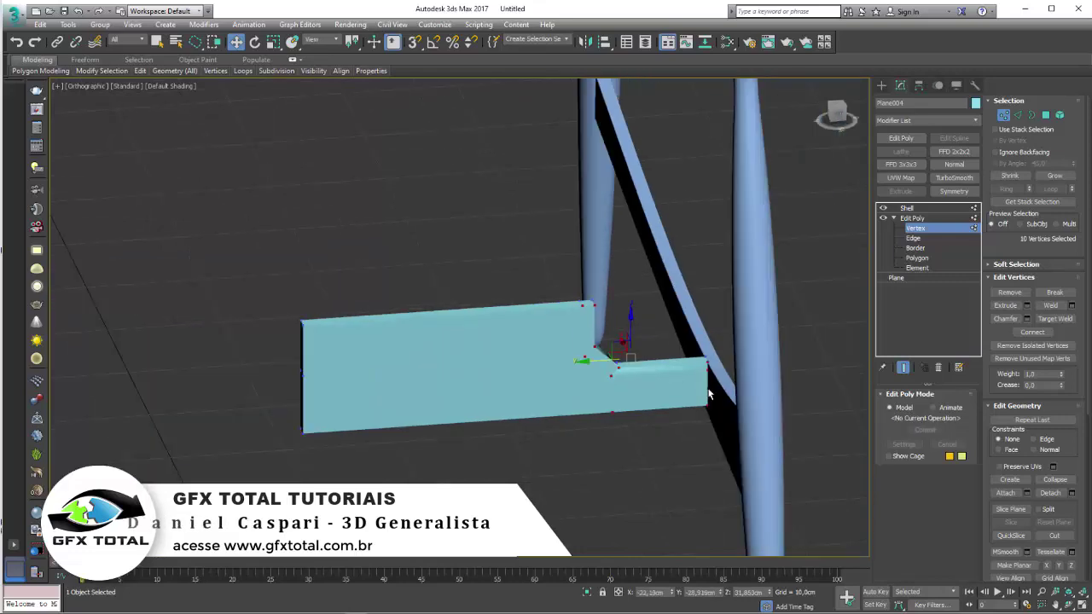
{"action": "middle_click_drag", "start_coordinate": [599, 359], "coordinate": [642, 373], "text": "alt"}
{"action": "scroll", "coordinate": [737, 350], "scroll_direction": "up", "scroll_amount": 3}
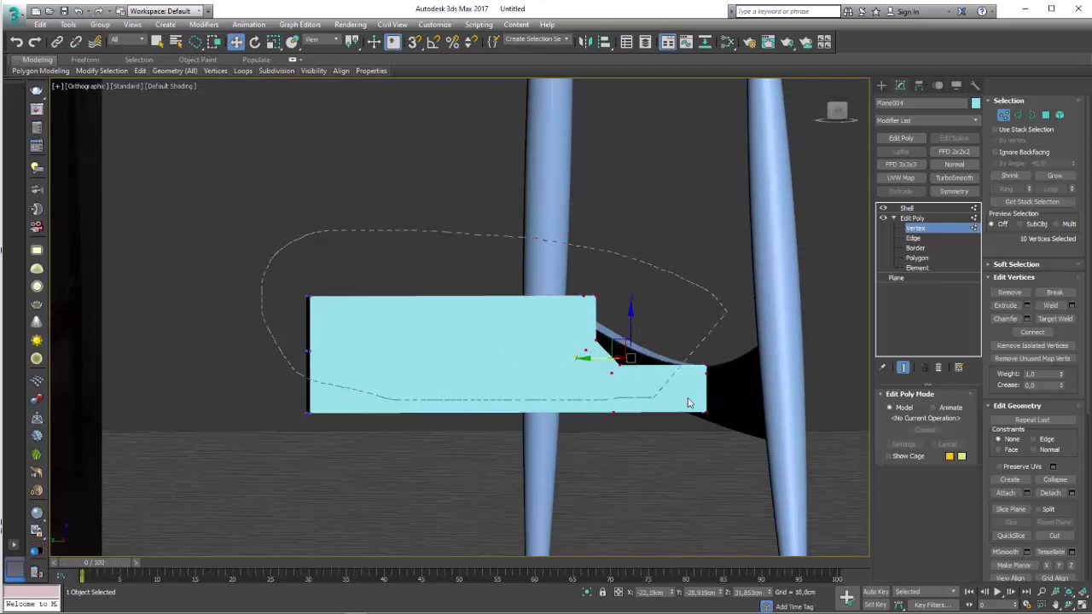
- Lower the profile piece's top vertices and return to its Shell result
{"action": "left_click_drag", "start_coordinate": [689, 403], "coordinate": [758, 388]}
{"action": "key", "text": "F4"}
{"action": "left_click_drag", "start_coordinate": [561, 302], "coordinate": [561, 315]}
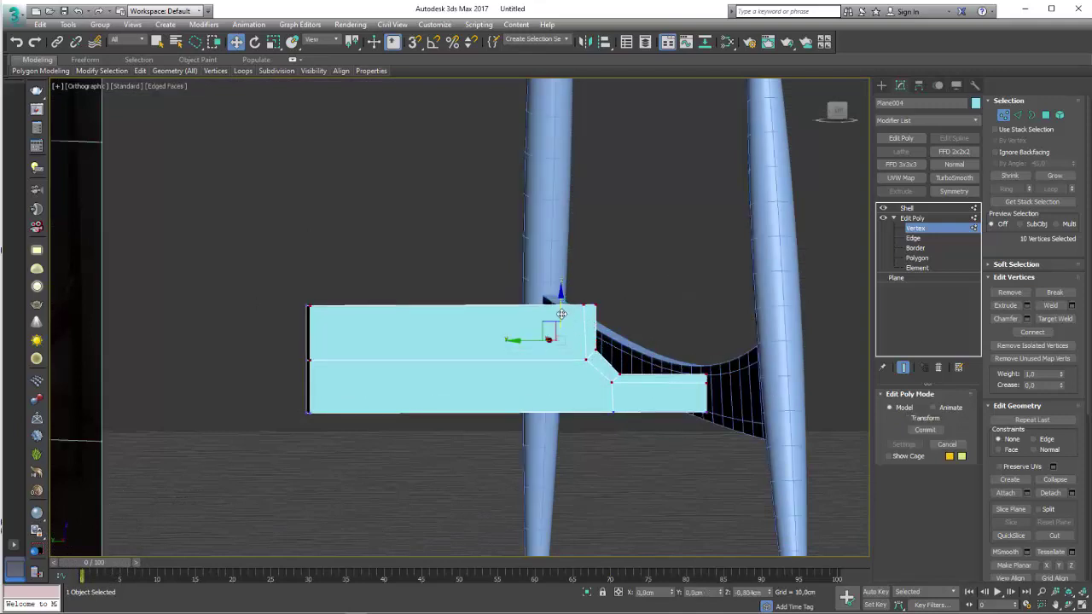
{"action": "left_click", "coordinate": [922, 220]}
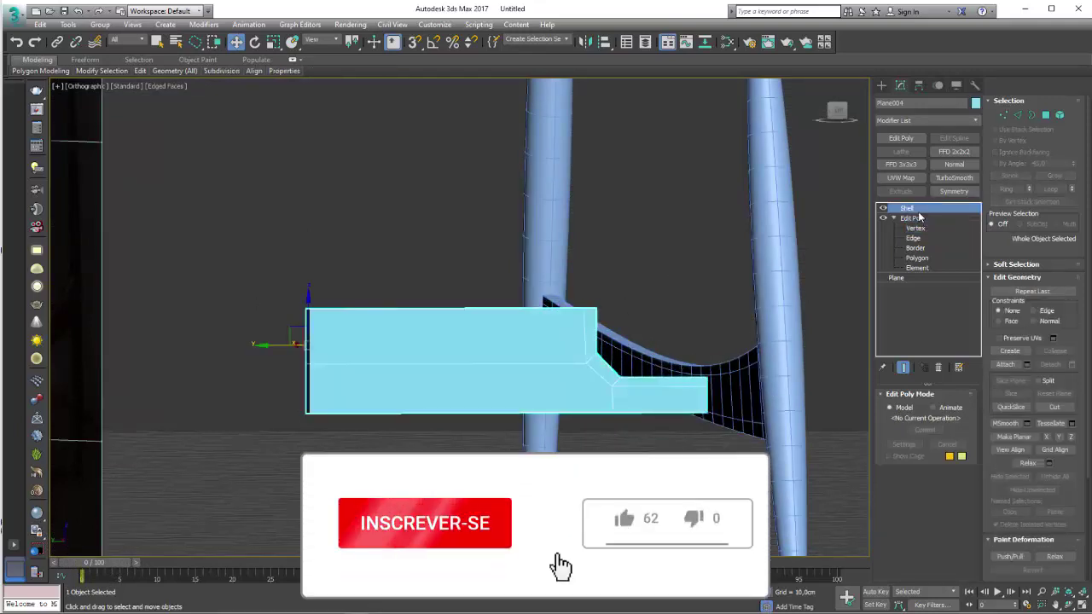
{"action": "left_click", "coordinate": [907, 208]}
{"action": "scroll", "coordinate": [345, 256], "scroll_direction": "up", "scroll_amount": 5}
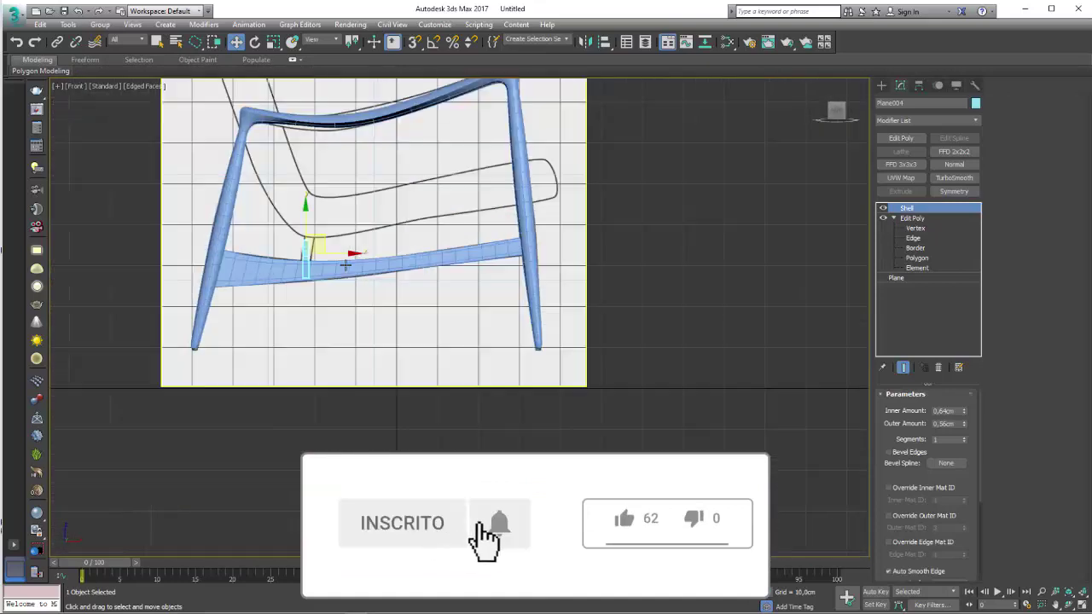
{"action": "scroll", "coordinate": [346, 256], "scroll_direction": "up", "scroll_amount": 5}
- Undo a first tilt attempt and reselect the piece's three top vertices
{"action": "key", "text": "e"}
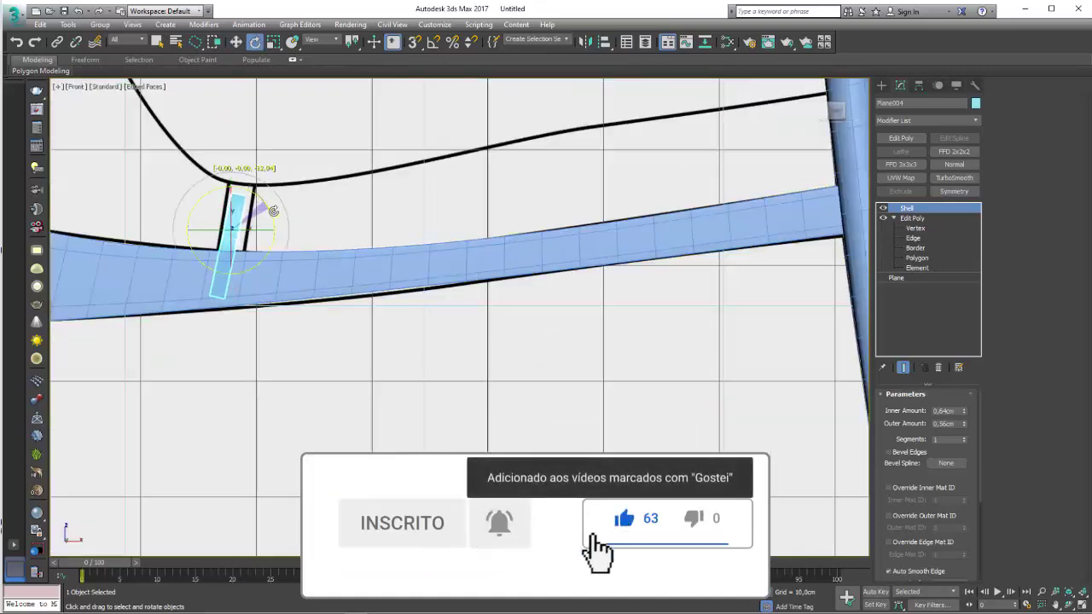
{"action": "left_click_drag", "start_coordinate": [269, 205], "coordinate": [251, 213]}
{"action": "key", "text": "w"}
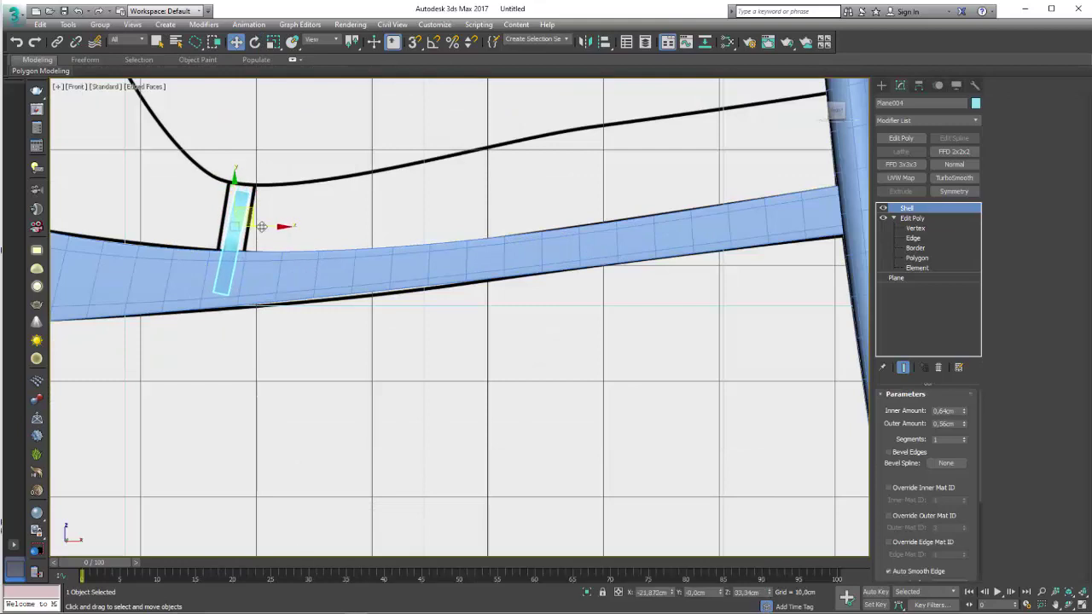
{"action": "key", "text": "ctrl+z"}
{"action": "key", "text": "ctrl+z"}
{"action": "left_click", "coordinate": [941, 228]}
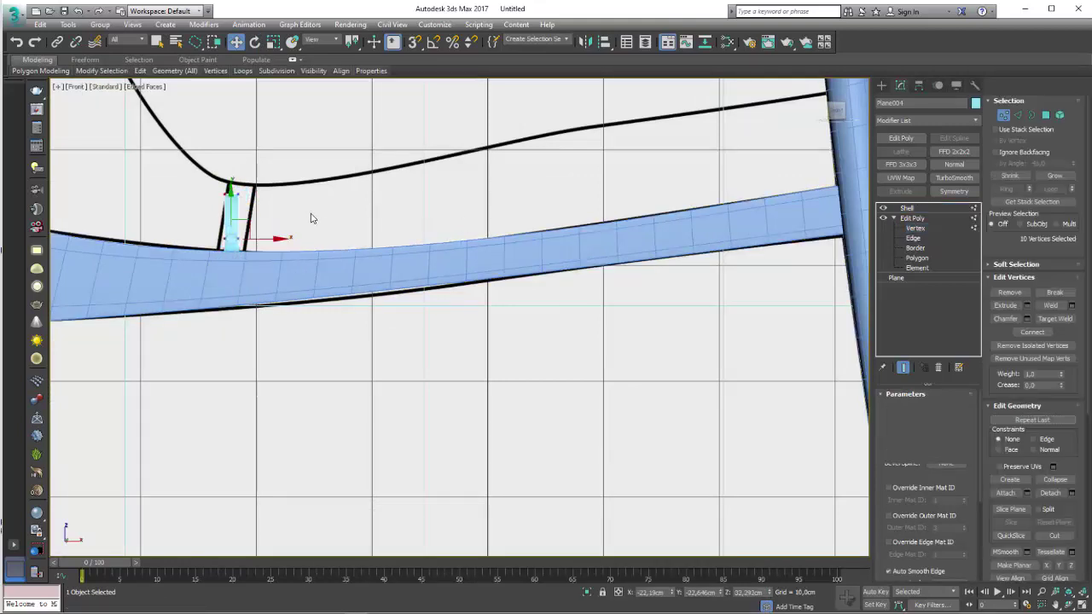
{"action": "mouse_move", "coordinate": [207, 177]}
{"action": "left_mouse_down"}
{"action": "mouse_move", "coordinate": [230, 165]}
{"action": "mouse_move", "coordinate": [229, 148]}
{"action": "left_mouse_up"}
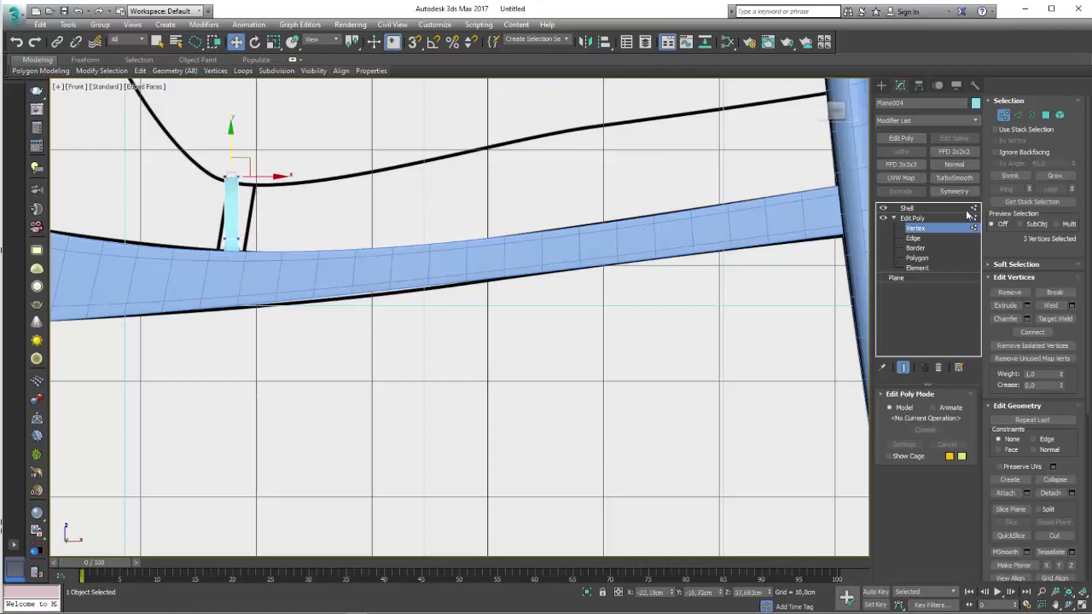
{"action": "left_click", "coordinate": [928, 227]}
{"action": "left_click", "coordinate": [908, 208]}
- Tilt the piece about 12° to follow the seat curve and isolate it
{"action": "key", "text": "e"}
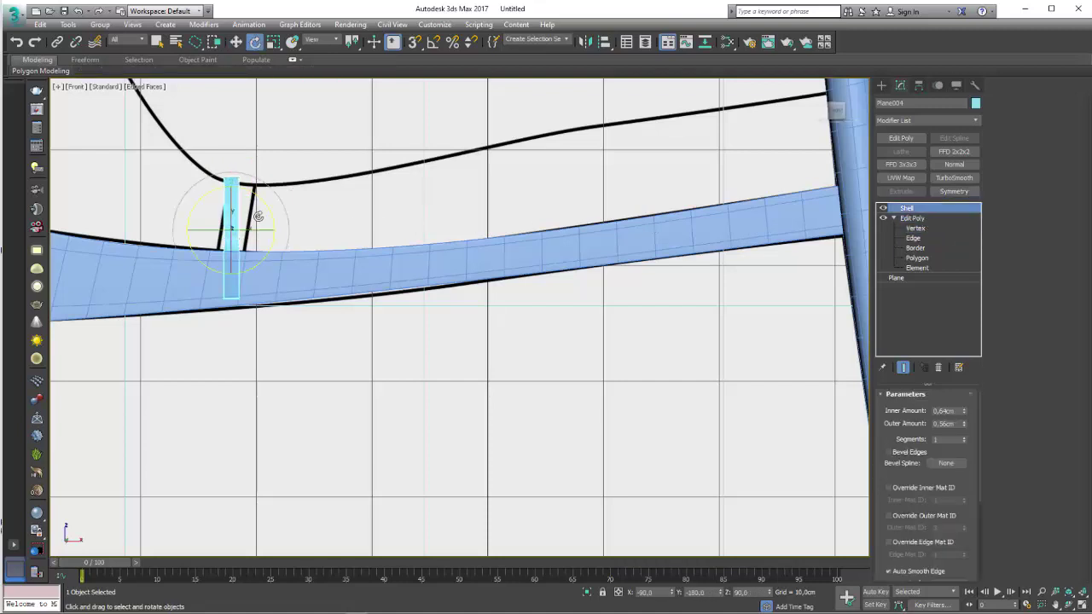
{"action": "left_click_drag", "start_coordinate": [271, 208], "coordinate": [276, 210]}
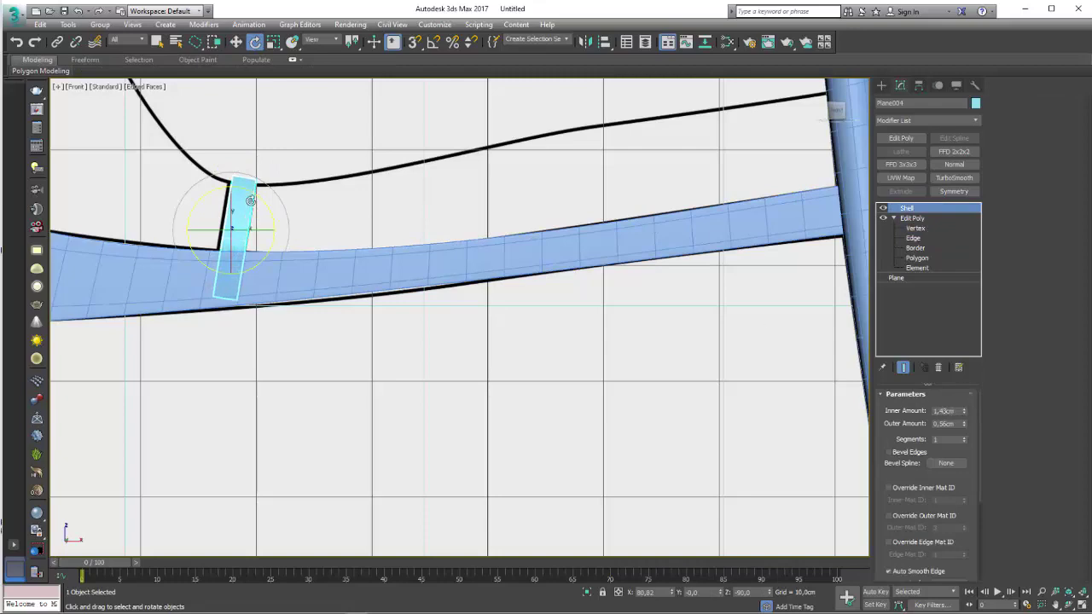
{"action": "left_click_drag", "start_coordinate": [251, 200], "coordinate": [254, 203]}
{"action": "left_click", "coordinate": [587, 593]}
{"action": "middle_click_drag", "start_coordinate": [512, 359], "coordinate": [536, 397], "text": "alt"}
- Add an Edit Poly above the Shell and delete the right end cap faces
{"action": "scroll", "coordinate": [537, 397], "scroll_direction": "down", "scroll_amount": 3}
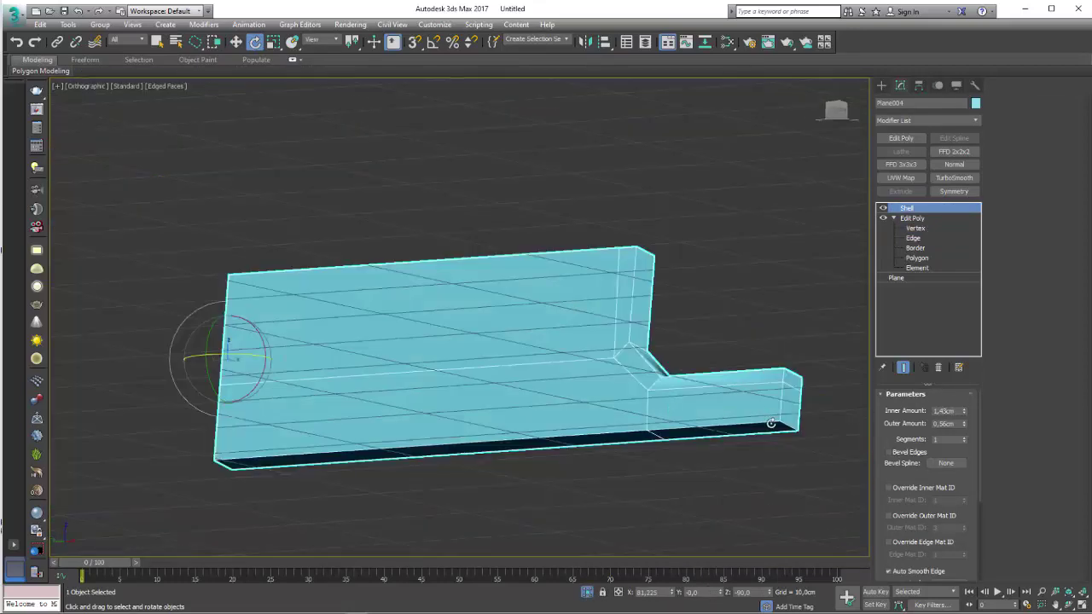
{"action": "left_click", "coordinate": [902, 138]}
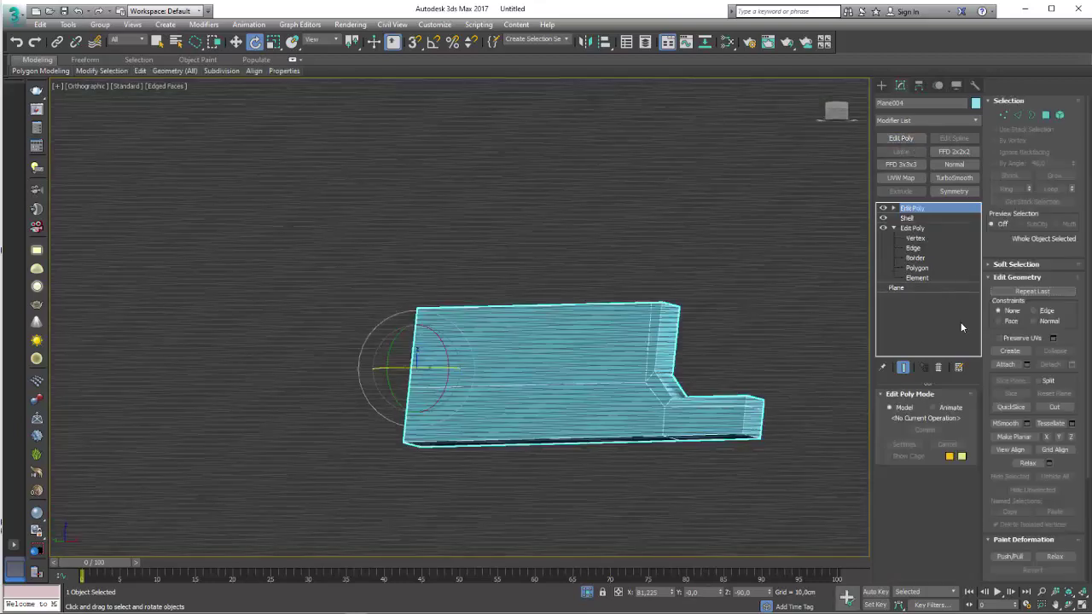
{"action": "left_click", "coordinate": [1046, 115]}
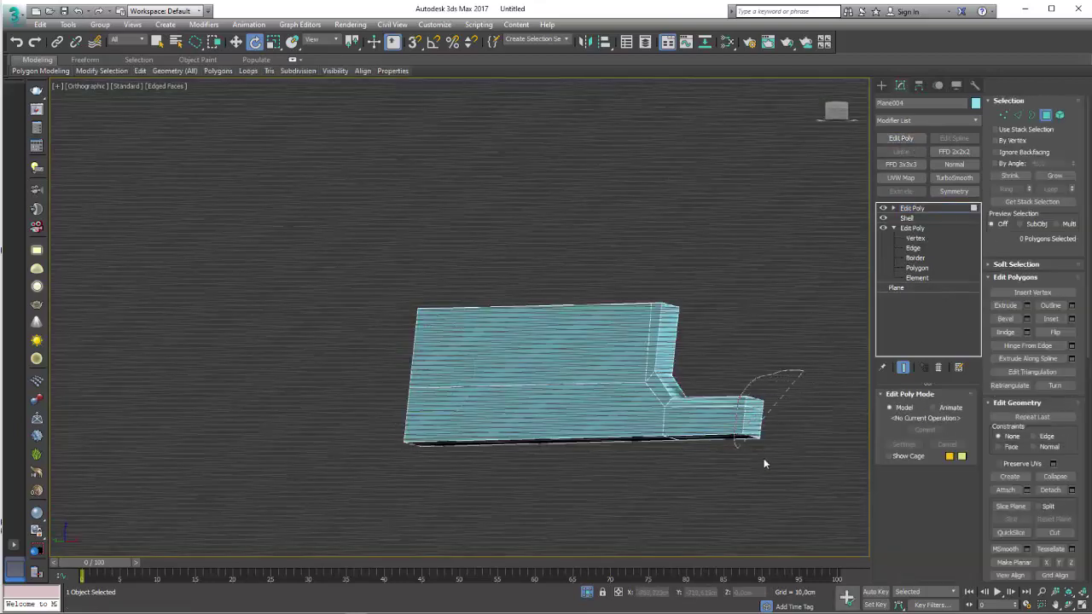
{"action": "left_click_drag", "start_coordinate": [764, 463], "coordinate": [742, 448]}
{"action": "key", "text": "Delete"}
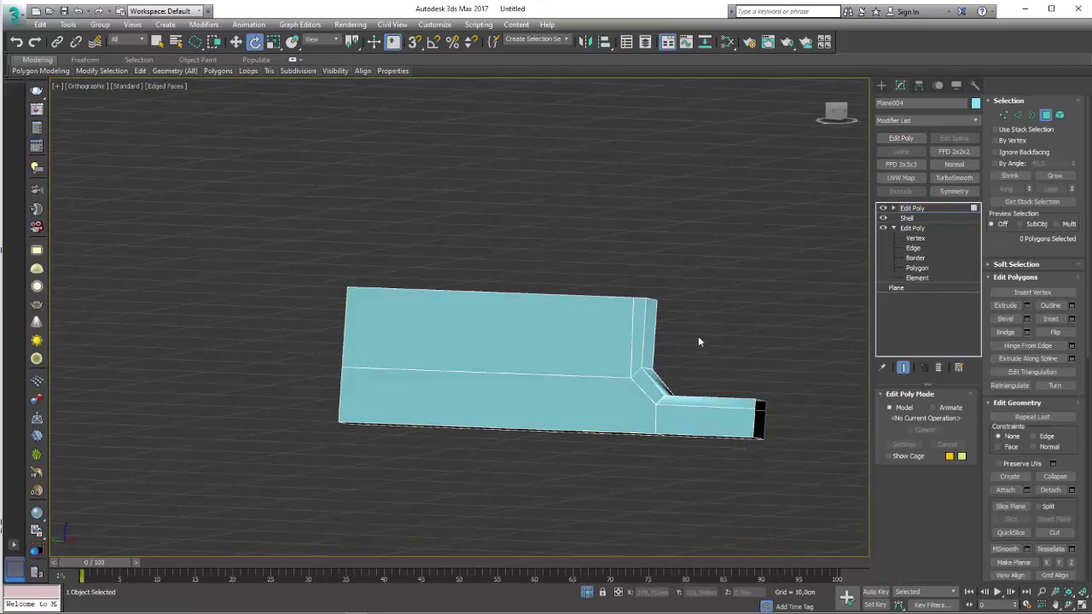
- Delete the two left end cap polygons, leaving both ends of the piece open
{"action": "left_click_drag", "start_coordinate": [350, 193], "coordinate": [312, 205]}
{"action": "middle_click_drag", "start_coordinate": [311, 204], "coordinate": [338, 245], "text": "alt"}
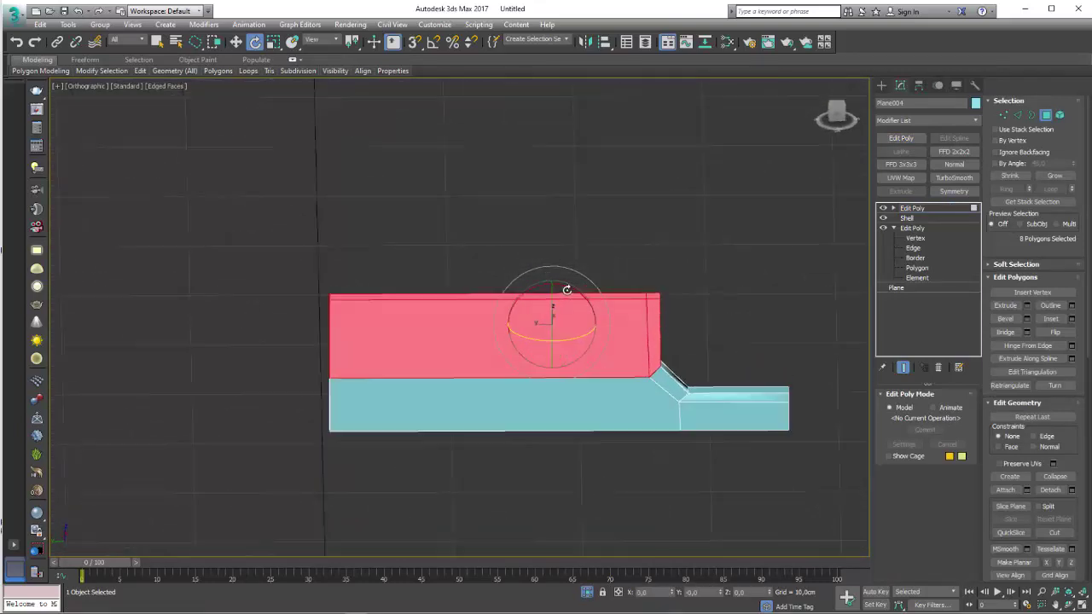
{"action": "left_click_drag", "start_coordinate": [285, 327], "coordinate": [295, 307]}
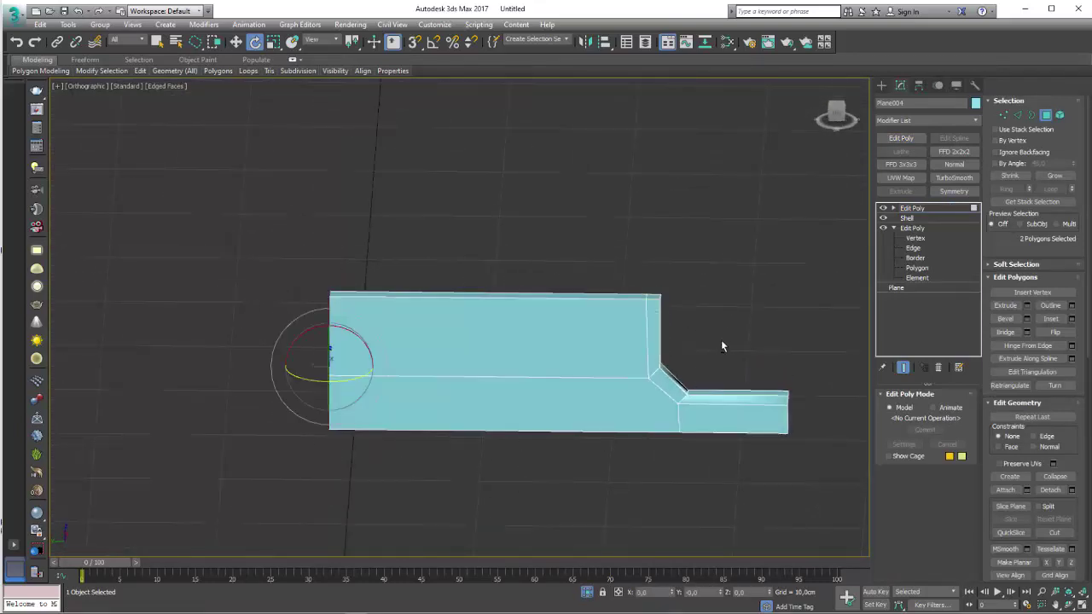
{"action": "key", "text": "Delete"}
{"action": "mouse_move", "coordinate": [572, 373]}
{"action": "middle_mouse_down", "text": "alt"}
{"action": "mouse_move", "coordinate": [555, 358]}
{"action": "mouse_move", "coordinate": [580, 355]}
{"action": "mouse_move", "coordinate": [597, 326]}
{"action": "middle_mouse_up", "text": "alt"}
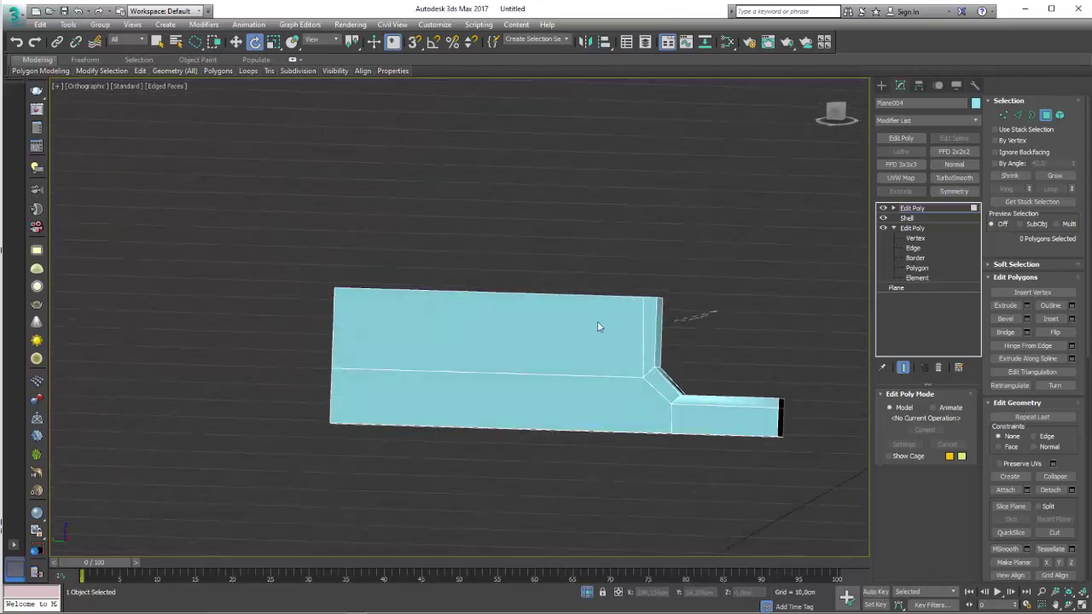
{"action": "left_click_drag", "start_coordinate": [260, 202], "coordinate": [717, 342]}
{"action": "left_click_drag", "start_coordinate": [173, 373], "coordinate": [173, 374]}
{"action": "mouse_move", "coordinate": [173, 373]}
{"action": "middle_mouse_down", "text": "alt"}
{"action": "mouse_move", "coordinate": [503, 386]}
{"action": "mouse_move", "coordinate": [575, 333]}
{"action": "mouse_move", "coordinate": [620, 347]}
{"action": "middle_mouse_up", "text": "alt"}
{"action": "left_click", "coordinate": [517, 361]}
{"action": "scroll", "coordinate": [620, 347], "scroll_direction": "up", "scroll_amount": 2}
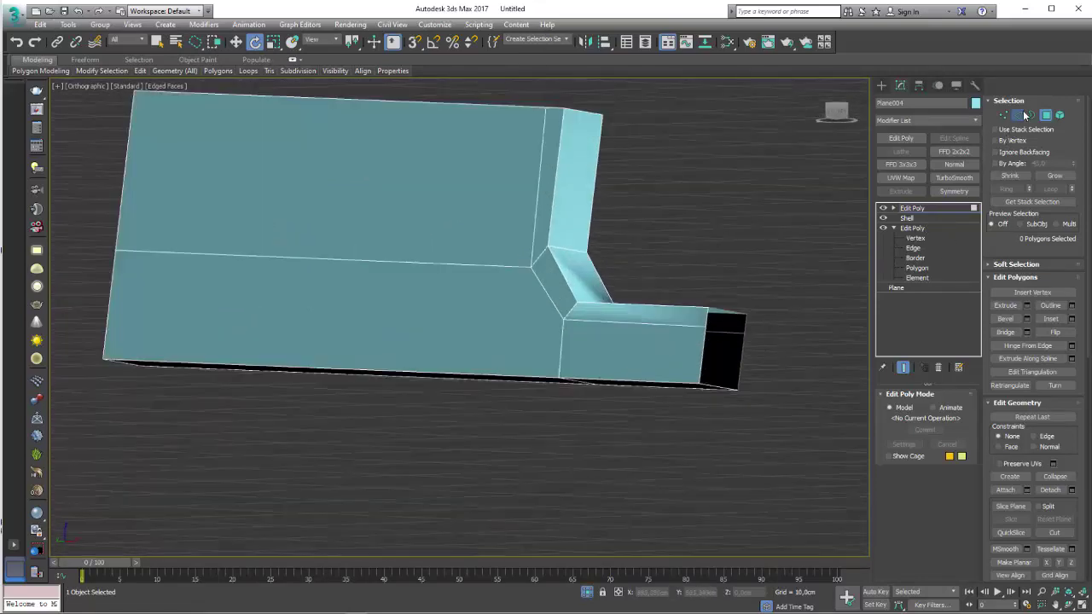
- Select the panel's bottom and long outline edges
{"action": "left_click", "coordinate": [1018, 115]}
{"action": "left_click", "coordinate": [651, 381]}
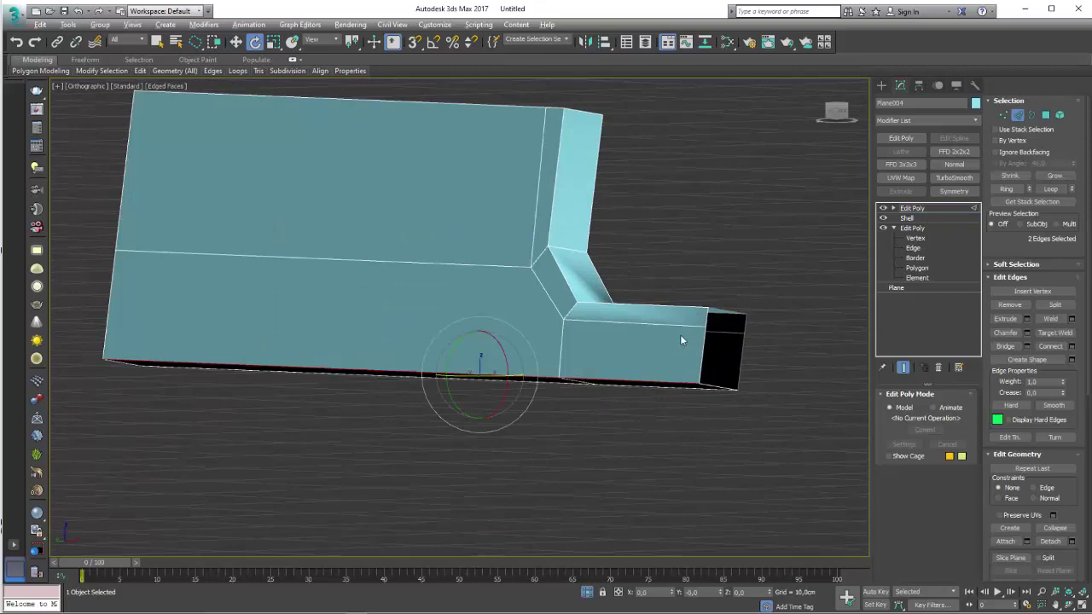
{"action": "middle_click_drag", "start_coordinate": [680, 341], "coordinate": [663, 363], "text": "alt"}
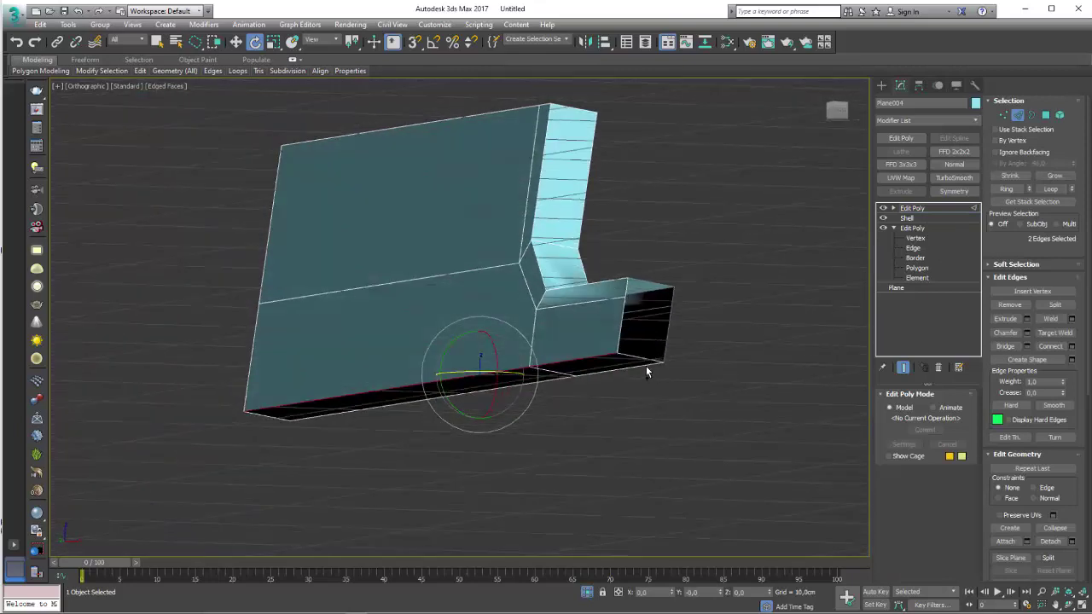
{"action": "left_click", "coordinate": [646, 367], "text": "ctrl"}
{"action": "middle_click_drag", "start_coordinate": [605, 280], "coordinate": [645, 315], "text": "alt"}
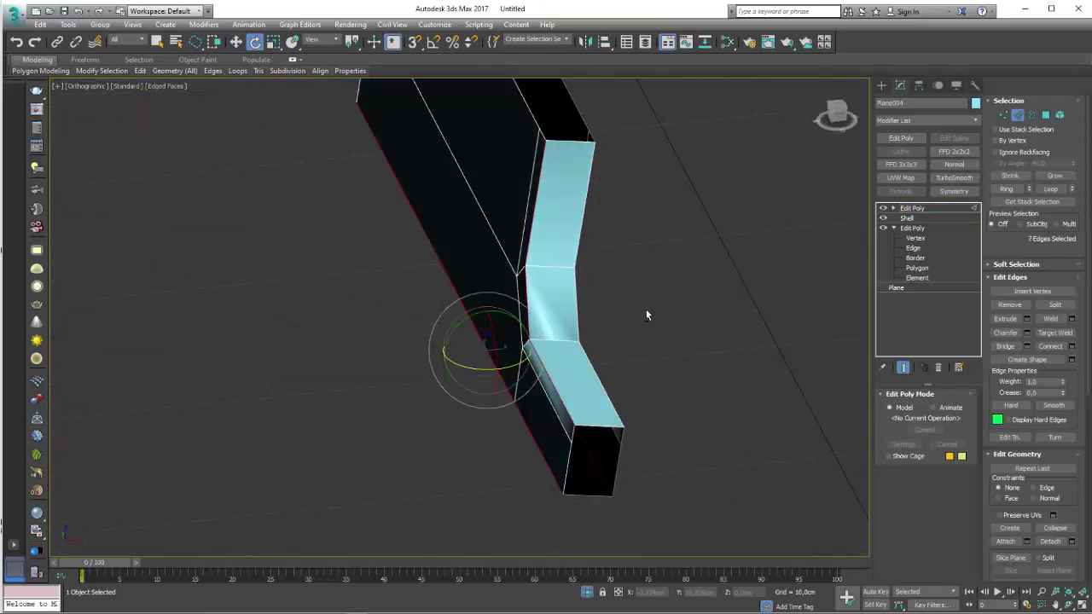
{"action": "middle_click_drag", "start_coordinate": [609, 400], "coordinate": [642, 373], "text": "alt"}
{"action": "left_click", "coordinate": [1007, 188]}
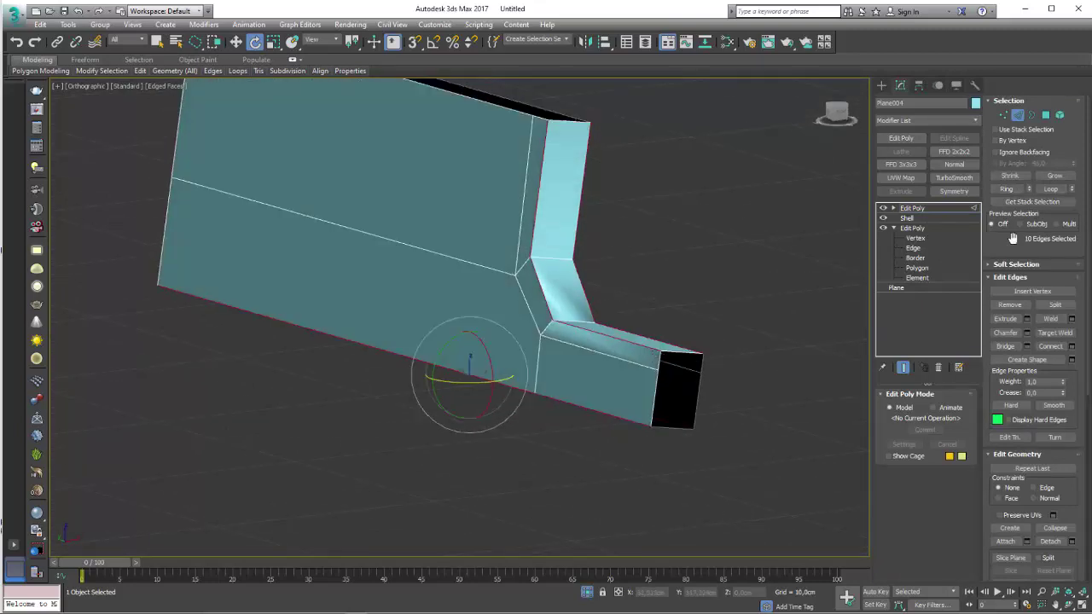
- Chamfer the selected edges by 0.136cm and unhide the rest of the chair
{"action": "left_click", "coordinate": [1026, 333]}
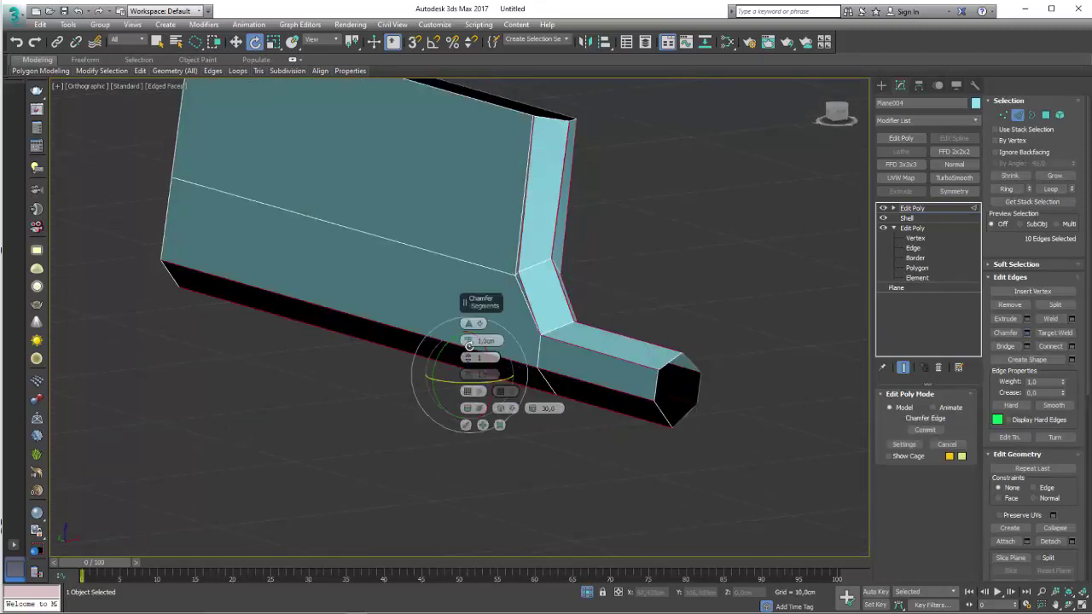
{"action": "left_click_drag", "start_coordinate": [468, 344], "coordinate": [470, 363]}
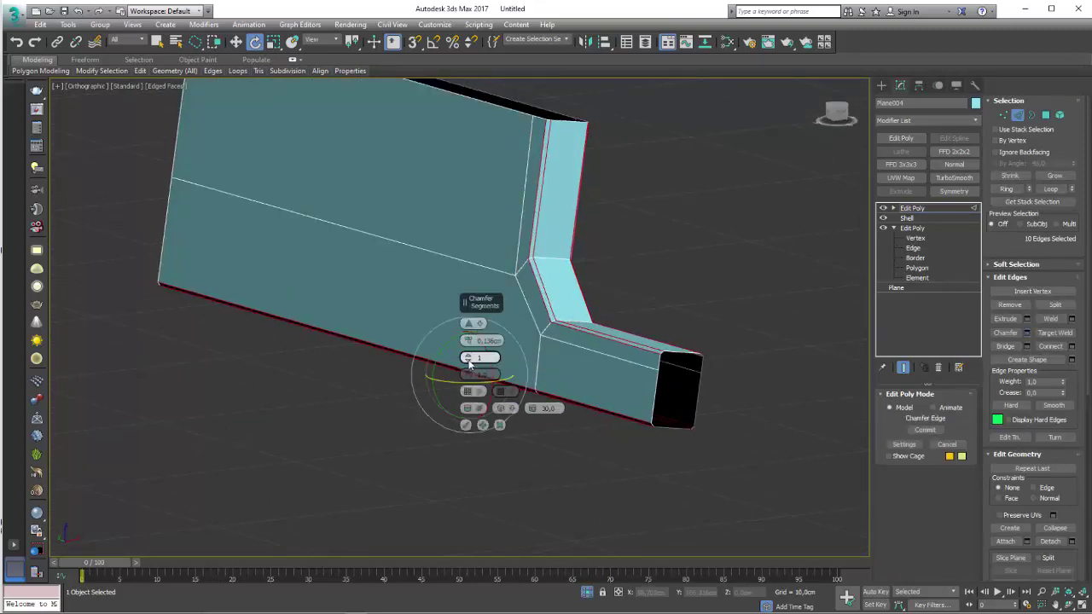
{"action": "left_click", "coordinate": [465, 425]}
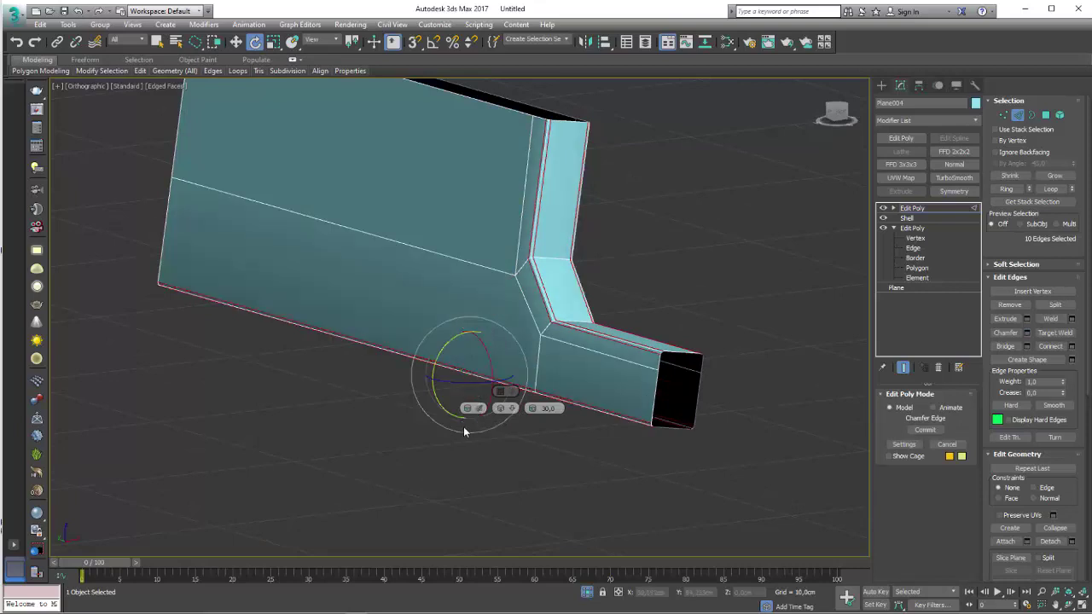
{"action": "left_click", "coordinate": [919, 208]}
{"action": "scroll", "coordinate": [703, 245], "scroll_direction": "down", "scroll_amount": 3}
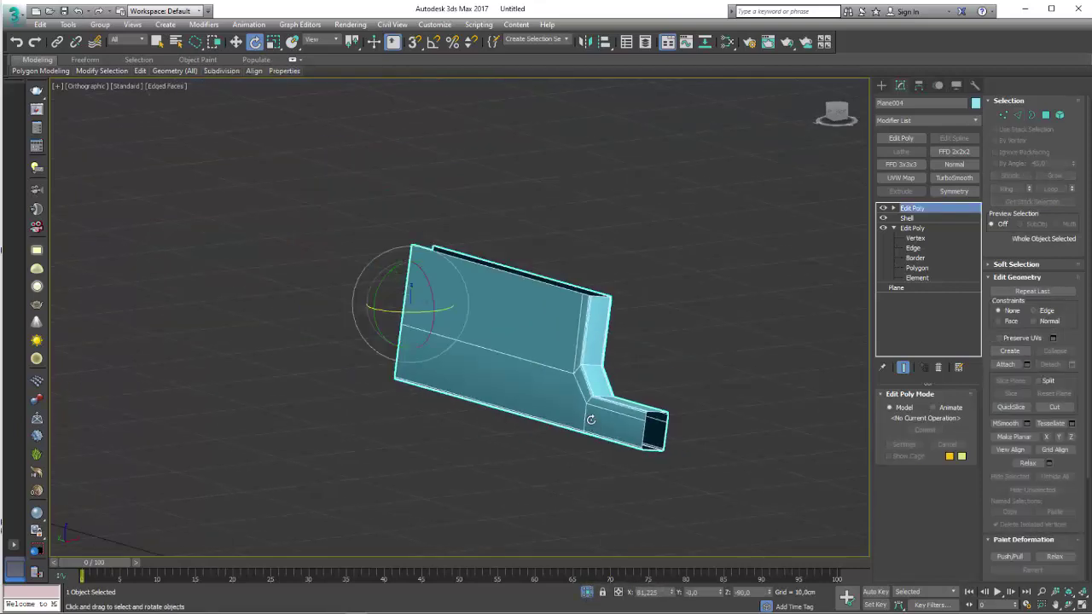
{"action": "scroll", "coordinate": [591, 419], "scroll_direction": "down", "scroll_amount": 2}
{"action": "key", "text": "alt+q"}
- Mirror the chair side frame across the Y axis as an Instance clone
{"action": "mouse_move", "coordinate": [590, 419]}
{"action": "middle_mouse_down", "text": "alt"}
{"action": "mouse_move", "coordinate": [654, 417]}
{"action": "mouse_move", "coordinate": [729, 349]}
{"action": "middle_mouse_up", "text": "alt"}
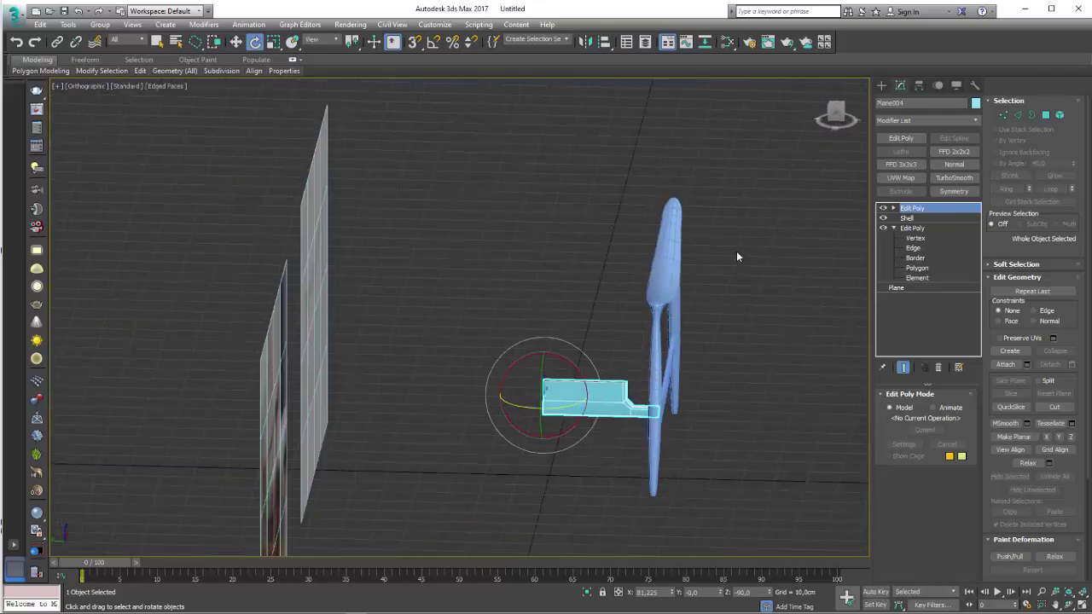
{"action": "left_click", "coordinate": [672, 269]}
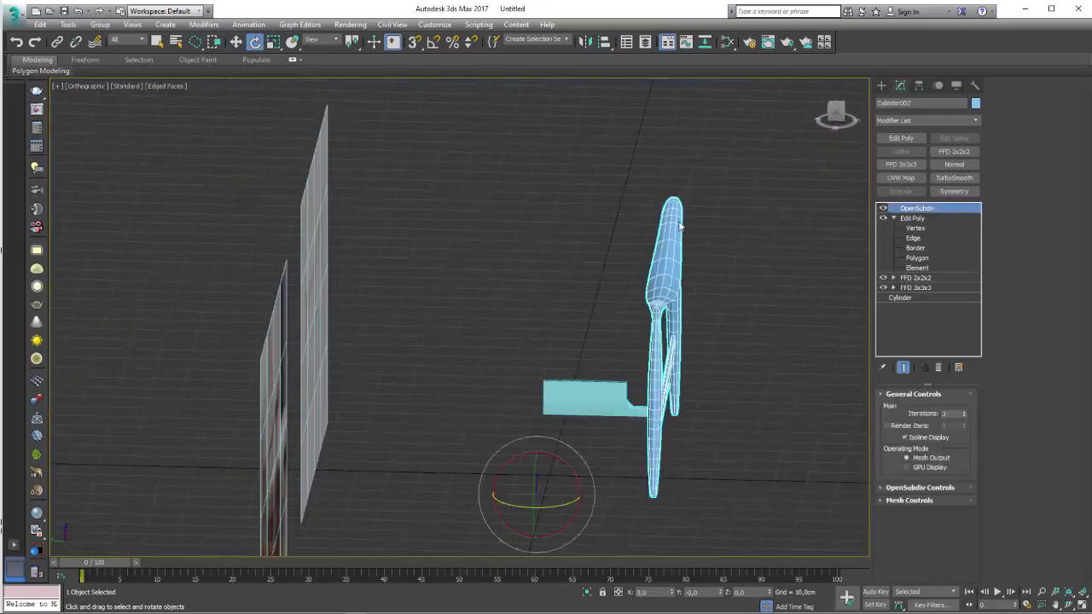
{"action": "left_click", "coordinate": [587, 41]}
{"action": "left_click_drag", "start_coordinate": [534, 206], "coordinate": [741, 159]}
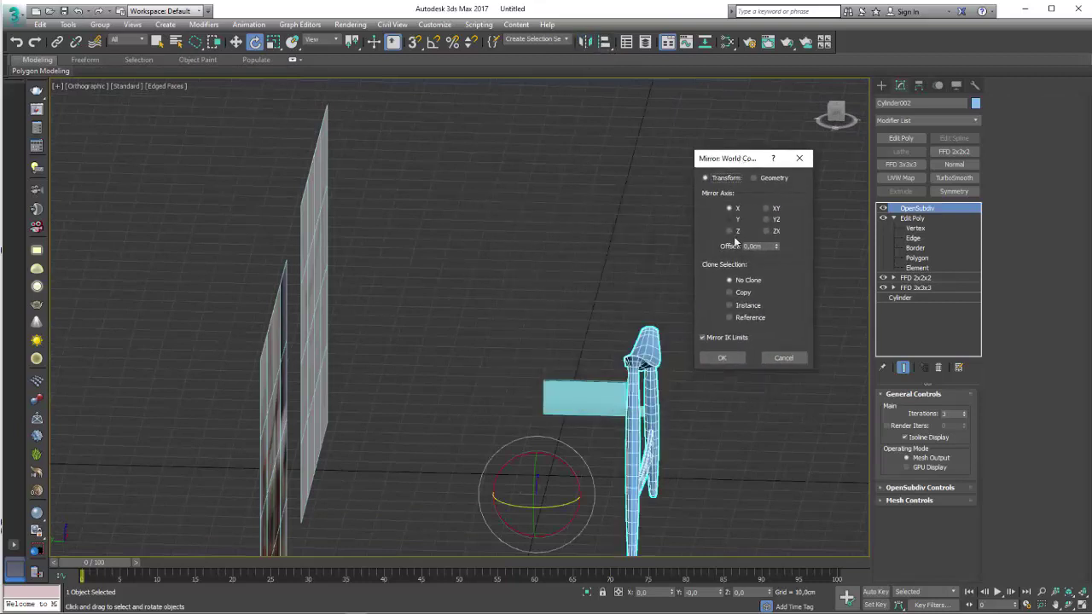
{"action": "left_click", "coordinate": [731, 219]}
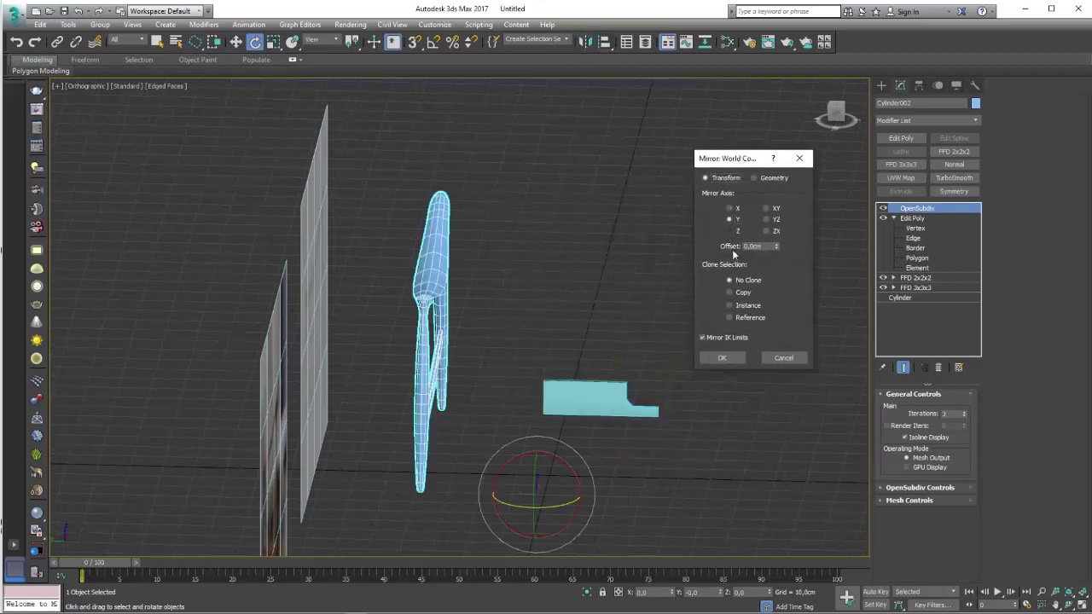
{"action": "left_click", "coordinate": [730, 304]}
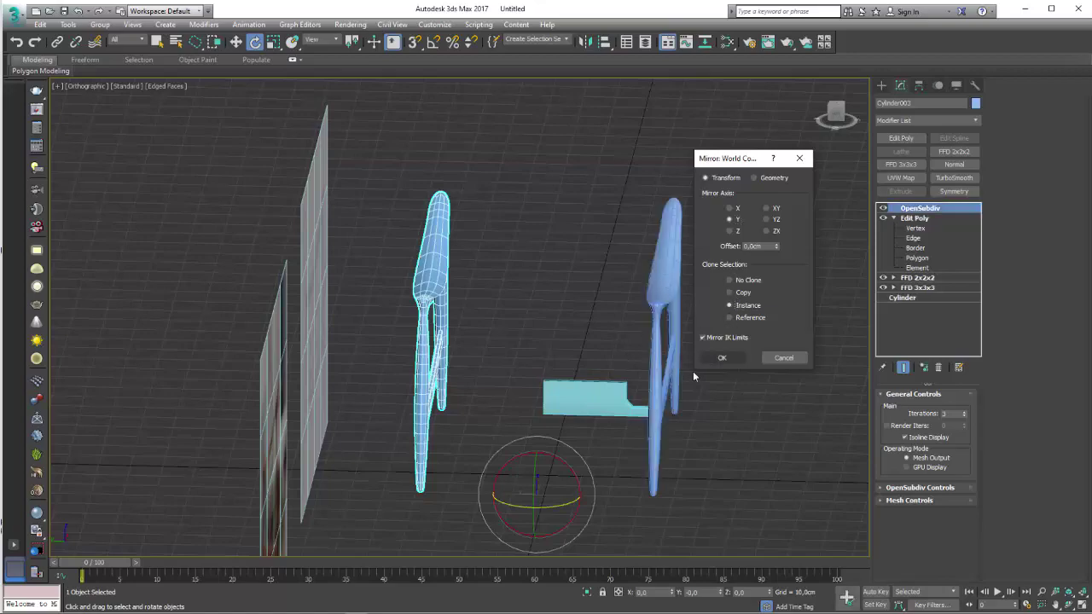
{"action": "left_click", "coordinate": [724, 359]}
{"action": "mouse_move", "coordinate": [724, 359]}
{"action": "middle_mouse_down", "text": "alt"}
{"action": "mouse_move", "coordinate": [464, 389]}
{"action": "mouse_move", "coordinate": [487, 383]}
{"action": "middle_mouse_up", "text": "alt"}
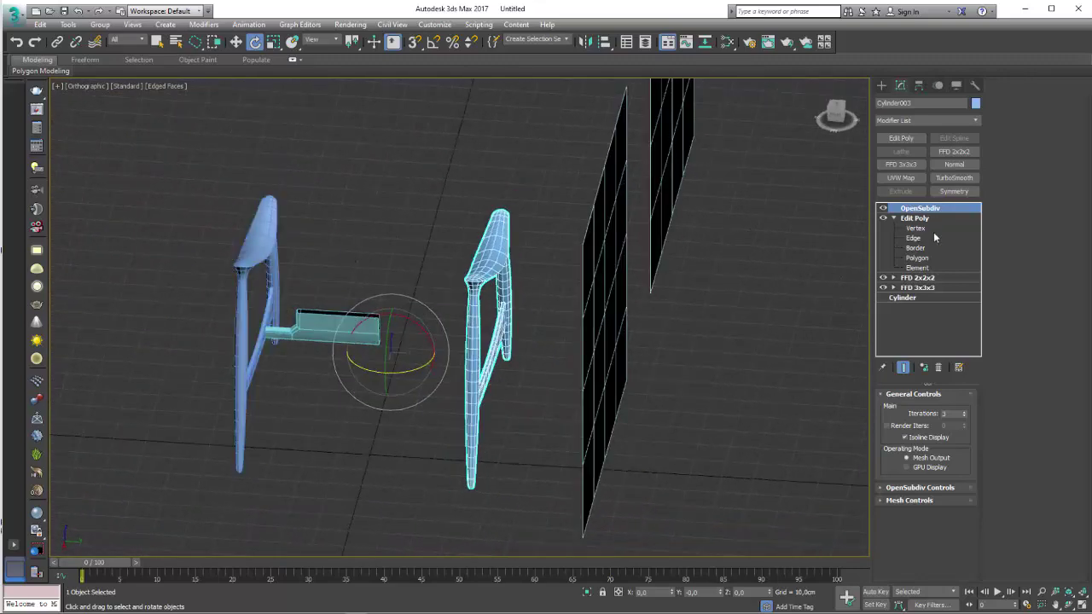
- Shift the mirrored frame along Y at Element level, then select side frame Cylinder002
{"action": "left_click", "coordinate": [924, 270]}
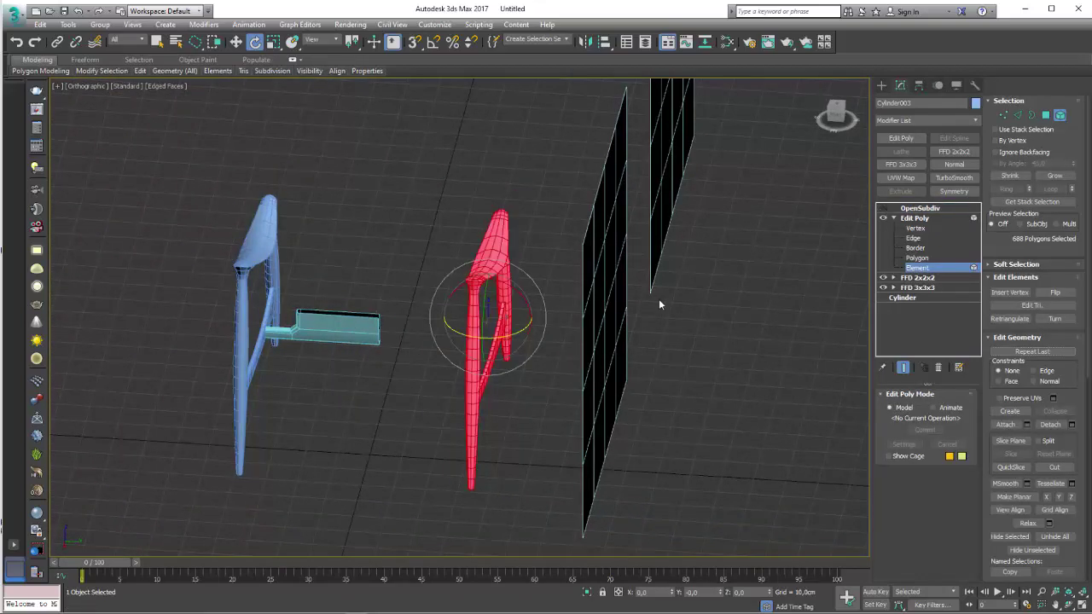
{"action": "left_click_drag", "start_coordinate": [531, 321], "coordinate": [524, 323]}
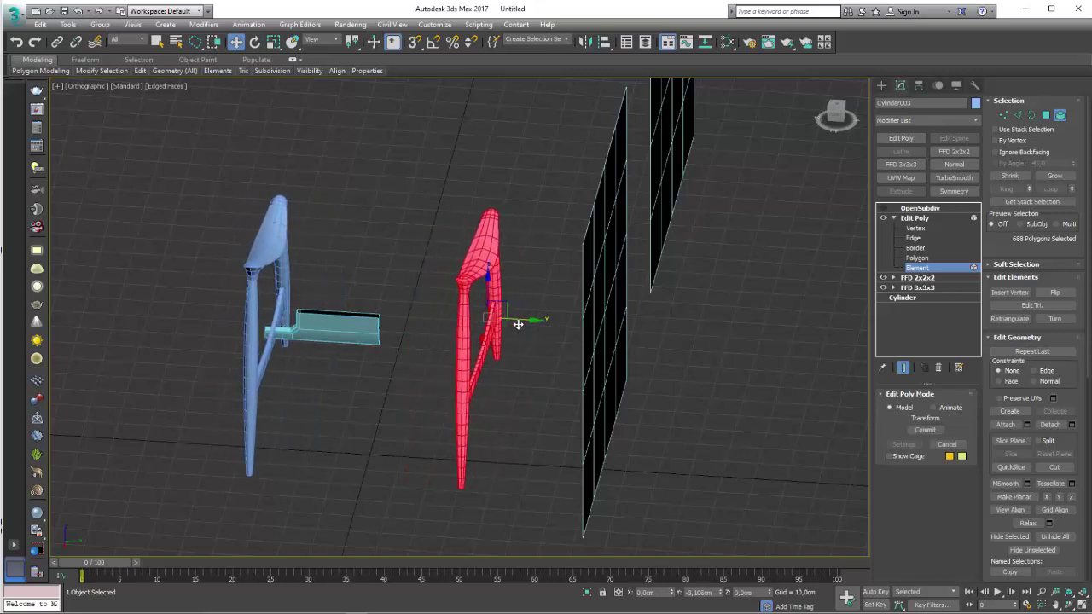
{"action": "middle_click_drag", "start_coordinate": [523, 323], "coordinate": [810, 255], "text": "alt"}
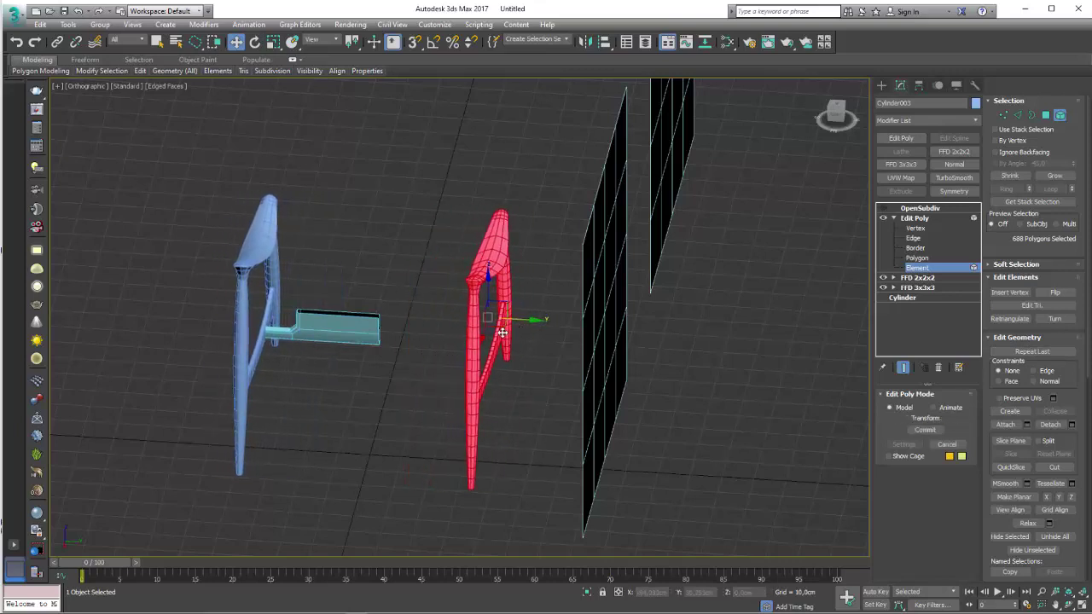
{"action": "left_click", "coordinate": [911, 220]}
{"action": "left_click", "coordinate": [919, 209]}
{"action": "left_click", "coordinate": [266, 314]}
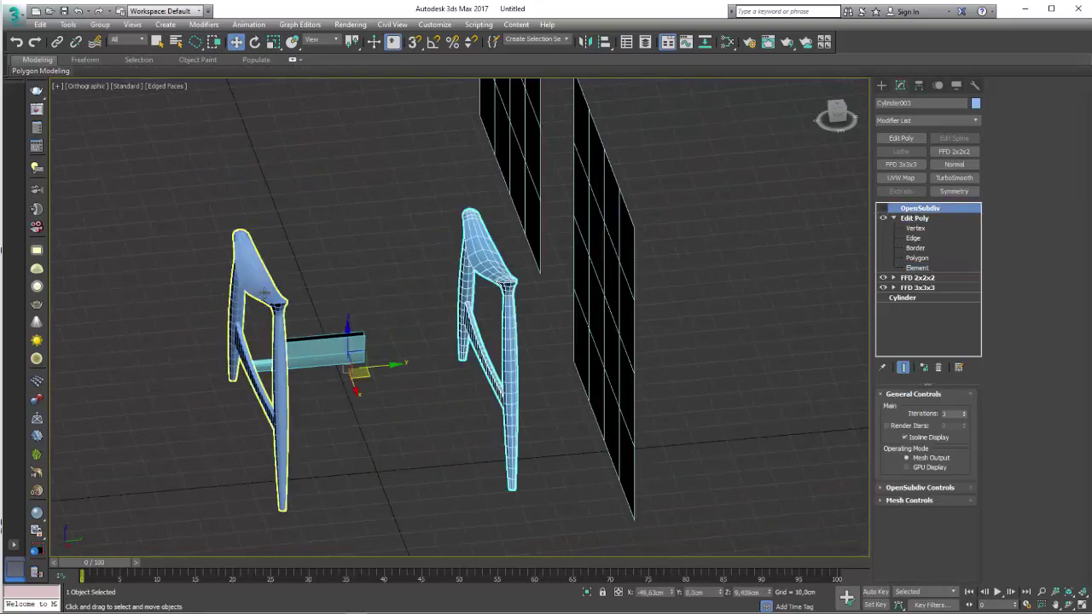
{"action": "left_click", "coordinate": [264, 292]}
{"action": "mouse_move", "coordinate": [264, 292]}
{"action": "middle_mouse_down", "text": "alt"}
{"action": "mouse_move", "coordinate": [423, 374]}
{"action": "mouse_move", "coordinate": [597, 324]}
{"action": "middle_mouse_up", "text": "alt"}
- Attach the seat panel to Cylinder002 and show the OpenSubdiv-smoothed result
{"action": "left_click", "coordinate": [921, 218]}
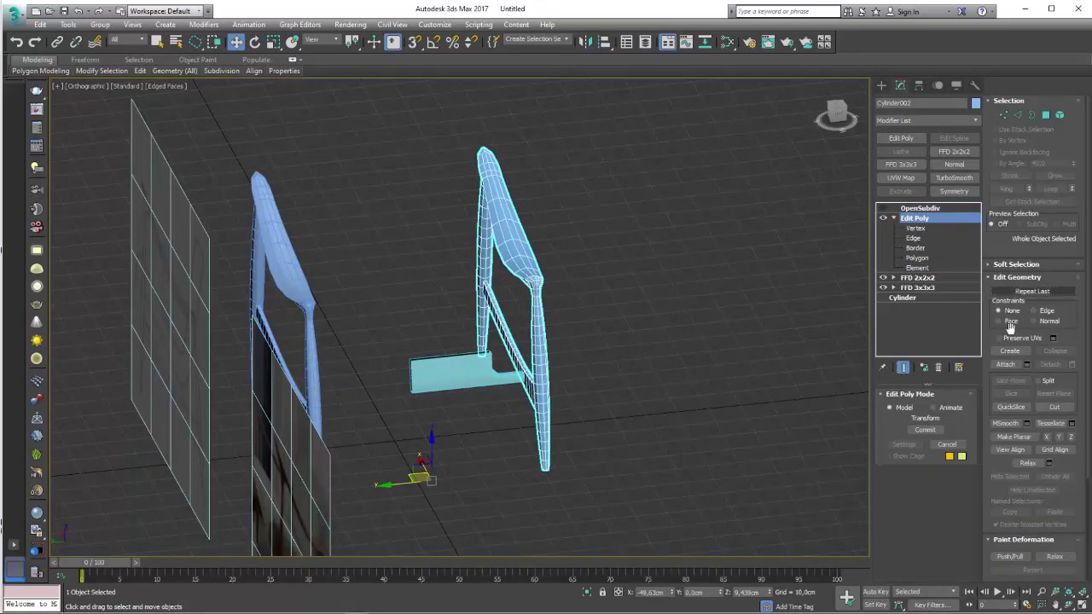
{"action": "left_click", "coordinate": [1006, 364]}
{"action": "left_click", "coordinate": [478, 365]}
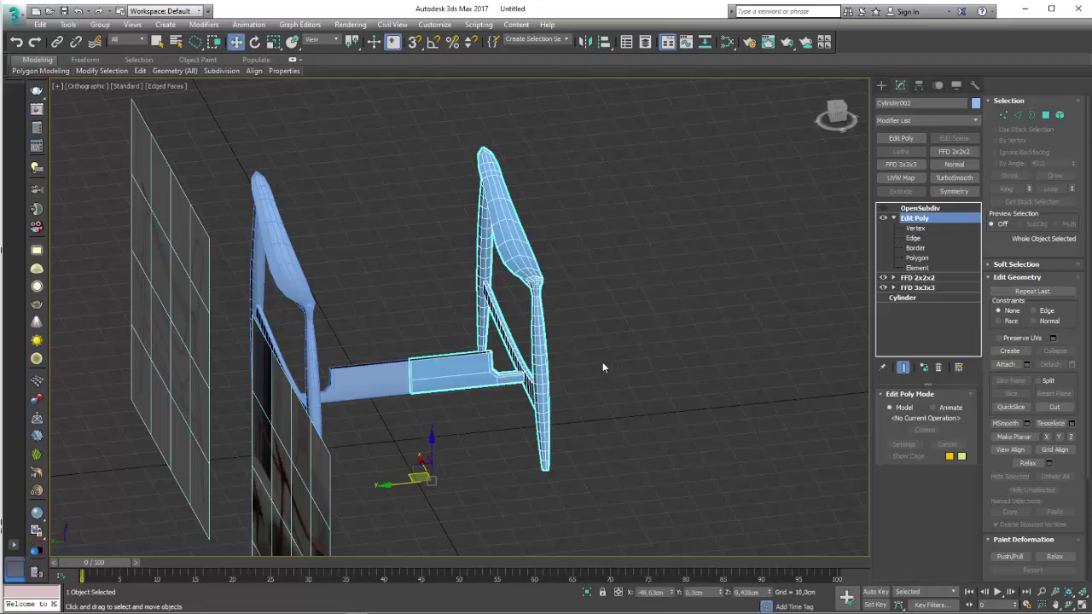
{"action": "mouse_move", "coordinate": [602, 362]}
{"action": "middle_mouse_down", "text": "alt"}
{"action": "mouse_move", "coordinate": [566, 371]}
{"action": "mouse_move", "coordinate": [555, 346]}
{"action": "mouse_move", "coordinate": [606, 379]}
{"action": "mouse_move", "coordinate": [413, 333]}
{"action": "middle_mouse_up", "text": "alt"}
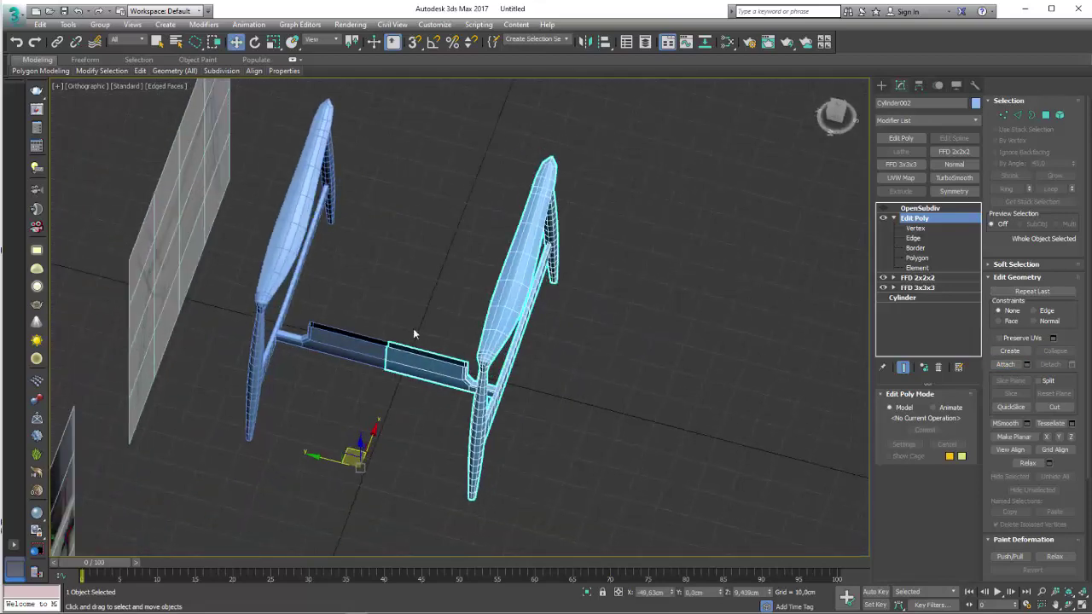
{"action": "left_click", "coordinate": [916, 208]}
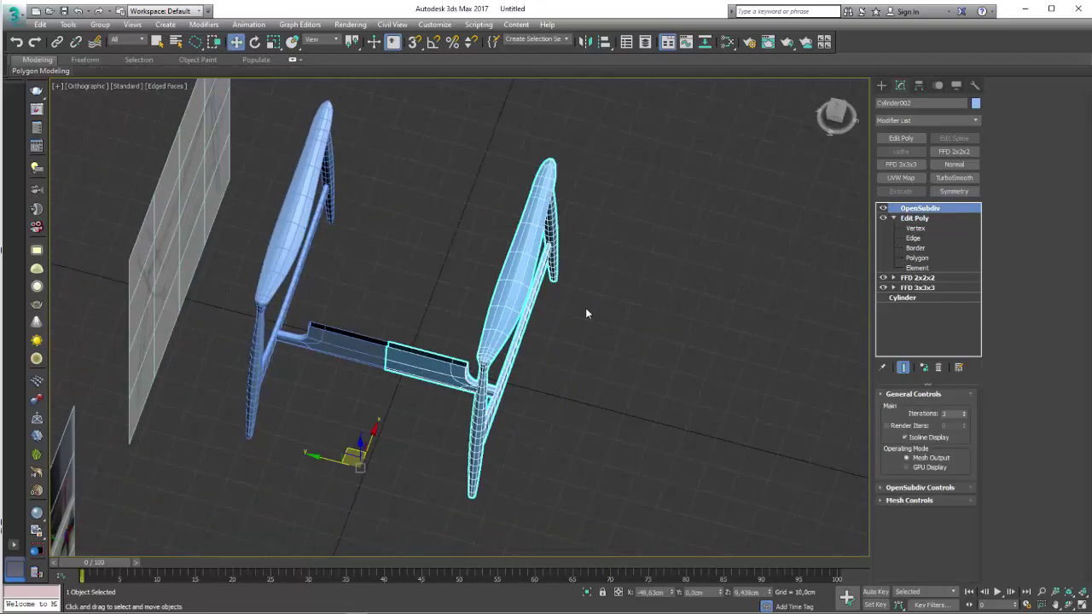
{"action": "left_click", "coordinate": [595, 340]}
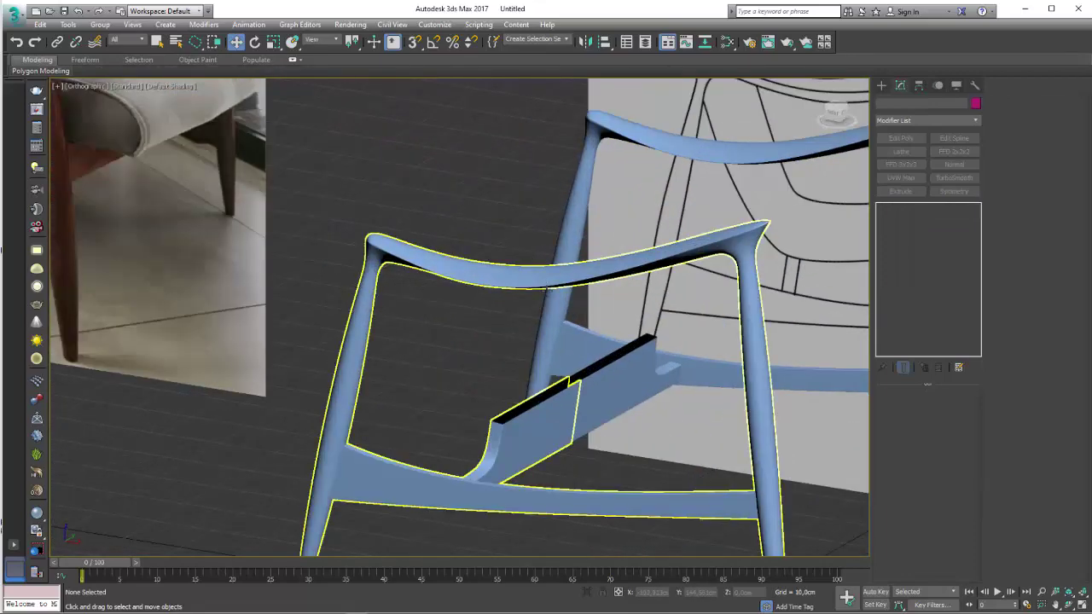
{"action": "middle_click_drag", "start_coordinate": [497, 309], "coordinate": [503, 338], "text": "alt"}
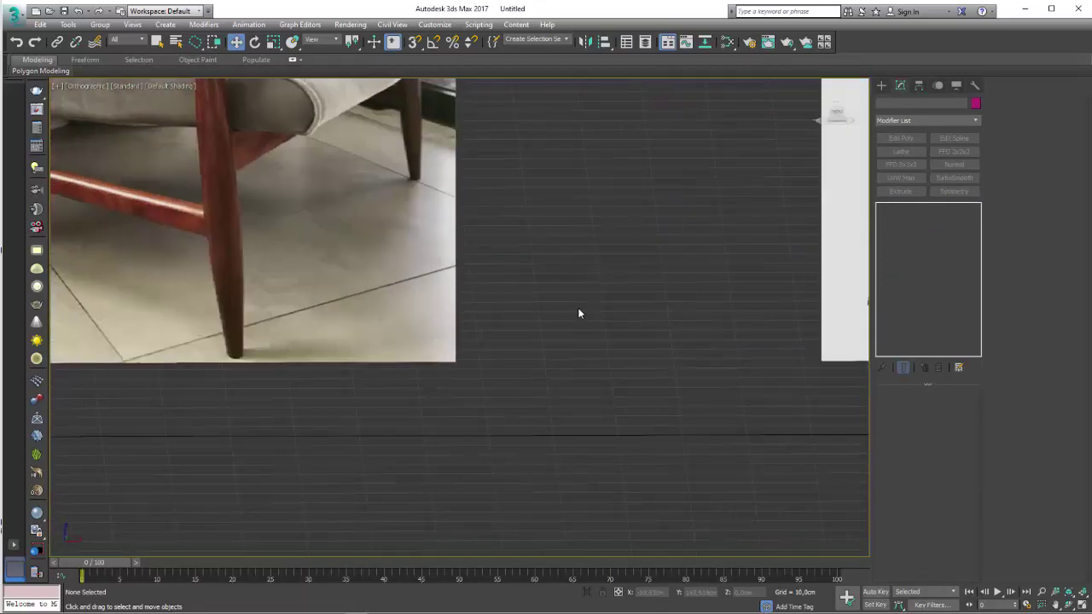
{"action": "scroll", "coordinate": [503, 338], "scroll_direction": "up", "scroll_amount": 3}
{"action": "scroll", "coordinate": [480, 314], "scroll_direction": "up", "scroll_amount": 2}
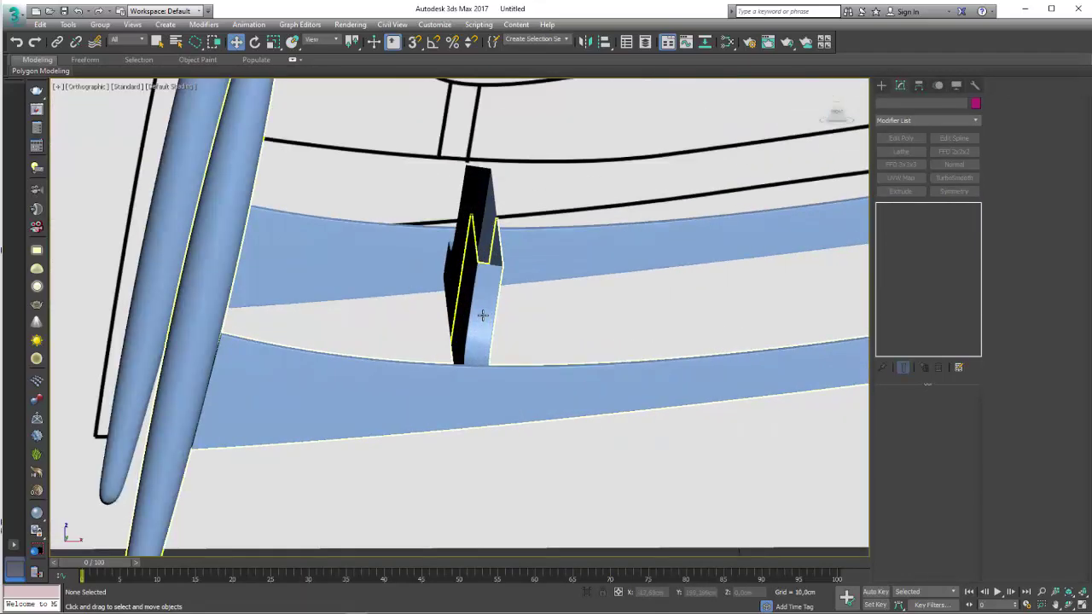
{"action": "left_click", "coordinate": [491, 318]}
{"action": "scroll", "coordinate": [694, 322], "scroll_direction": "down", "scroll_amount": 5}
{"action": "middle_click_drag", "start_coordinate": [693, 323], "coordinate": [947, 317], "text": "alt"}
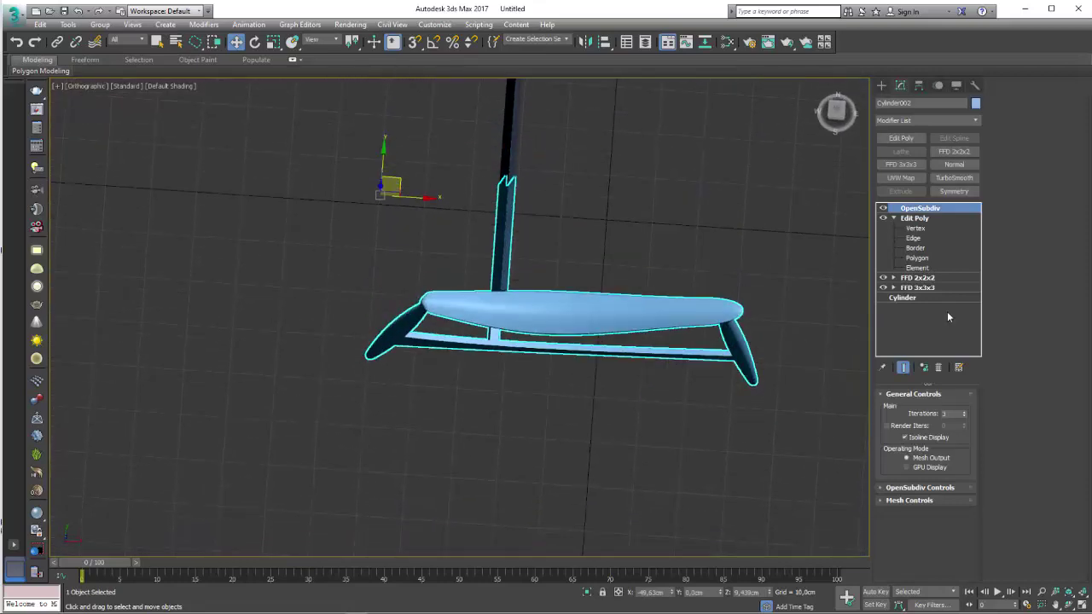
- Shift-move the 14 block polygons beside a leg as a Clone To Element copy
{"action": "left_click", "coordinate": [917, 258]}
{"action": "middle_click_drag", "start_coordinate": [665, 274], "coordinate": [508, 356], "text": "alt"}
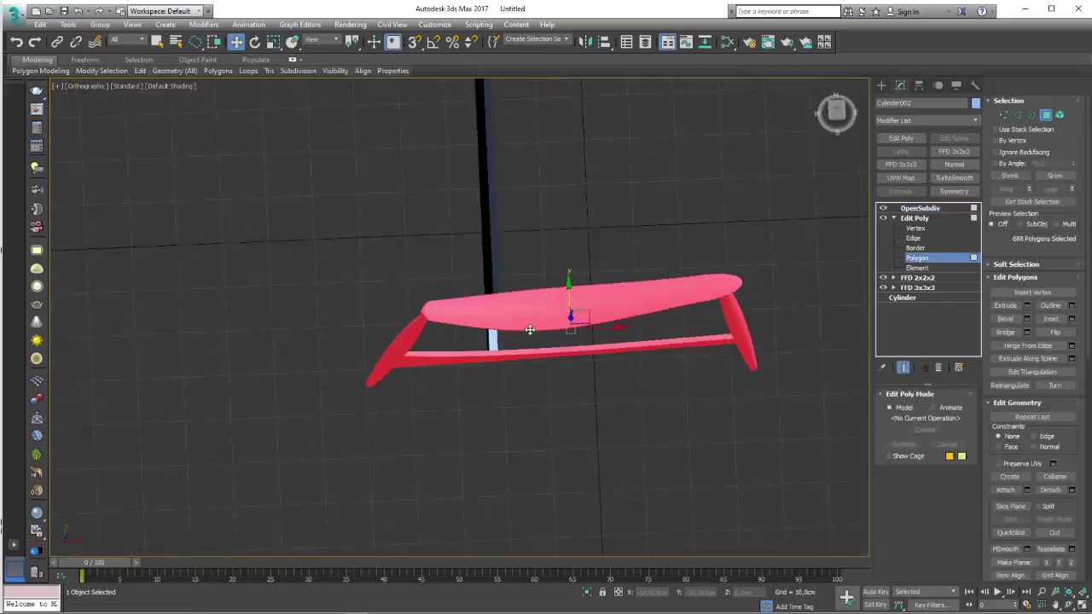
{"action": "scroll", "coordinate": [508, 357], "scroll_direction": "up", "scroll_amount": 3}
{"action": "left_click", "coordinate": [468, 348]}
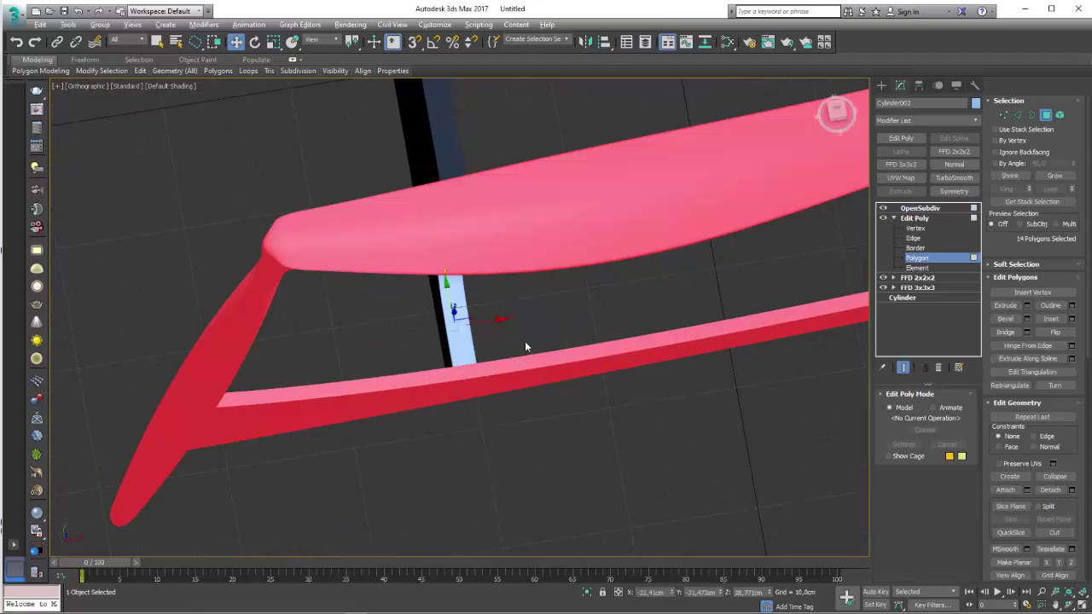
{"action": "middle_click_drag", "start_coordinate": [525, 341], "coordinate": [809, 274], "text": "alt"}
{"action": "mouse_move", "coordinate": [597, 214]}
{"action": "middle_mouse_down", "text": "alt"}
{"action": "mouse_move", "coordinate": [650, 232]}
{"action": "mouse_move", "coordinate": [546, 256]}
{"action": "middle_mouse_up", "text": "alt"}
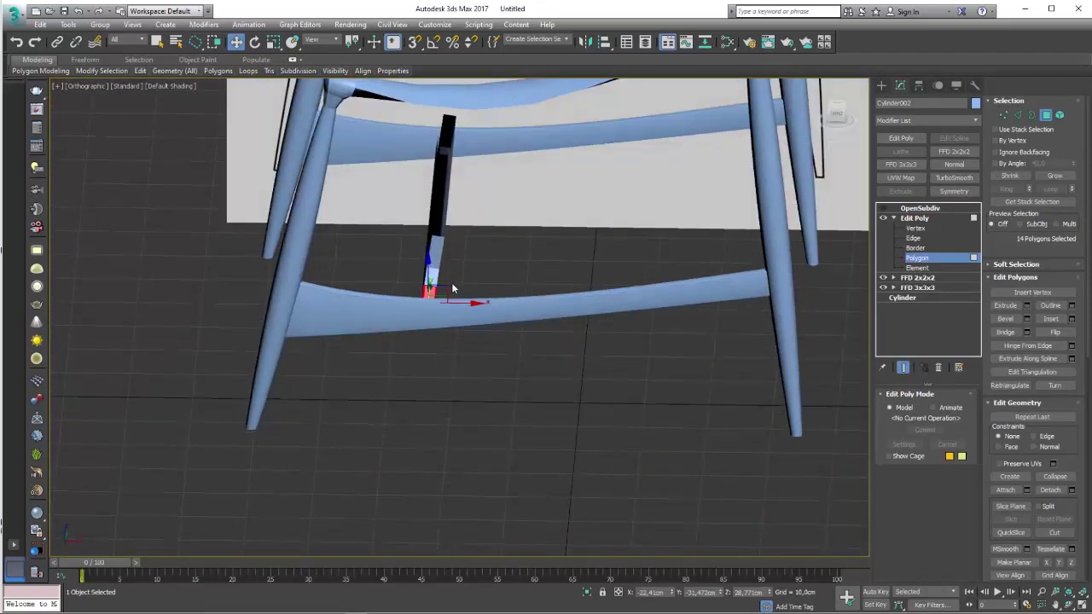
{"action": "left_click_drag", "start_coordinate": [778, 231], "coordinate": [793, 94], "text": "shift"}
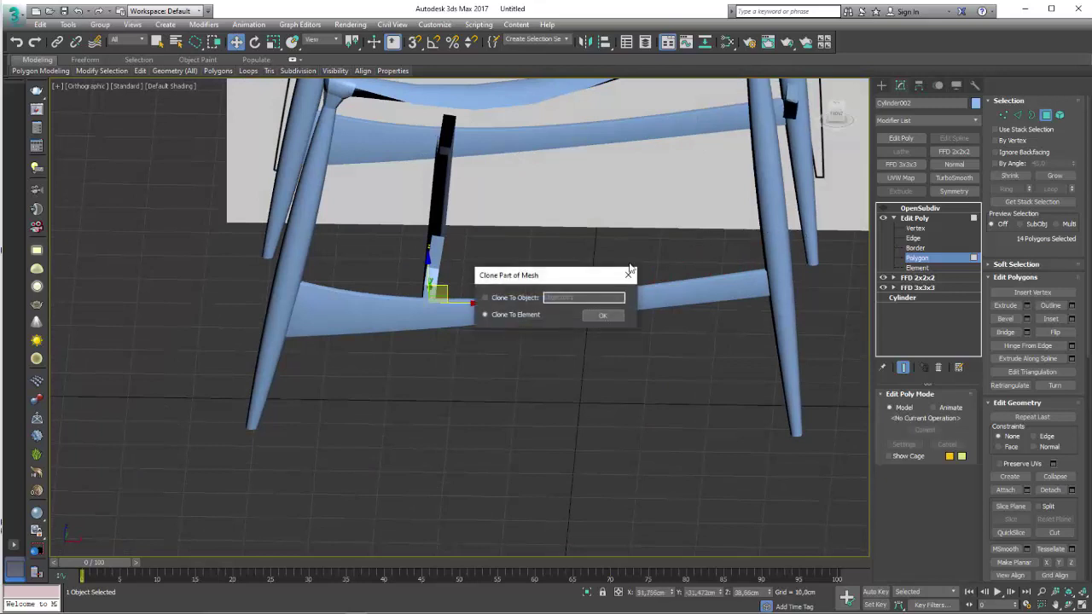
{"action": "left_click", "coordinate": [601, 317]}
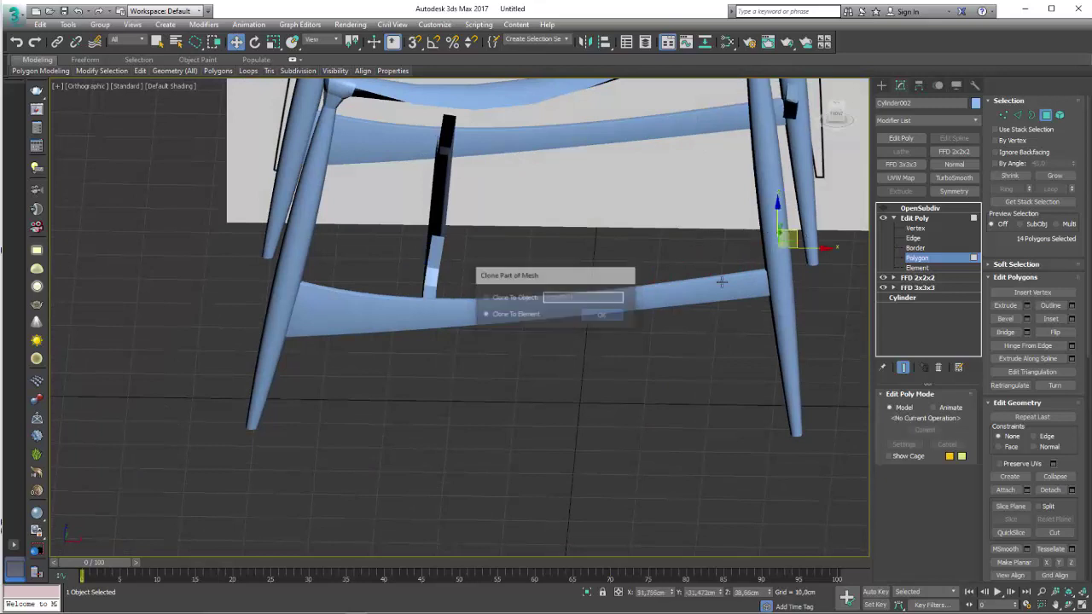
{"action": "scroll", "coordinate": [601, 317], "scroll_direction": "up", "scroll_amount": 3}
{"action": "middle_click_drag", "start_coordinate": [601, 318], "coordinate": [607, 285], "text": "alt"}
- Rotate the copied block's polygons in the wireframe front view
{"action": "key", "text": "e"}
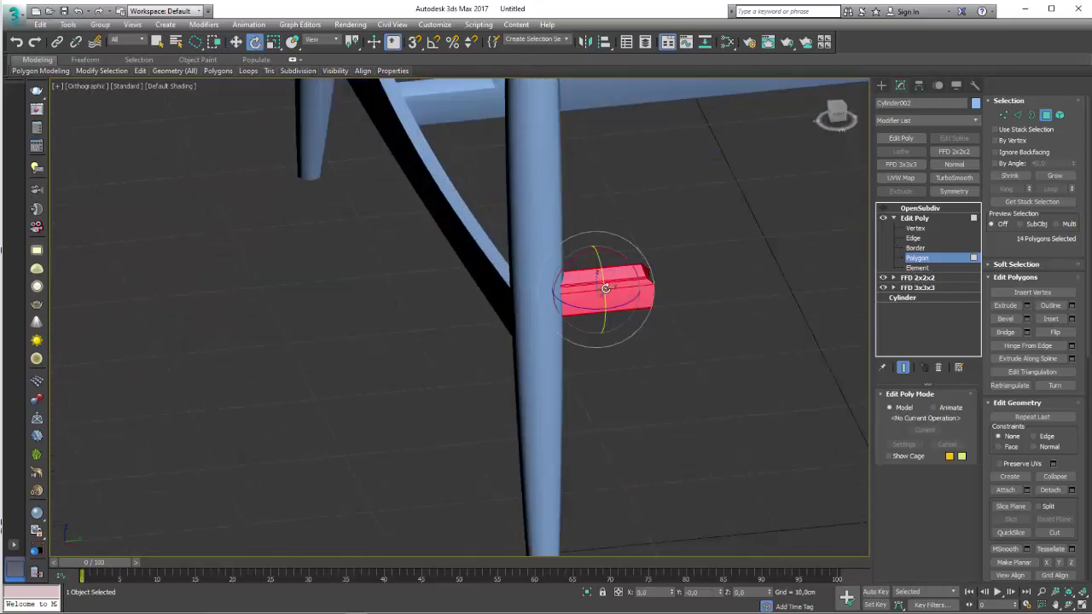
{"action": "key", "text": "f"}
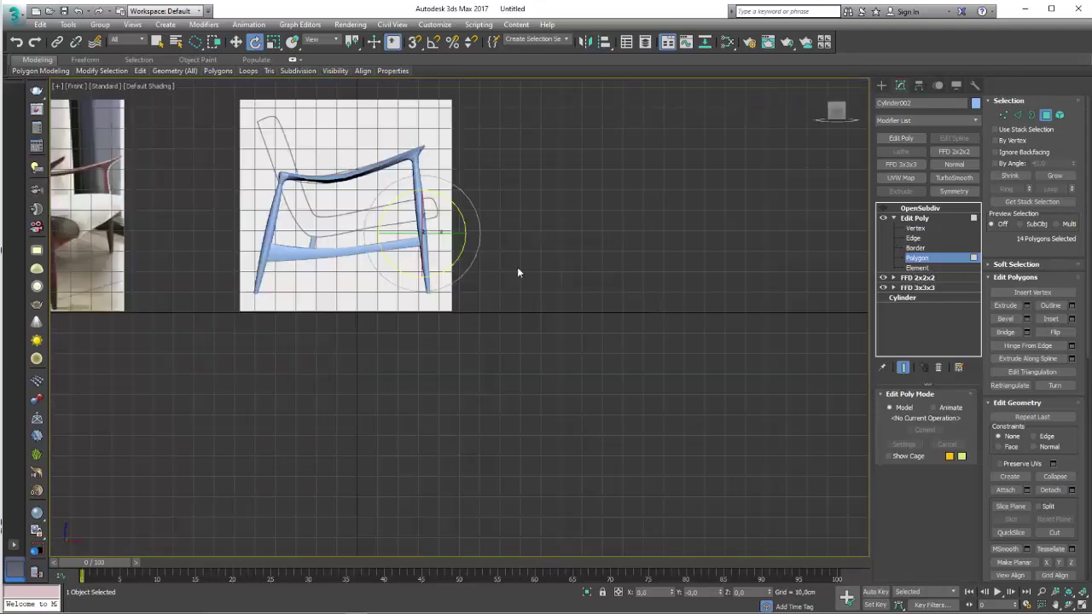
{"action": "scroll", "coordinate": [517, 270], "scroll_direction": "up", "scroll_amount": 1}
{"action": "scroll", "coordinate": [463, 268], "scroll_direction": "up", "scroll_amount": 5}
{"action": "key", "text": "F3"}
{"action": "scroll", "coordinate": [434, 284], "scroll_direction": "up", "scroll_amount": 3}
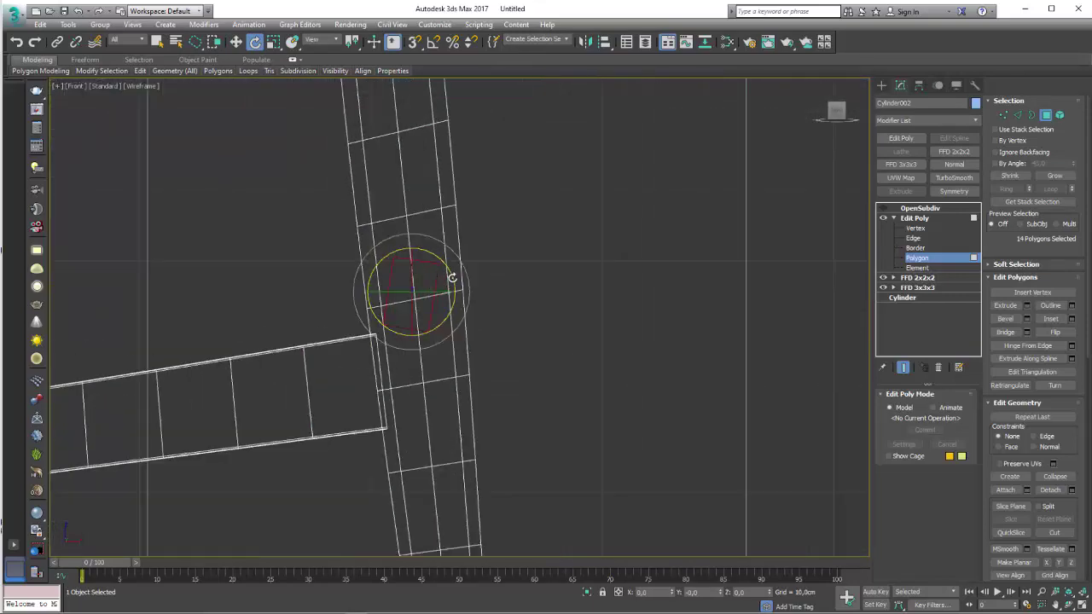
{"action": "left_click_drag", "start_coordinate": [453, 278], "coordinate": [444, 269]}
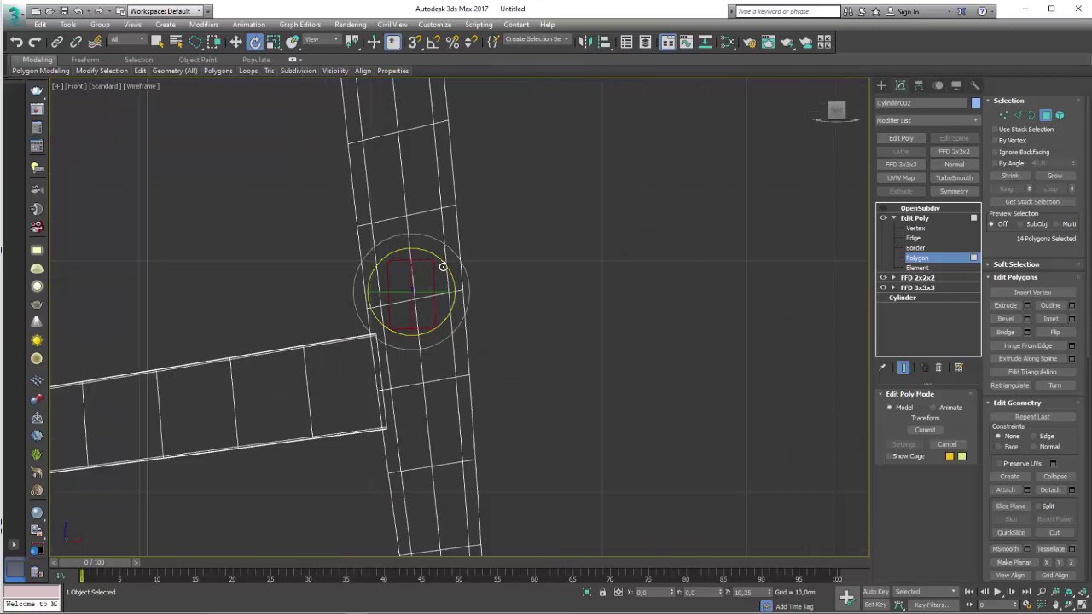
- Move the block's vertices upward to stretch it along the leg
{"action": "left_click", "coordinate": [1007, 115]}
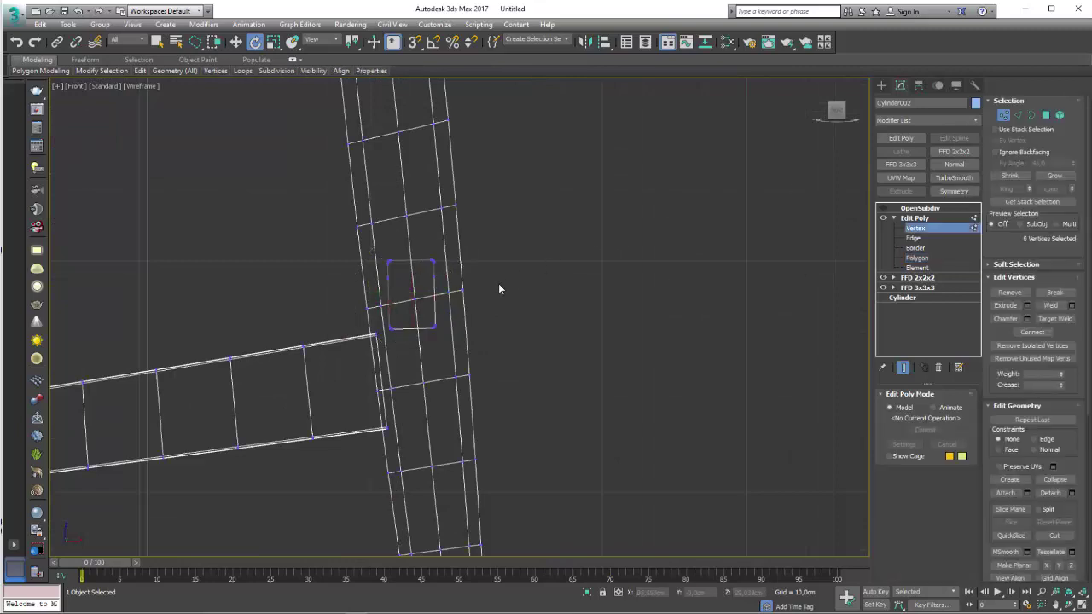
{"action": "mouse_move", "coordinate": [405, 245]}
{"action": "left_mouse_down"}
{"action": "mouse_move", "coordinate": [476, 249]}
{"action": "mouse_move", "coordinate": [419, 202]}
{"action": "left_mouse_up"}
{"action": "key", "text": "w"}
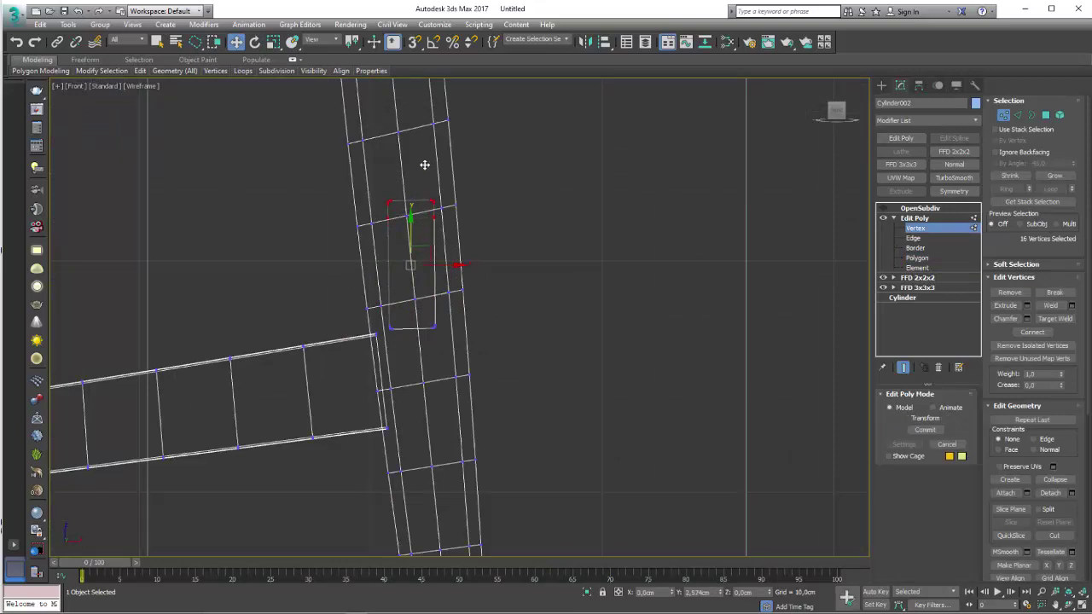
{"action": "left_click_drag", "start_coordinate": [433, 123], "coordinate": [433, 122]}
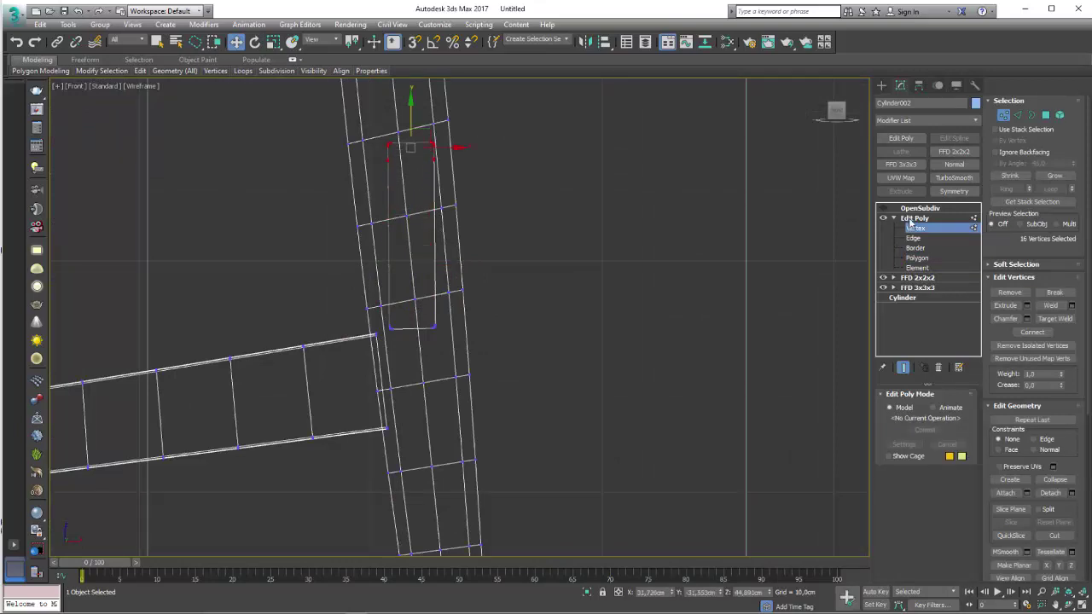
- Rotate the block element to line up with the leg's tilt
{"action": "left_click", "coordinate": [918, 268]}
{"action": "scroll", "coordinate": [512, 255], "scroll_direction": "down", "scroll_amount": 3}
{"action": "left_click", "coordinate": [507, 310]}
{"action": "key", "text": "e"}
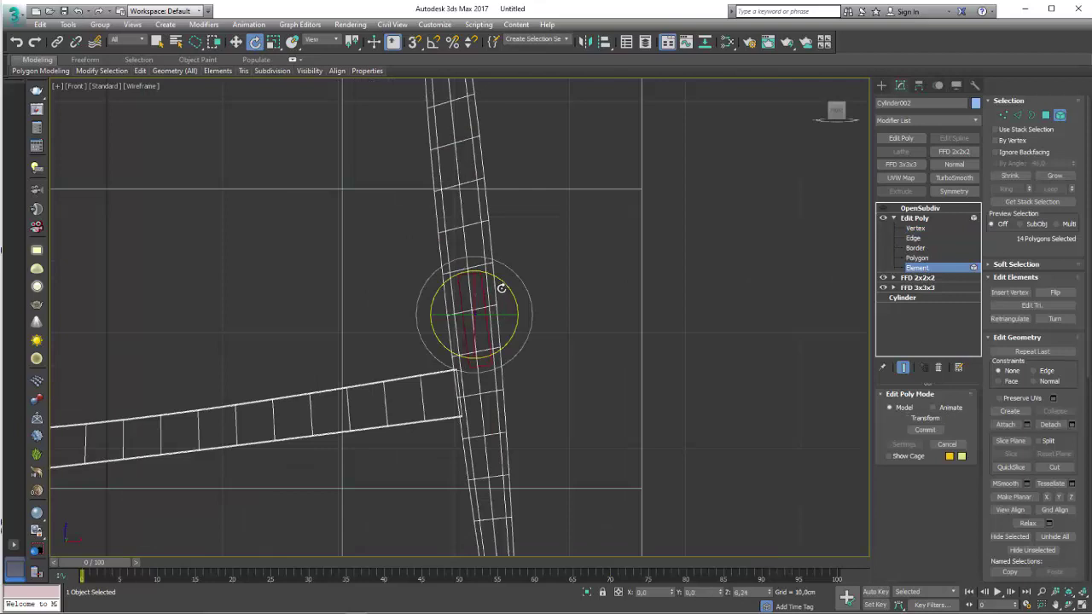
{"action": "left_click_drag", "start_coordinate": [501, 288], "coordinate": [502, 339]}
{"action": "mouse_move", "coordinate": [463, 606]}
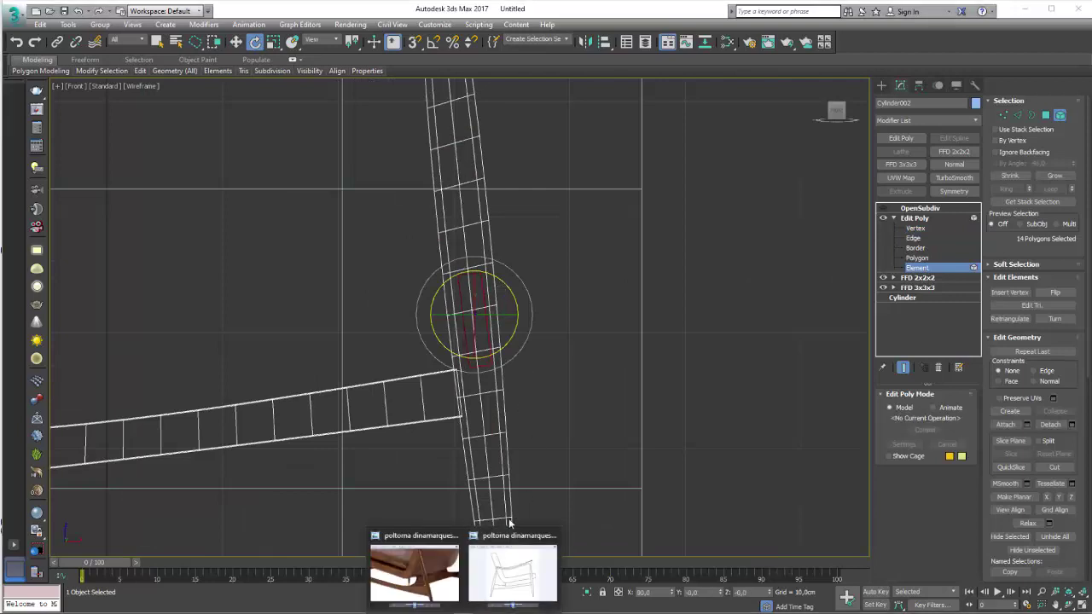
{"action": "left_click", "coordinate": [510, 525]}
{"action": "left_click", "coordinate": [506, 381]}
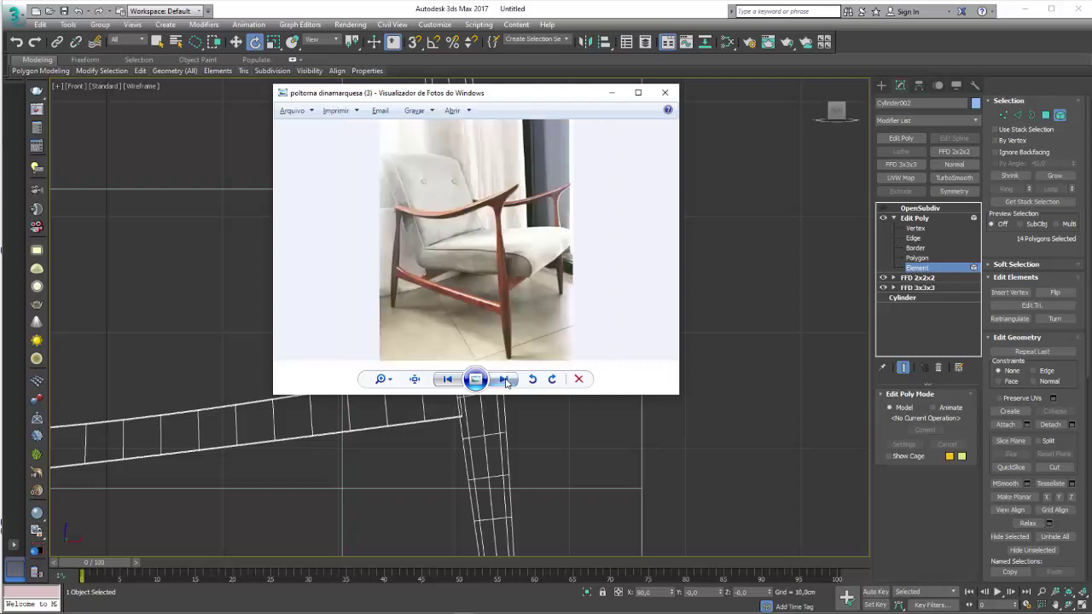
{"action": "left_click", "coordinate": [506, 381]}
{"action": "scroll", "coordinate": [504, 282], "scroll_direction": "up", "scroll_amount": 2}
{"action": "scroll", "coordinate": [563, 280], "scroll_direction": "up", "scroll_amount": 2}
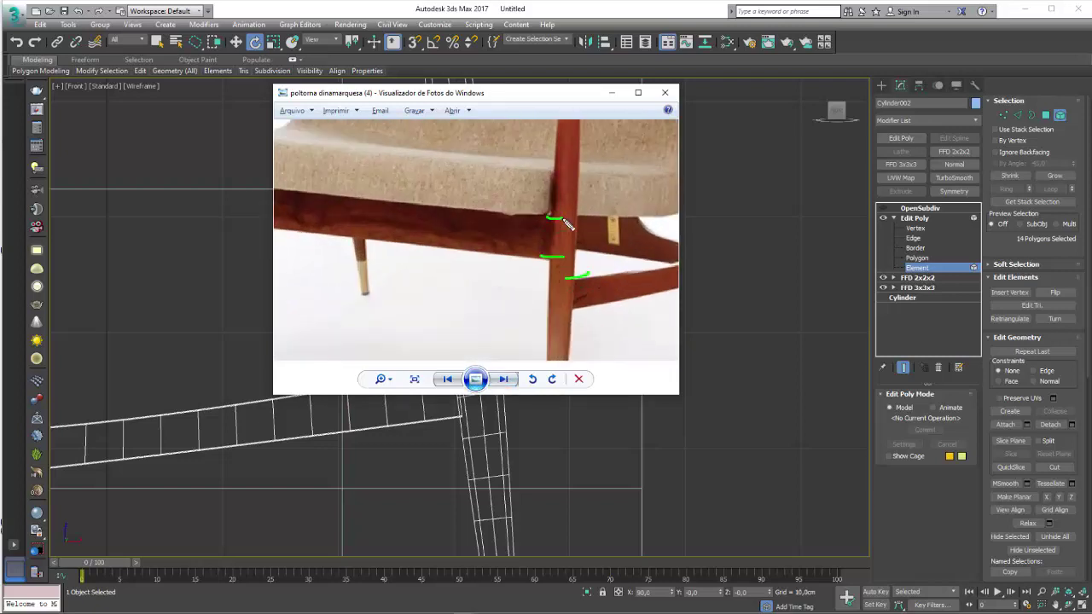
{"action": "left_click", "coordinate": [613, 93]}
{"action": "mouse_move", "coordinate": [648, 303]}
{"action": "middle_mouse_down", "text": "alt"}
{"action": "mouse_move", "coordinate": [617, 328]}
{"action": "mouse_move", "coordinate": [546, 309]}
{"action": "middle_mouse_up", "text": "alt"}
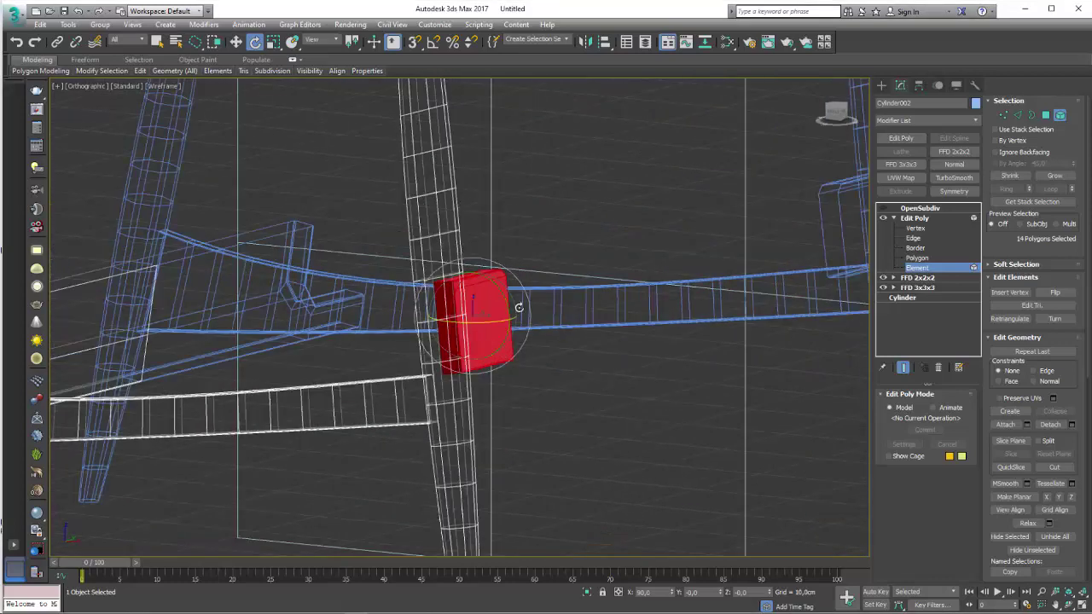
- Select the lower rail's open end border in the front view
{"action": "key", "text": "w"}
{"action": "mouse_move", "coordinate": [483, 290]}
{"action": "middle_mouse_down", "text": "alt"}
{"action": "mouse_move", "coordinate": [519, 275]}
{"action": "mouse_move", "coordinate": [506, 257]}
{"action": "mouse_move", "coordinate": [495, 261]}
{"action": "mouse_move", "coordinate": [506, 299]}
{"action": "mouse_move", "coordinate": [500, 256]}
{"action": "mouse_move", "coordinate": [681, 324]}
{"action": "mouse_move", "coordinate": [862, 256]}
{"action": "middle_mouse_up", "text": "alt"}
{"action": "key", "text": "f"}
{"action": "key", "text": "z"}
{"action": "left_click", "coordinate": [510, 261]}
{"action": "scroll", "coordinate": [510, 260], "scroll_direction": "down", "scroll_amount": 5}
{"action": "left_click", "coordinate": [1032, 115]}
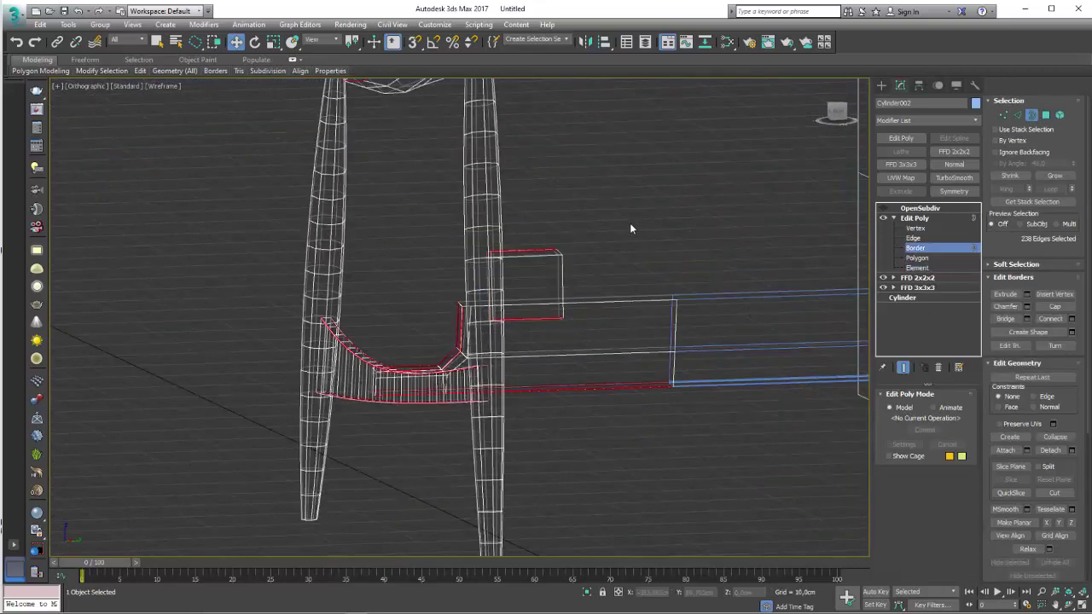
{"action": "left_click", "coordinate": [545, 290]}
{"action": "middle_click_drag", "start_coordinate": [544, 290], "coordinate": [595, 293], "text": "alt"}
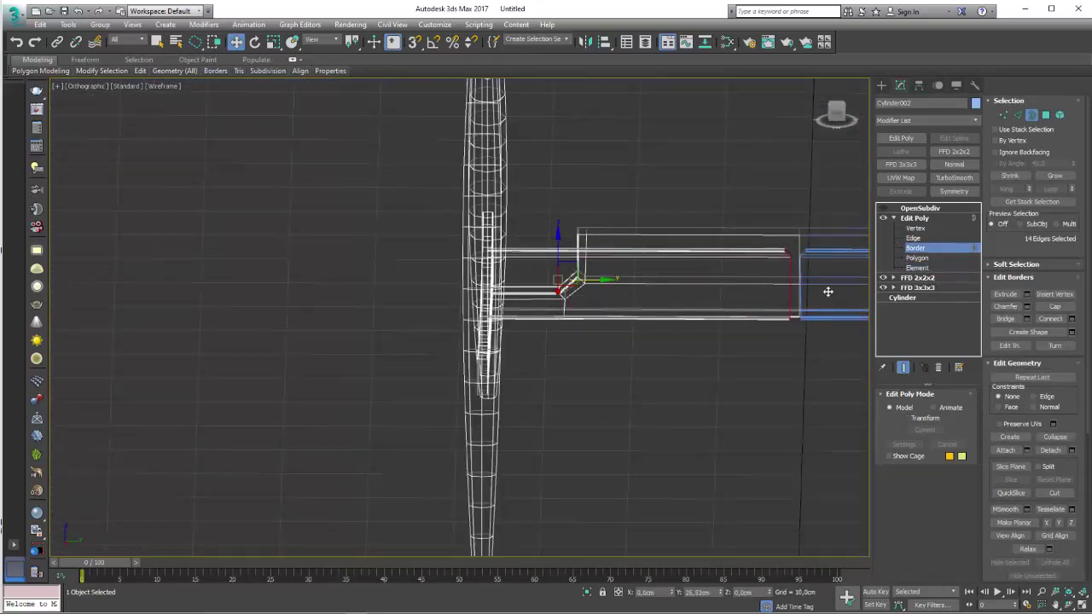
{"action": "middle_click_drag", "start_coordinate": [829, 288], "coordinate": [589, 332], "text": "alt"}
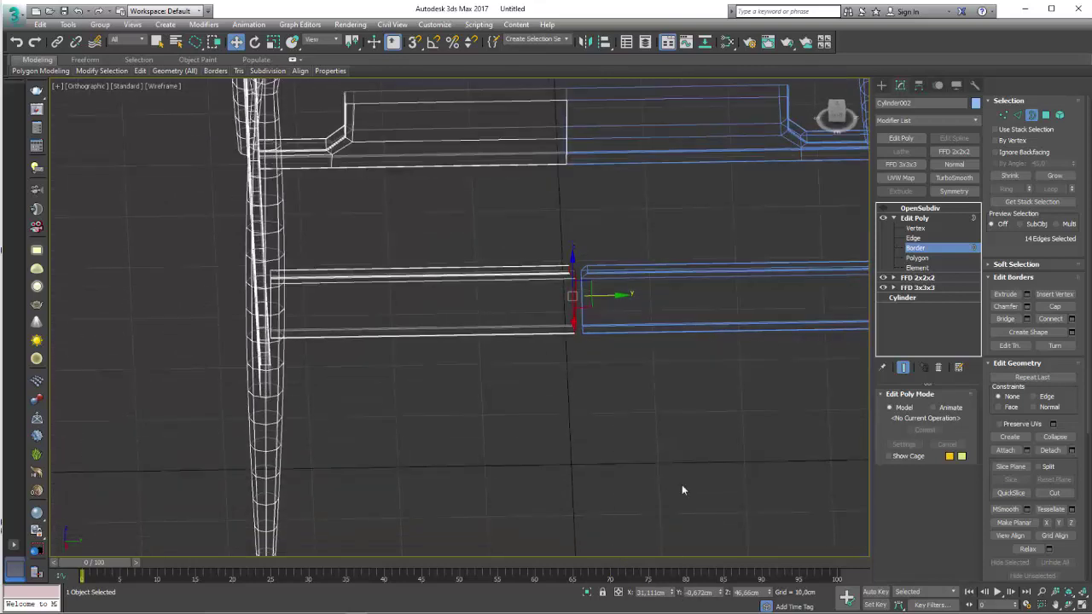
- Scale the rail's open end flat and reselect it against the neighbouring rail
{"action": "key", "text": "e"}
{"action": "key", "text": "r"}
{"action": "left_click_drag", "start_coordinate": [517, 298], "coordinate": [514, 295]}
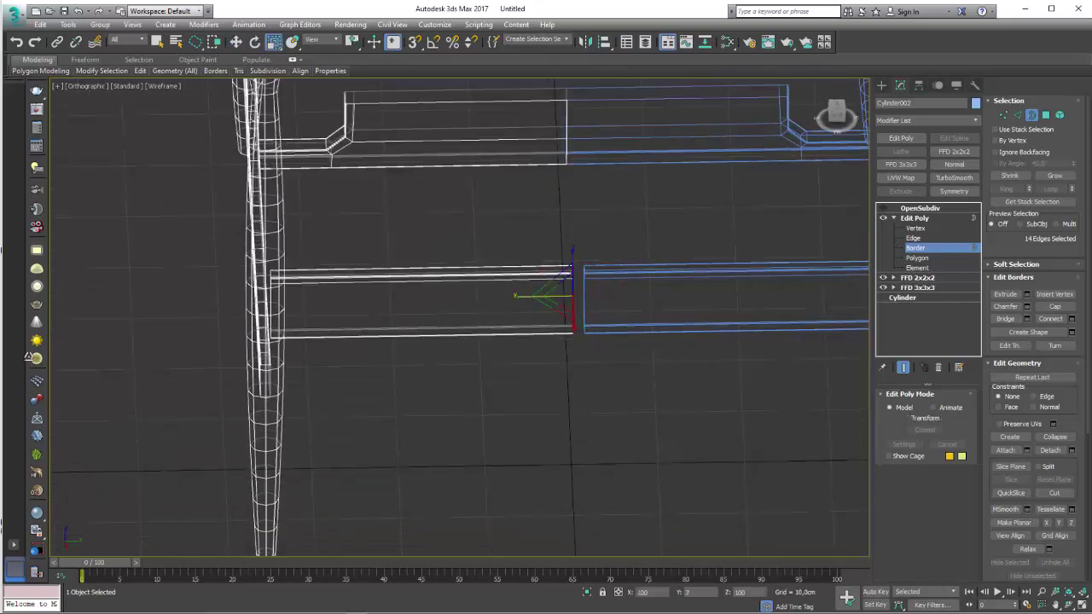
{"action": "left_click", "coordinate": [685, 441]}
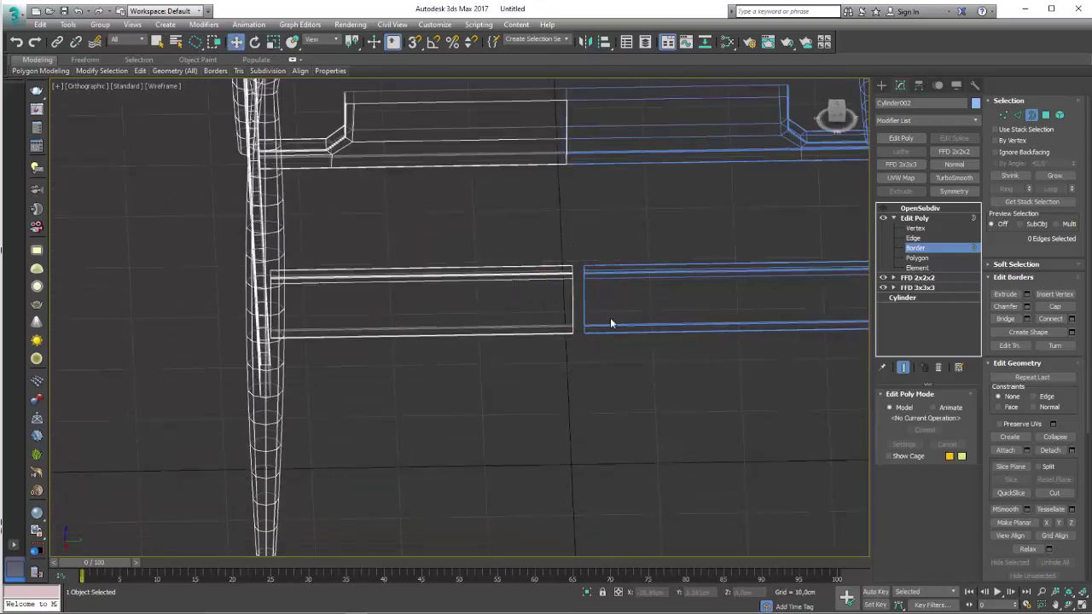
{"action": "left_click", "coordinate": [568, 305]}
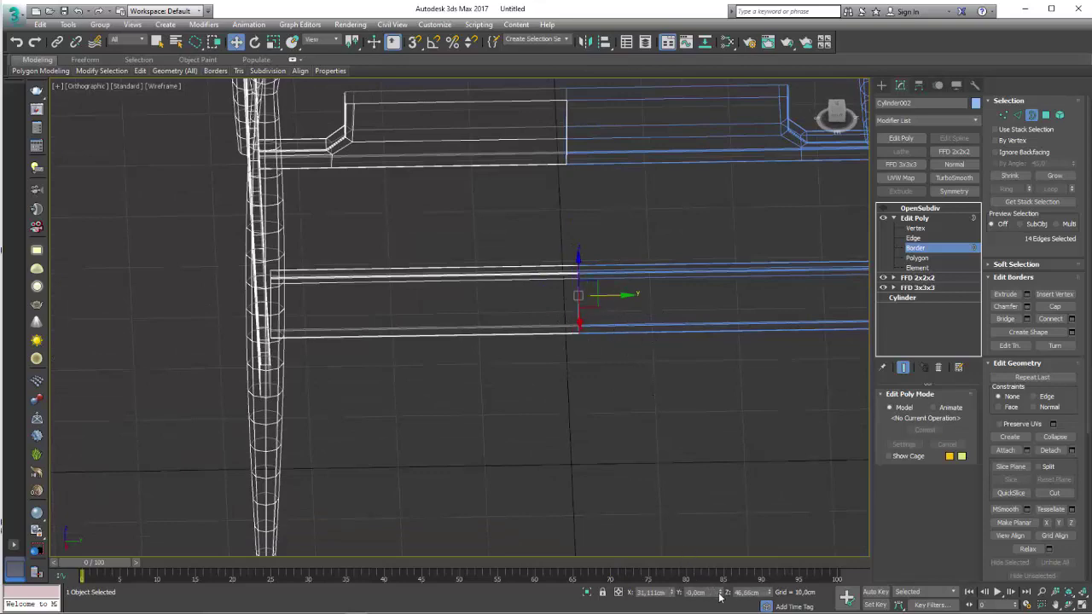
{"action": "middle_click_drag", "start_coordinate": [685, 420], "coordinate": [768, 461], "text": "alt"}
{"action": "left_click", "coordinate": [924, 220]}
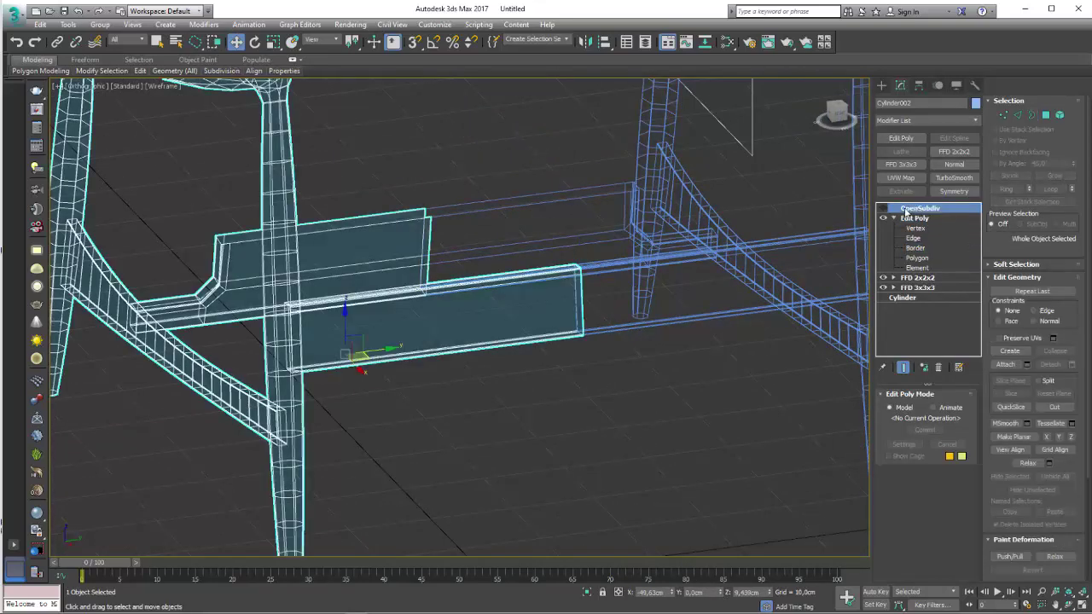
- Display the frame's OpenSubdiv smoothed result and orbit around the whole chair
{"action": "left_click", "coordinate": [919, 208]}
{"action": "scroll", "coordinate": [529, 365], "scroll_direction": "down", "scroll_amount": 2}
{"action": "scroll", "coordinate": [529, 365], "scroll_direction": "down", "scroll_amount": 3}
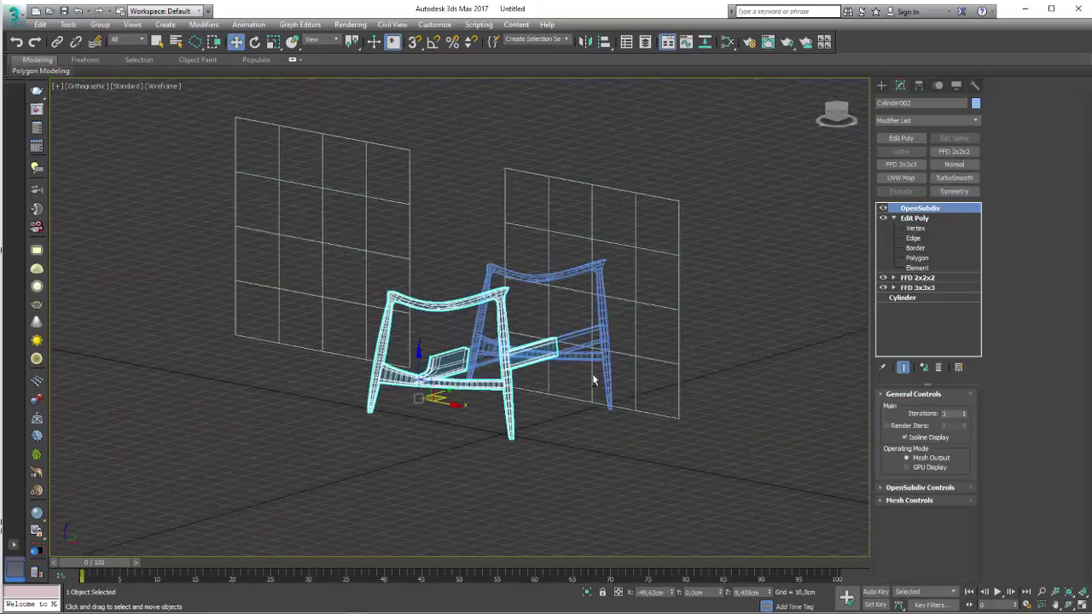
{"action": "middle_click_drag", "start_coordinate": [592, 383], "coordinate": [526, 356], "text": "alt"}
{"action": "scroll", "coordinate": [442, 355], "scroll_direction": "up", "scroll_amount": 3}
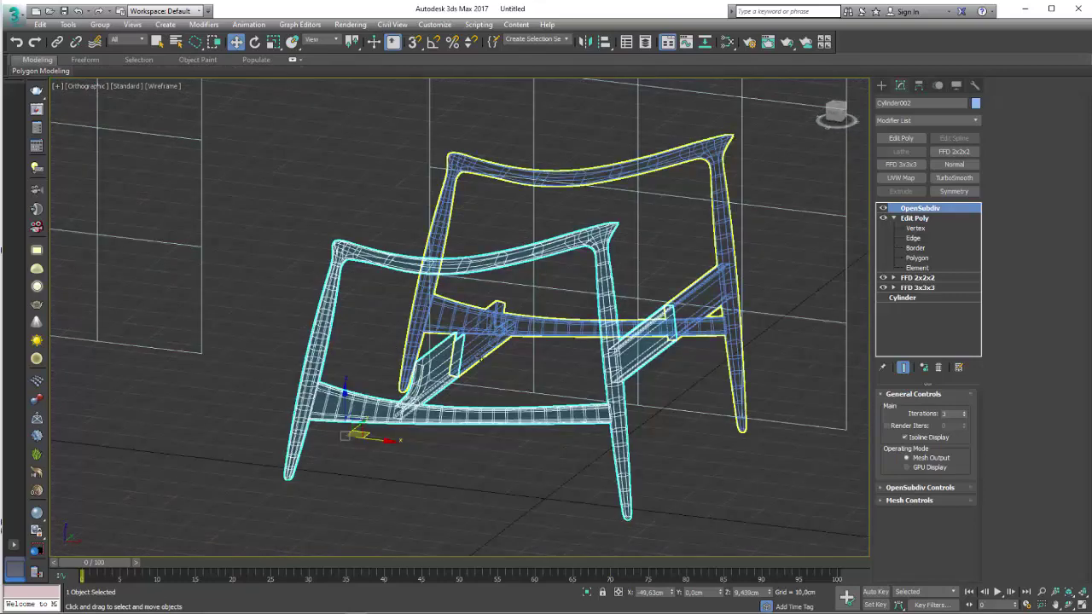
- Show the Front view shaded over the reference drawing and bring up the Create panel
{"action": "key", "text": "f"}
{"action": "scroll", "coordinate": [463, 309], "scroll_direction": "up", "scroll_amount": 2}
{"action": "scroll", "coordinate": [556, 339], "scroll_direction": "up", "scroll_amount": 2}
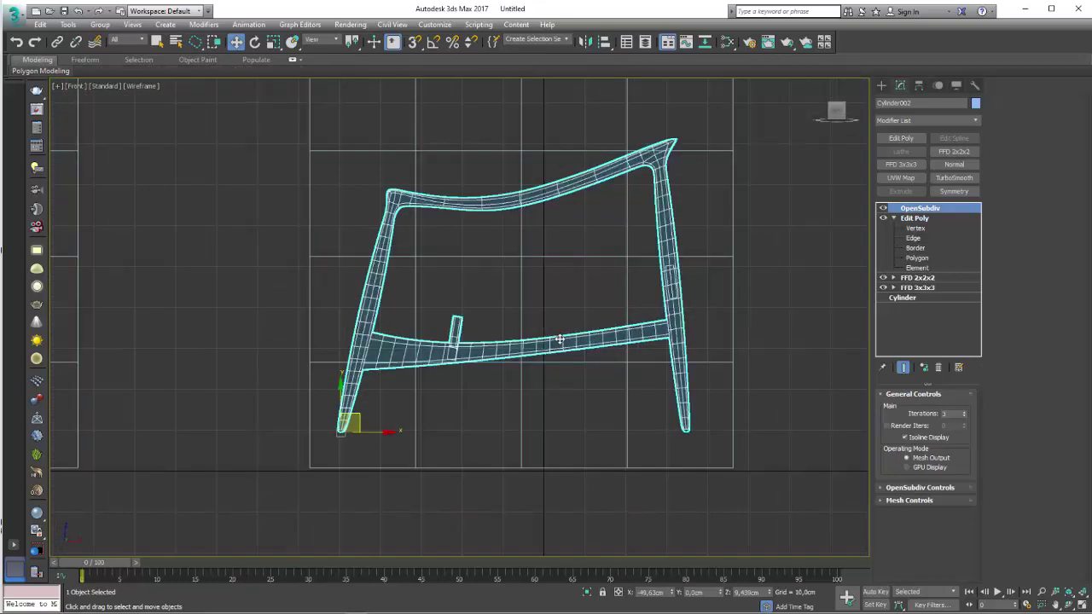
{"action": "key", "text": "F3"}
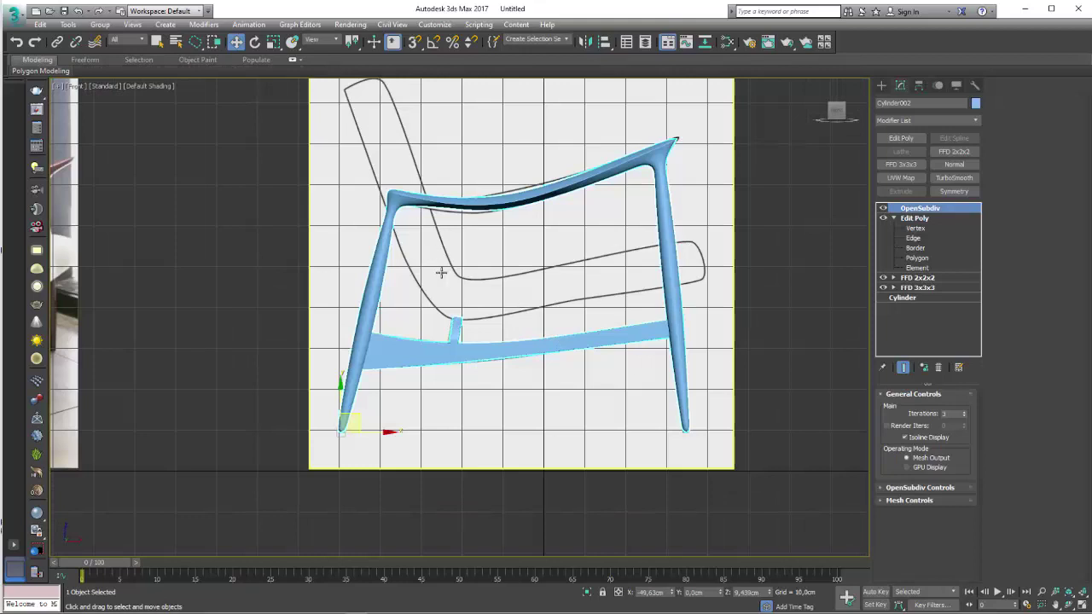
{"action": "middle_click_drag", "start_coordinate": [550, 256], "coordinate": [517, 316]}
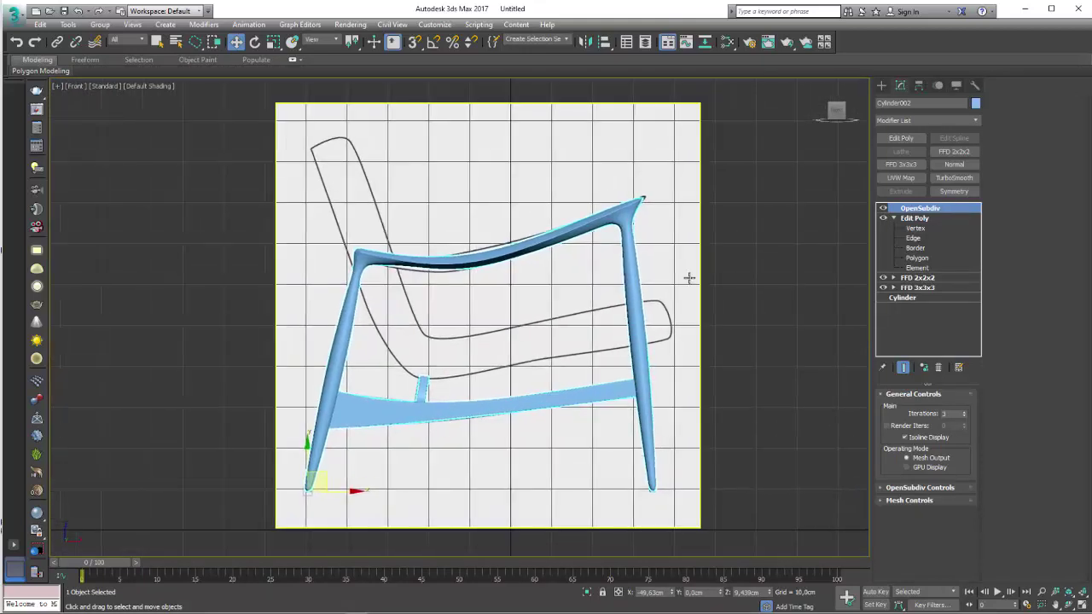
{"action": "left_click", "coordinate": [883, 86]}
- Draw a box across the seat area of the front reference
{"action": "left_click", "coordinate": [909, 159]}
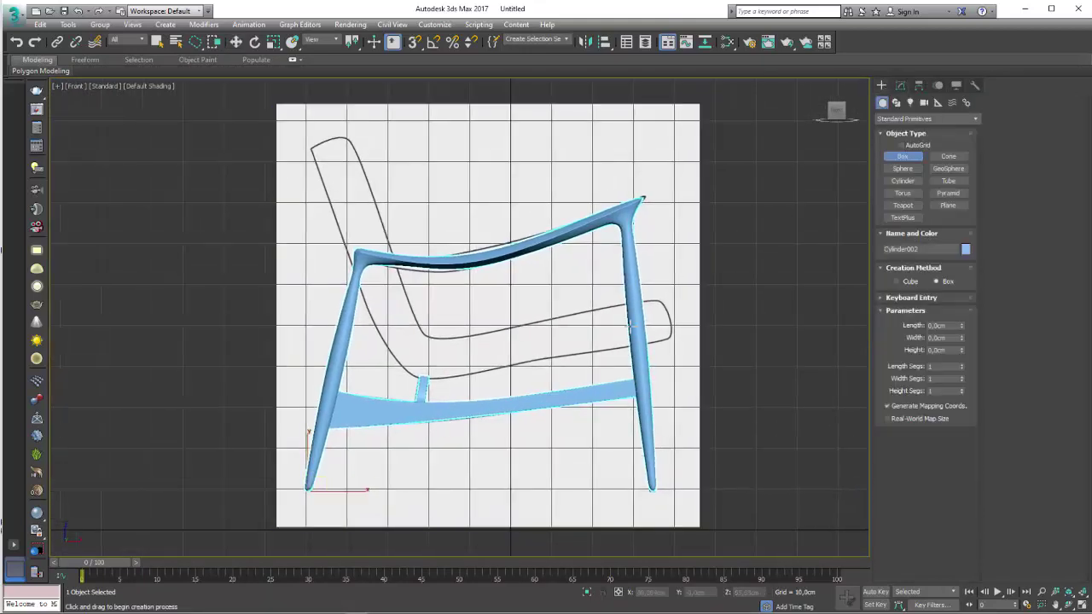
{"action": "scroll", "coordinate": [432, 365], "scroll_direction": "up", "scroll_amount": 2}
{"action": "scroll", "coordinate": [371, 335], "scroll_direction": "up", "scroll_amount": 2}
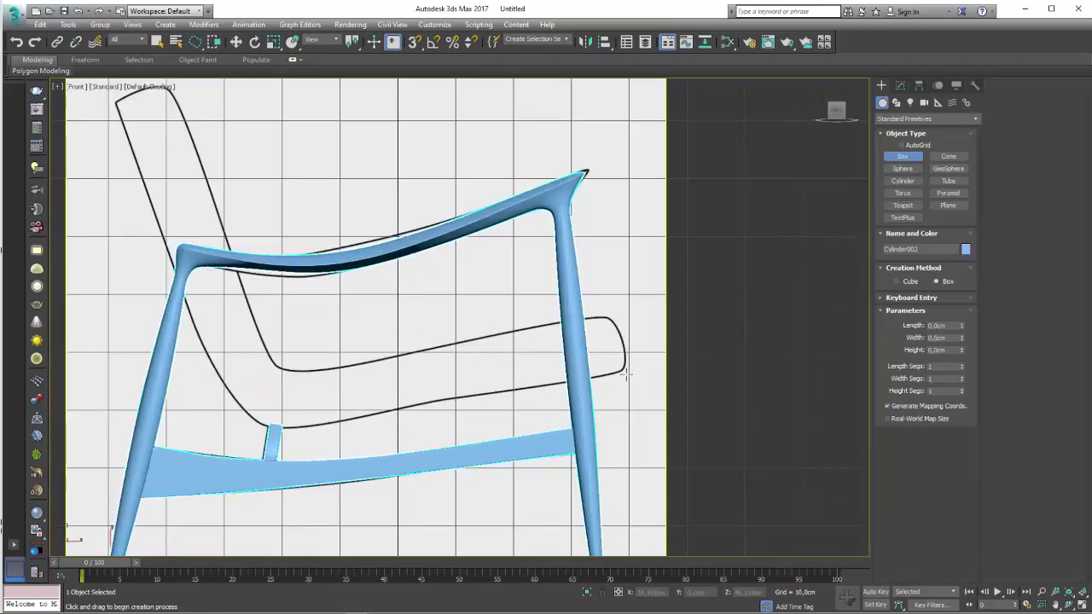
{"action": "left_click_drag", "start_coordinate": [626, 375], "coordinate": [300, 303]}
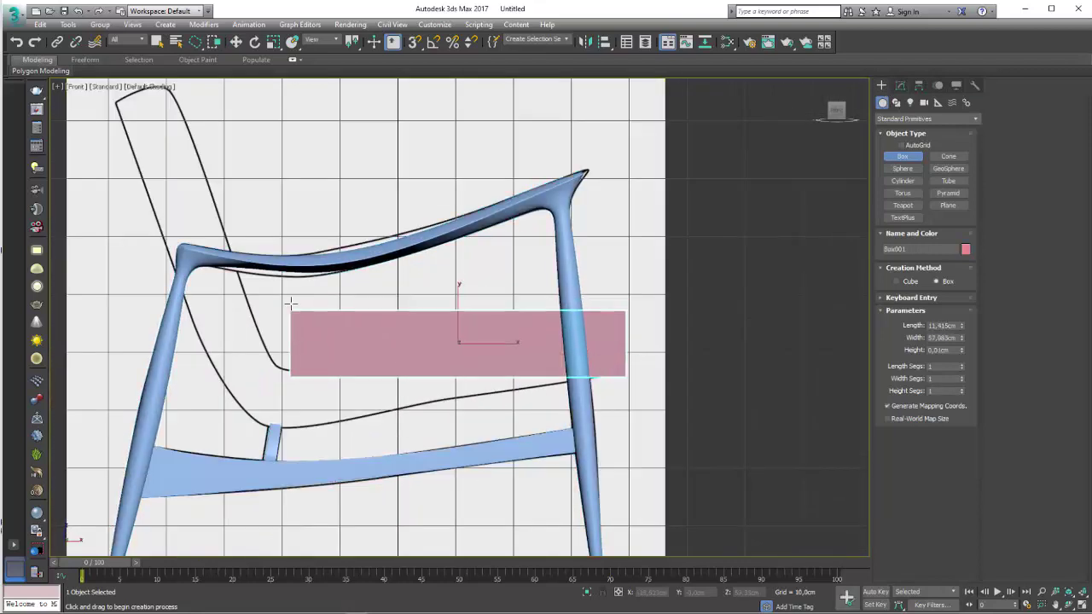
- Rotate the box 90° about its vertical axis with angle snap on
{"action": "left_click", "coordinate": [900, 86]}
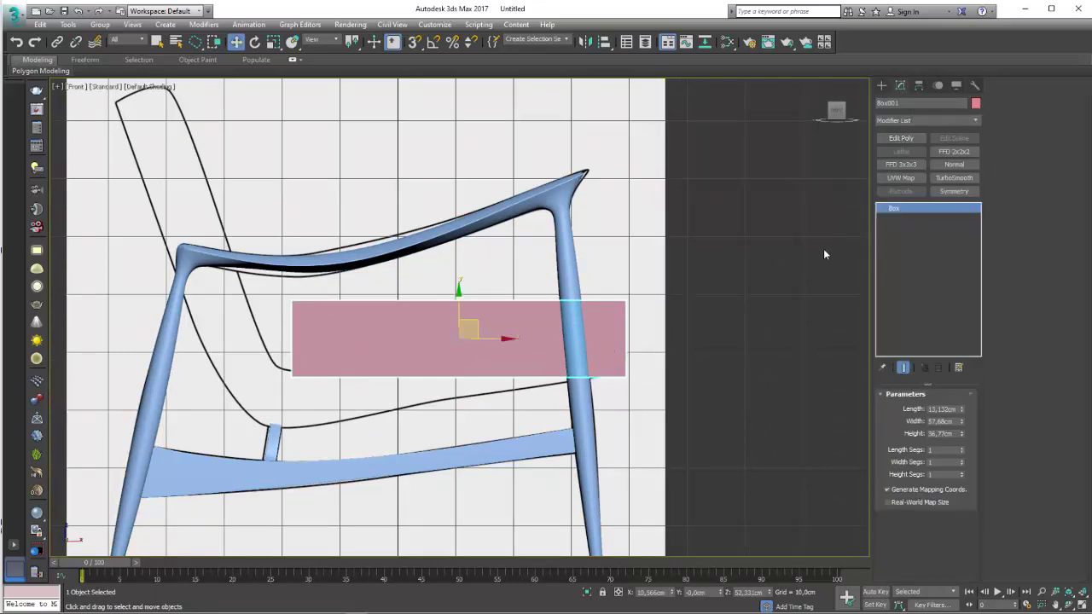
{"action": "middle_click_drag", "start_coordinate": [736, 222], "coordinate": [692, 237], "text": "alt"}
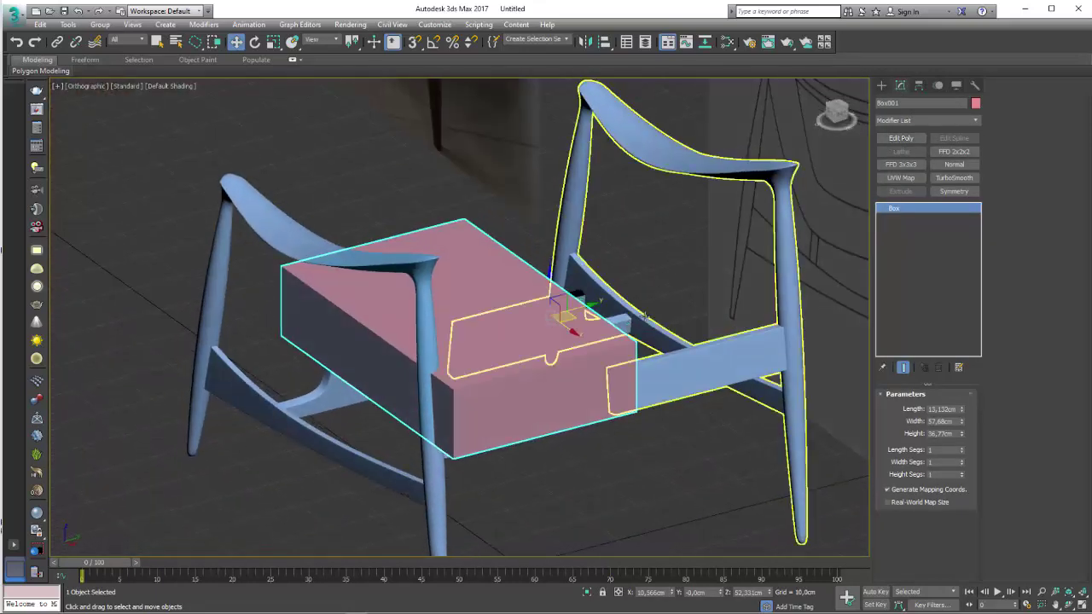
{"action": "key", "text": "e"}
{"action": "left_click_drag", "start_coordinate": [532, 335], "coordinate": [588, 355]}
{"action": "key", "text": "a"}
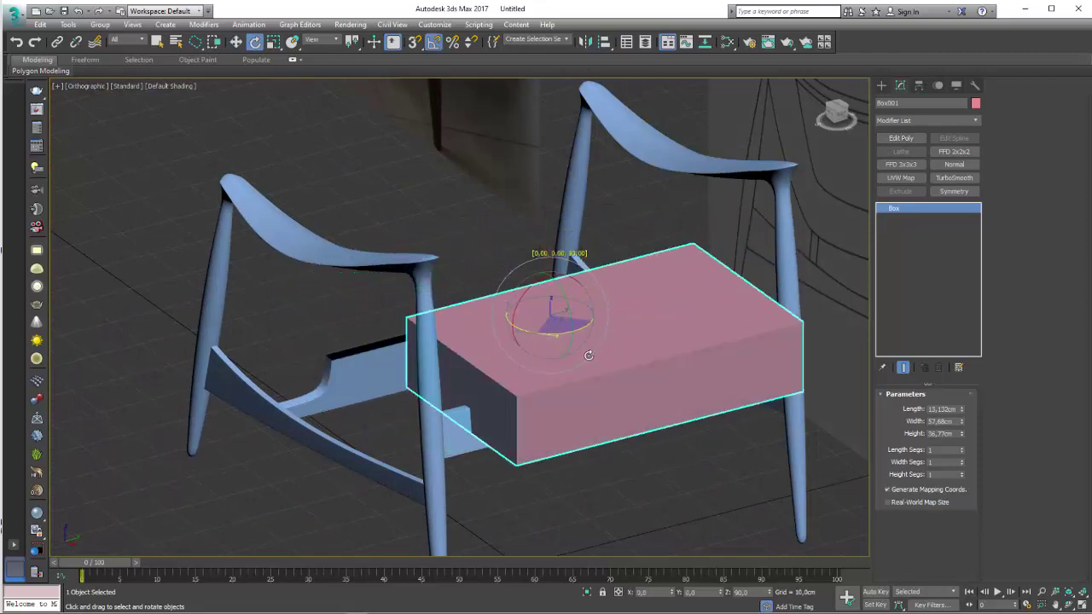
{"action": "middle_click_drag", "start_coordinate": [589, 355], "coordinate": [653, 350], "text": "alt"}
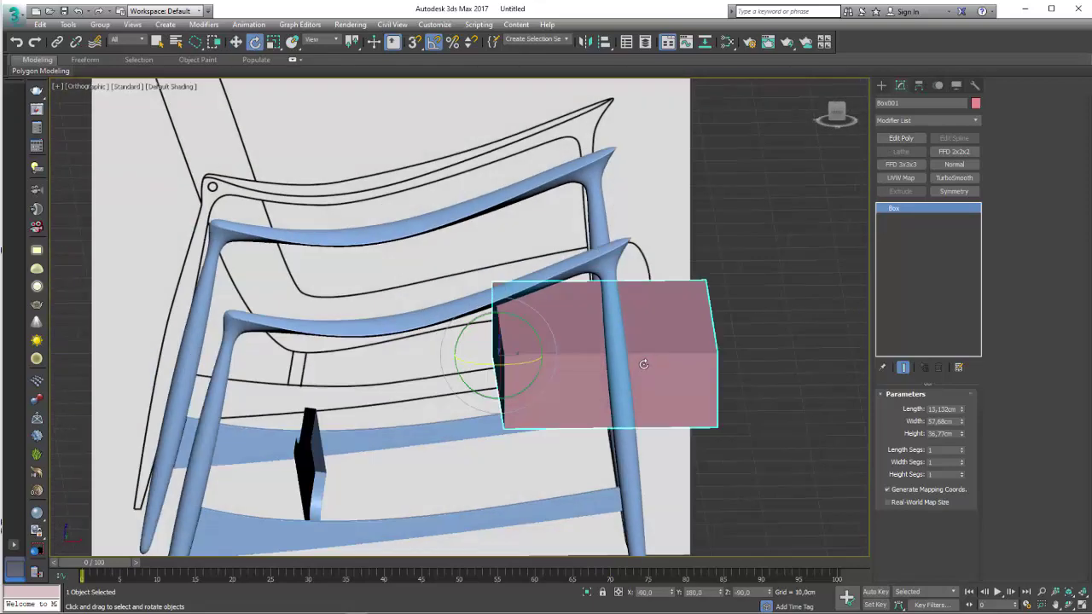
- In the Front view, slide the pink box right over the seat and add Edit Poly
{"action": "key", "text": "f"}
{"action": "scroll", "coordinate": [470, 281], "scroll_direction": "up", "scroll_amount": 3}
{"action": "scroll", "coordinate": [470, 280], "scroll_direction": "up", "scroll_amount": 3}
{"action": "key", "text": "w"}
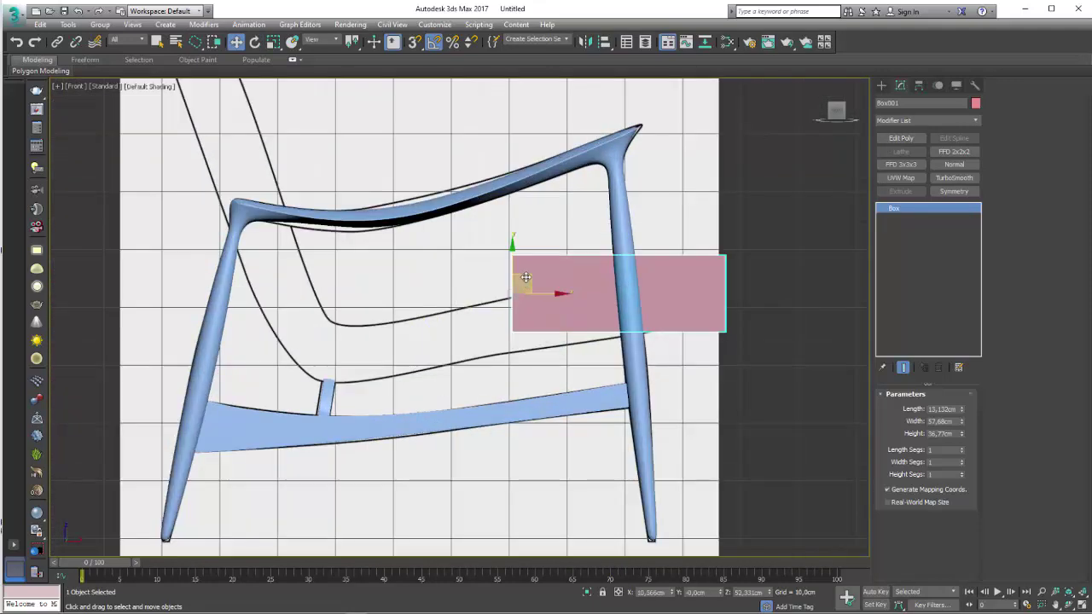
{"action": "left_click_drag", "start_coordinate": [493, 278], "coordinate": [563, 285]}
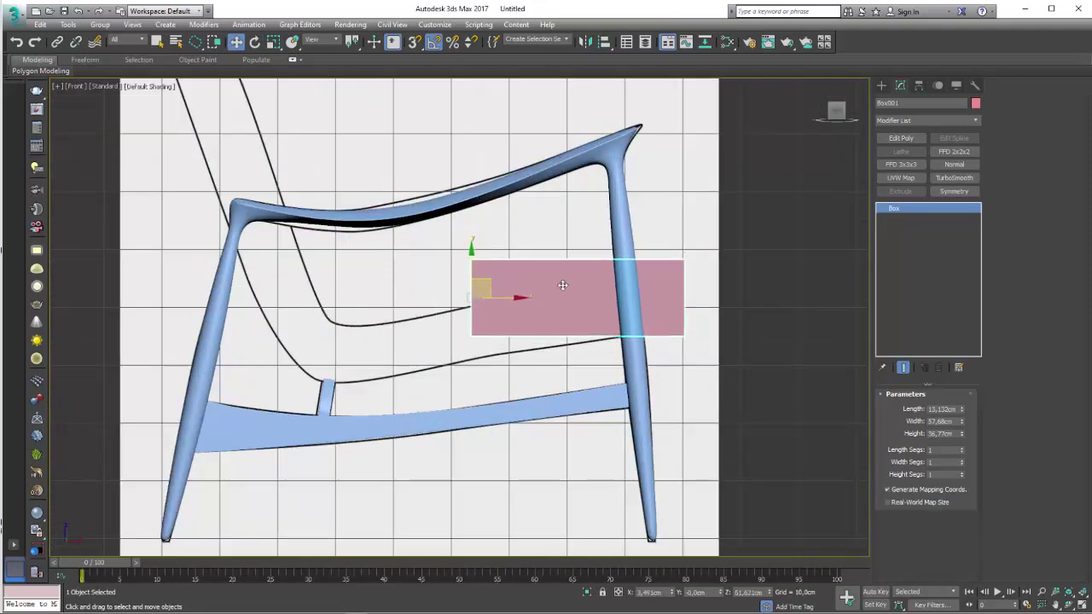
{"action": "left_click", "coordinate": [897, 136]}
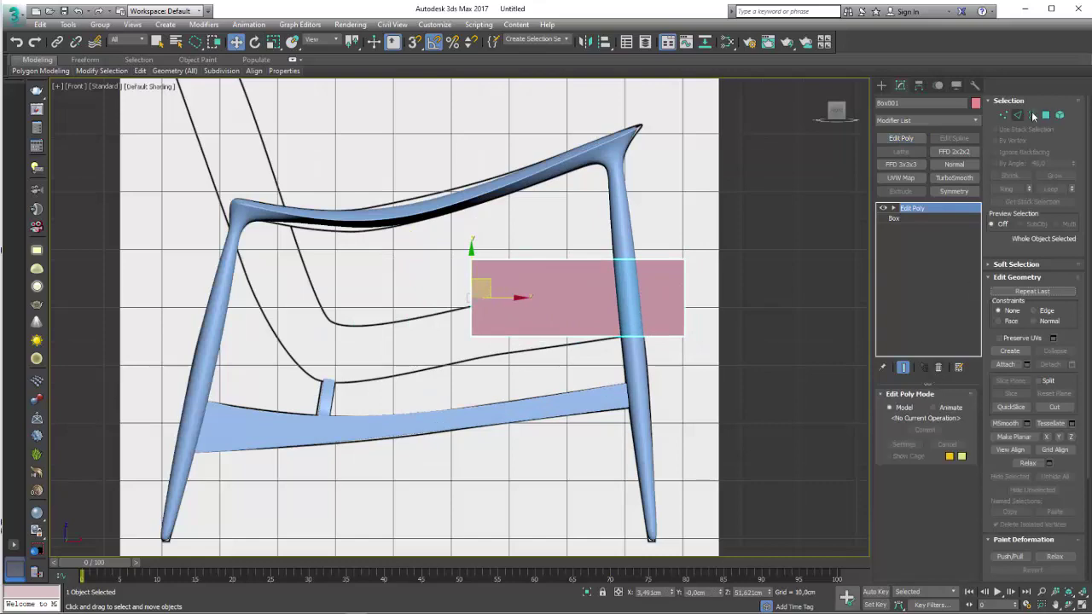
- Delete the box's front polygon
{"action": "key", "text": "4"}
{"action": "left_click", "coordinate": [527, 265]}
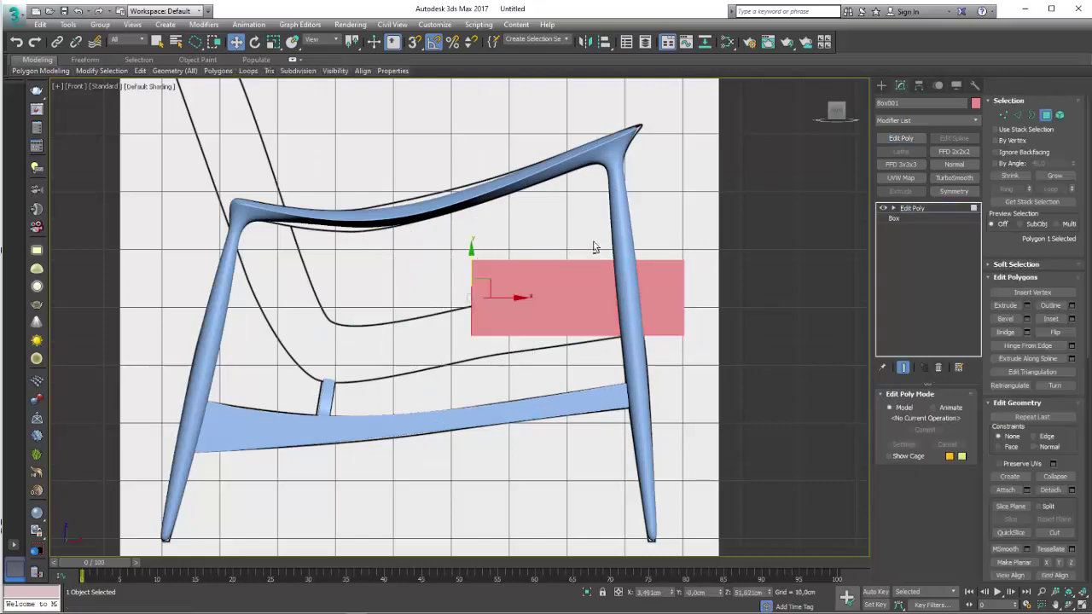
{"action": "middle_click_drag", "start_coordinate": [592, 244], "coordinate": [583, 297], "text": "alt"}
{"action": "key", "text": "Delete"}
- Select the open border and slide it toward the seat-back line in the Front view
{"action": "key", "text": "3"}
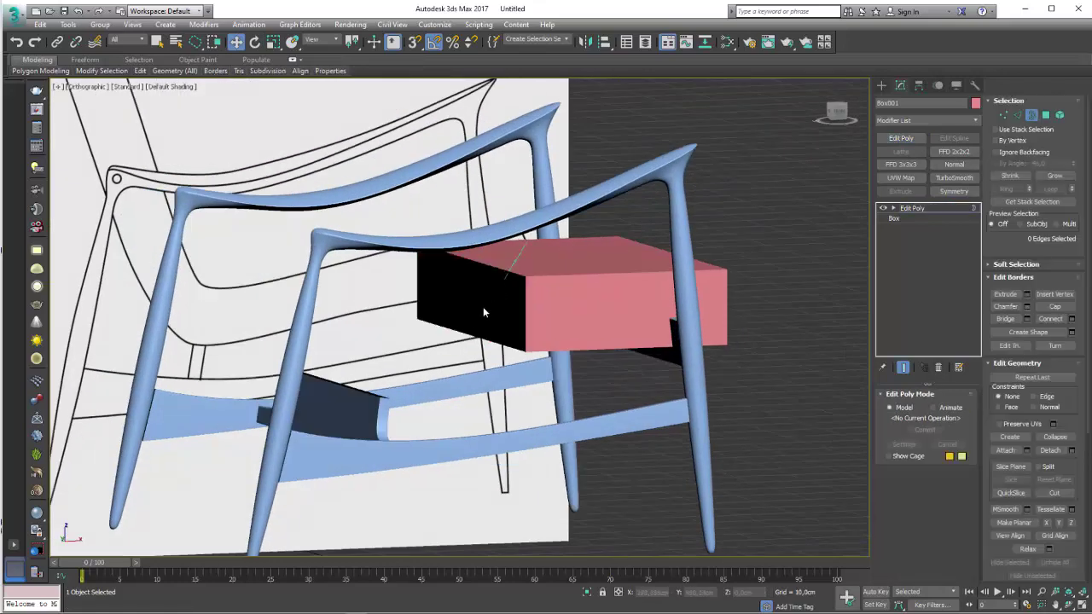
{"action": "left_click", "coordinate": [483, 306]}
{"action": "mouse_move", "coordinate": [482, 307]}
{"action": "middle_mouse_down", "text": "alt"}
{"action": "mouse_move", "coordinate": [492, 280]}
{"action": "mouse_move", "coordinate": [324, 324]}
{"action": "mouse_move", "coordinate": [522, 333]}
{"action": "middle_mouse_up", "text": "alt"}
{"action": "key", "text": "f"}
{"action": "scroll", "coordinate": [448, 312], "scroll_direction": "up", "scroll_amount": 5}
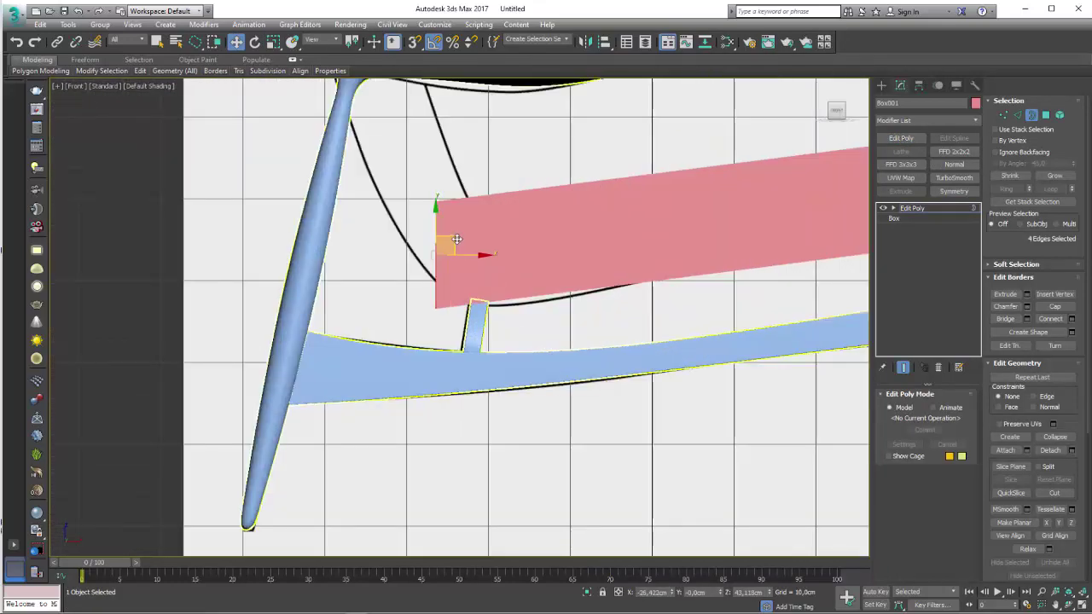
{"action": "left_click_drag", "start_coordinate": [456, 239], "coordinate": [535, 239]}
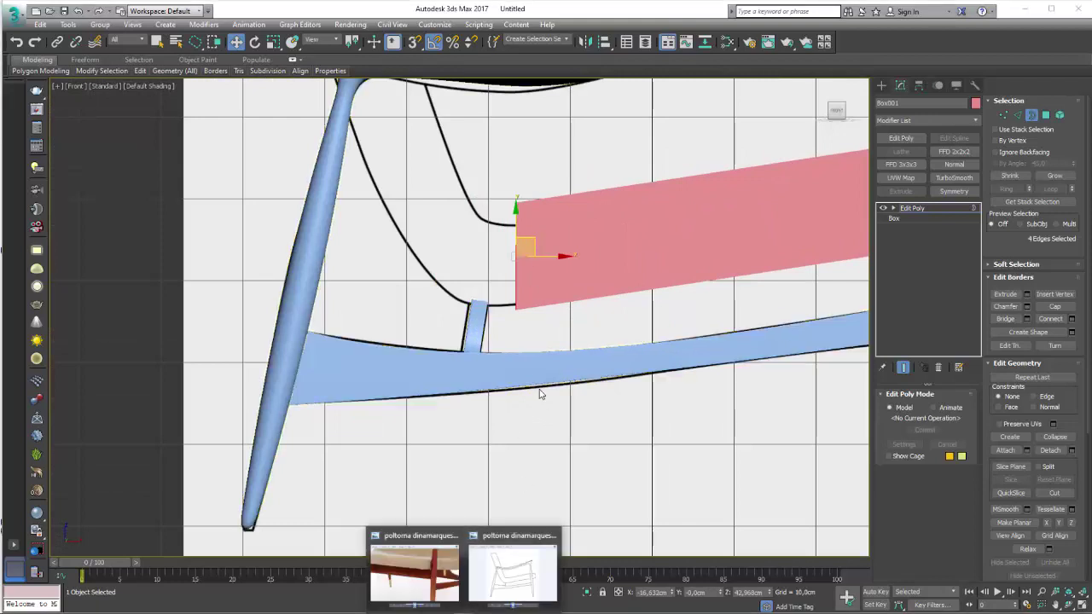
- Open the chair reference photos in Windows Photo Viewer and browse through them
{"action": "left_click", "coordinate": [413, 572]}
{"action": "scroll", "coordinate": [494, 257], "scroll_direction": "down", "scroll_amount": 3}
{"action": "scroll", "coordinate": [563, 243], "scroll_direction": "up", "scroll_amount": 3}
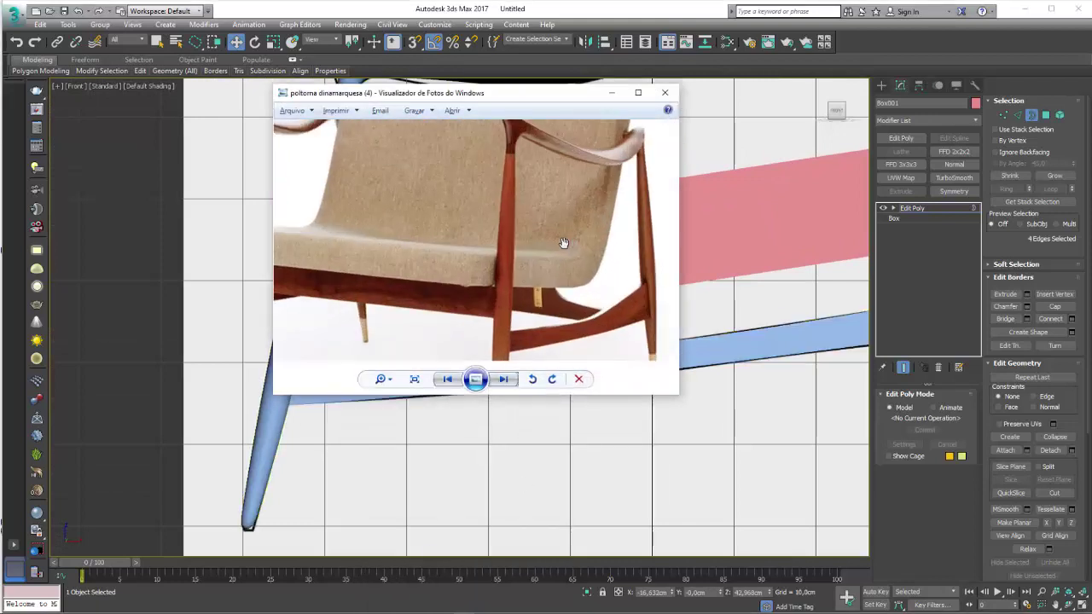
{"action": "scroll", "coordinate": [563, 243], "scroll_direction": "up", "scroll_amount": 2}
{"action": "left_click", "coordinate": [505, 386]}
{"action": "left_click", "coordinate": [505, 386]}
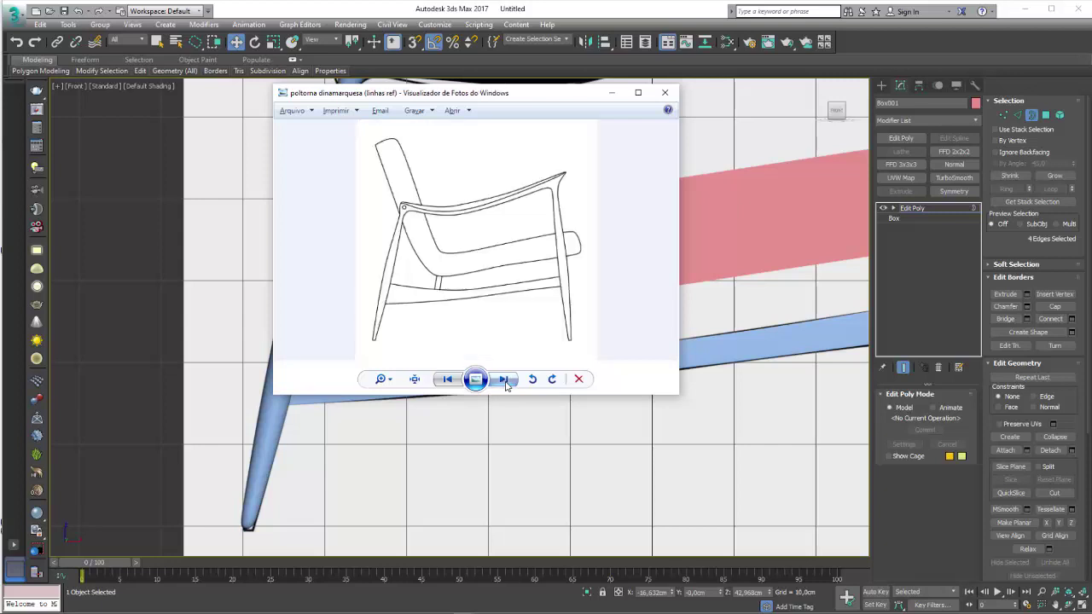
{"action": "left_click", "coordinate": [505, 387]}
{"action": "left_click", "coordinate": [506, 385]}
{"action": "left_click", "coordinate": [506, 384]}
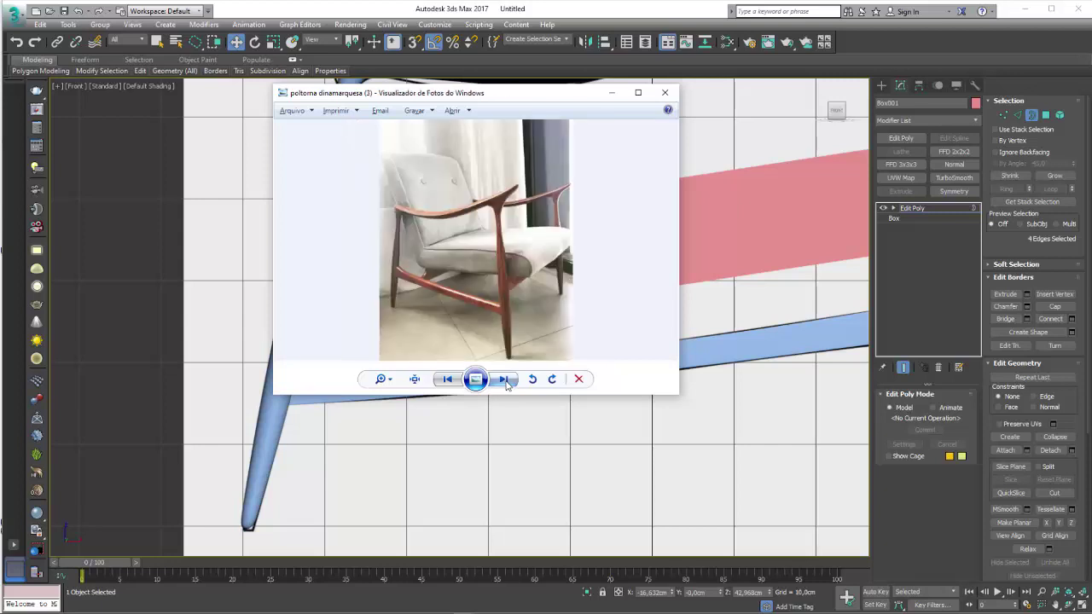
{"action": "left_click", "coordinate": [506, 384]}
{"action": "left_click", "coordinate": [447, 378]}
- Zoom in on the seat's piped edge in the reference photo
{"action": "scroll", "coordinate": [403, 245], "scroll_direction": "up", "scroll_amount": 2}
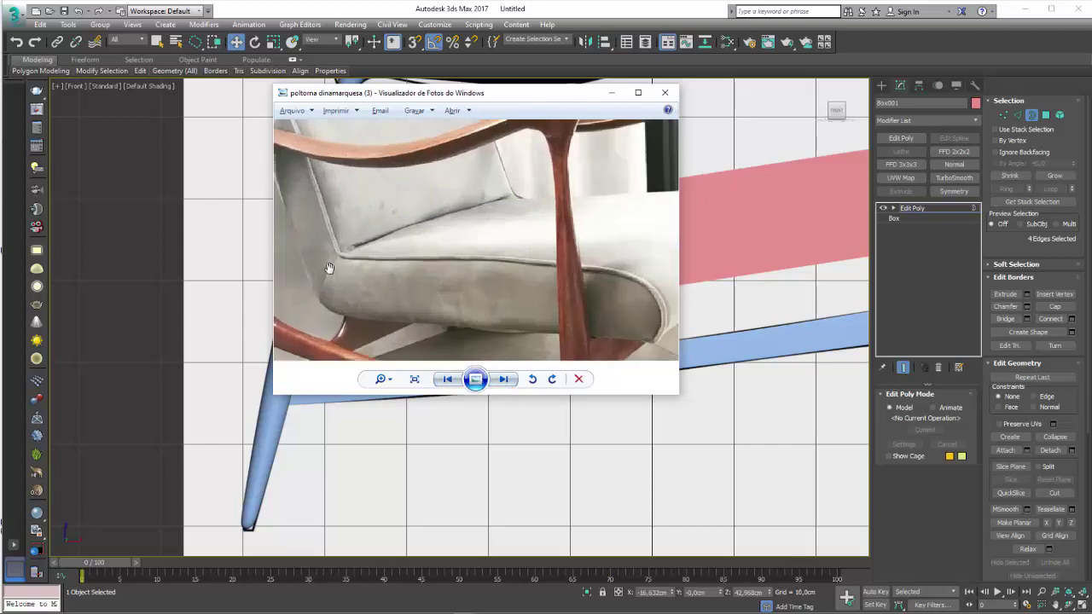
{"action": "scroll", "coordinate": [330, 270], "scroll_direction": "up", "scroll_amount": 2}
{"action": "scroll", "coordinate": [495, 304], "scroll_direction": "up", "scroll_amount": 2}
{"action": "left_click_drag", "start_coordinate": [382, 321], "coordinate": [420, 255]}
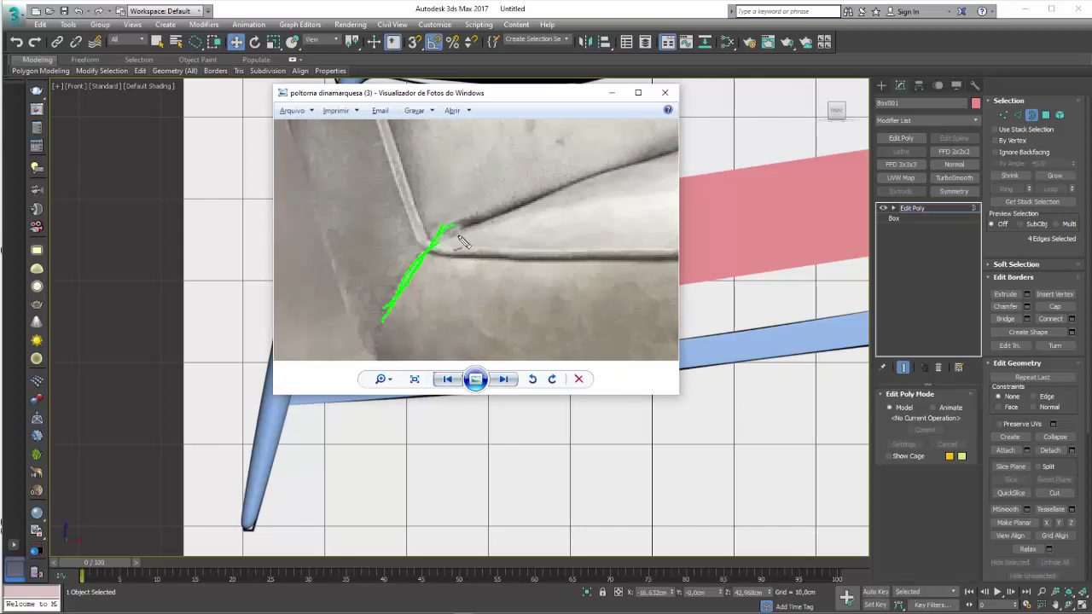
{"action": "scroll", "coordinate": [482, 247], "scroll_direction": "down", "scroll_amount": 5}
{"action": "scroll", "coordinate": [452, 239], "scroll_direction": "down", "scroll_amount": 2}
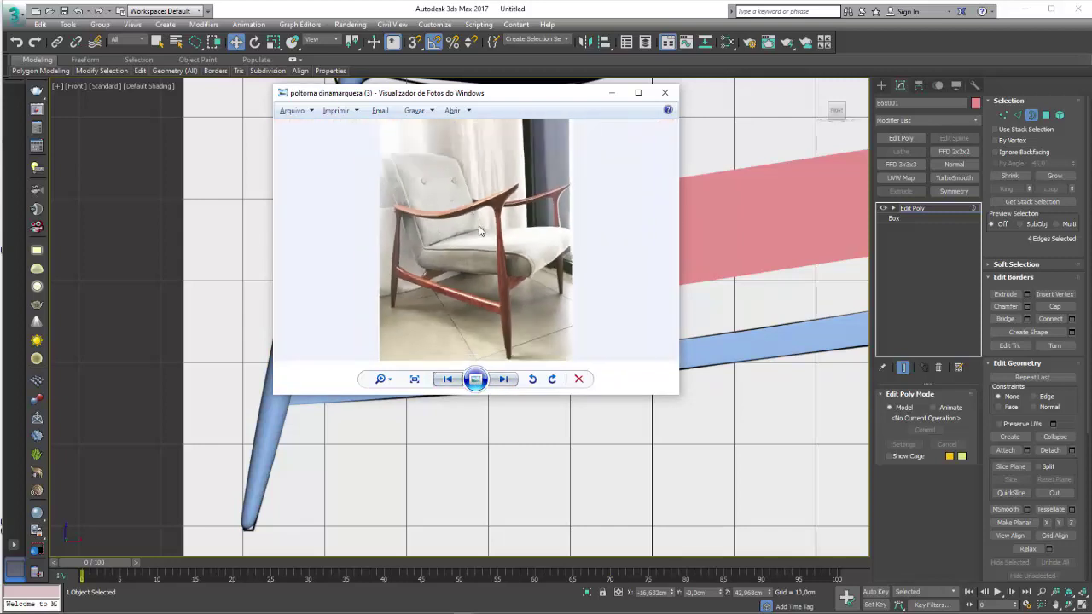
- Back in 3ds Max, tilt the open end to a slant and show edged faces
{"action": "left_click", "coordinate": [612, 93]}
{"action": "middle_click_drag", "start_coordinate": [613, 236], "coordinate": [624, 253]}
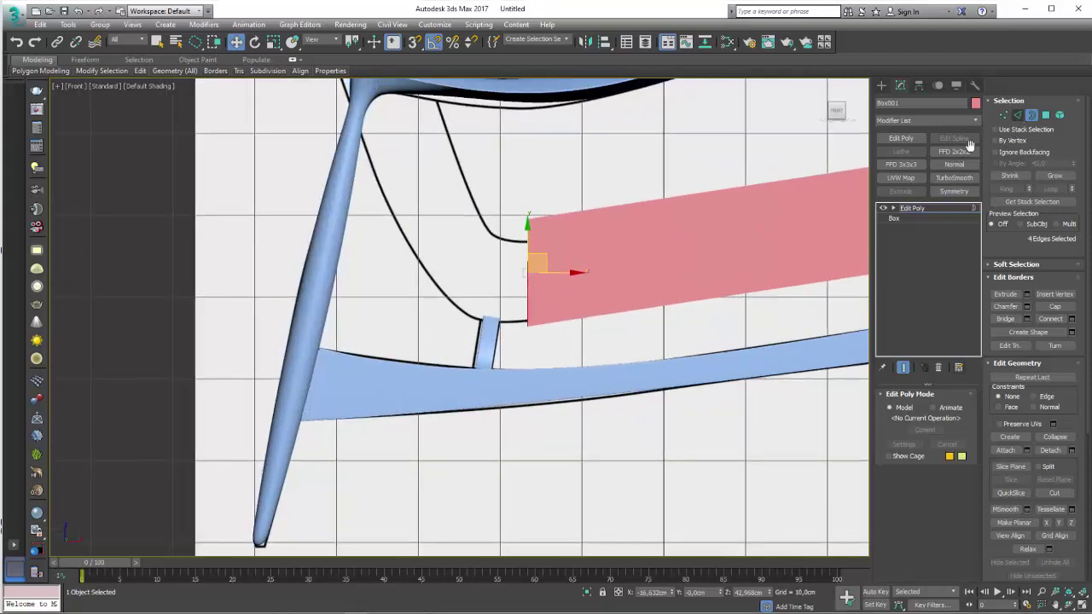
{"action": "key", "text": "e"}
{"action": "mouse_move", "coordinate": [558, 242]}
{"action": "left_mouse_down"}
{"action": "mouse_move", "coordinate": [556, 264]}
{"action": "mouse_move", "coordinate": [564, 258]}
{"action": "mouse_move", "coordinate": [516, 254]}
{"action": "mouse_move", "coordinate": [532, 258]}
{"action": "mouse_move", "coordinate": [503, 286]}
{"action": "left_mouse_up"}
{"action": "key", "text": "w"}
{"action": "key", "text": "F4"}
{"action": "key", "text": "e"}
{"action": "key", "text": "r"}
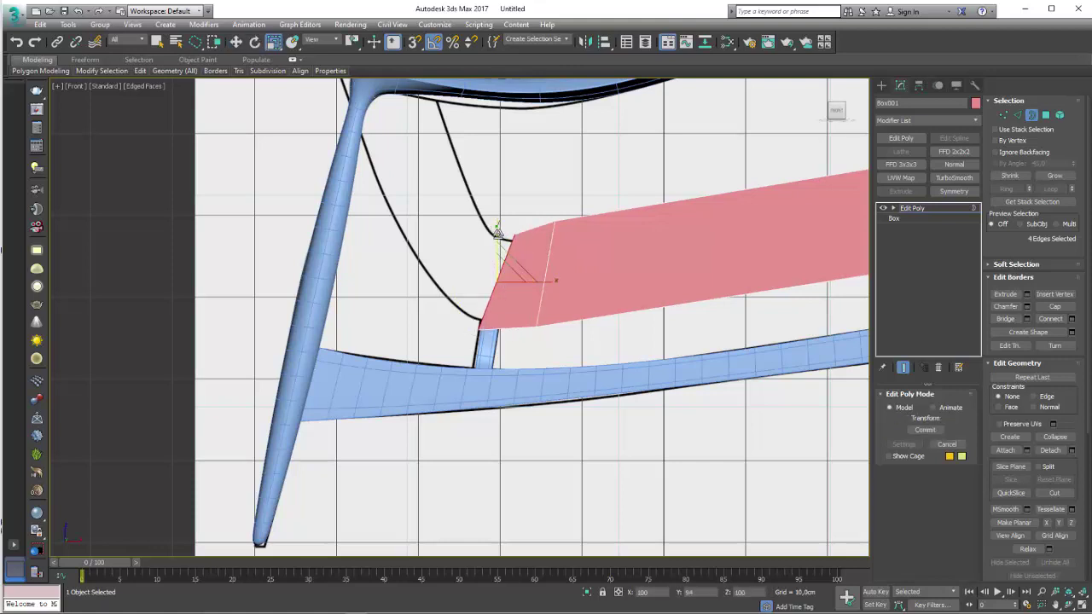
{"action": "key", "text": "w"}
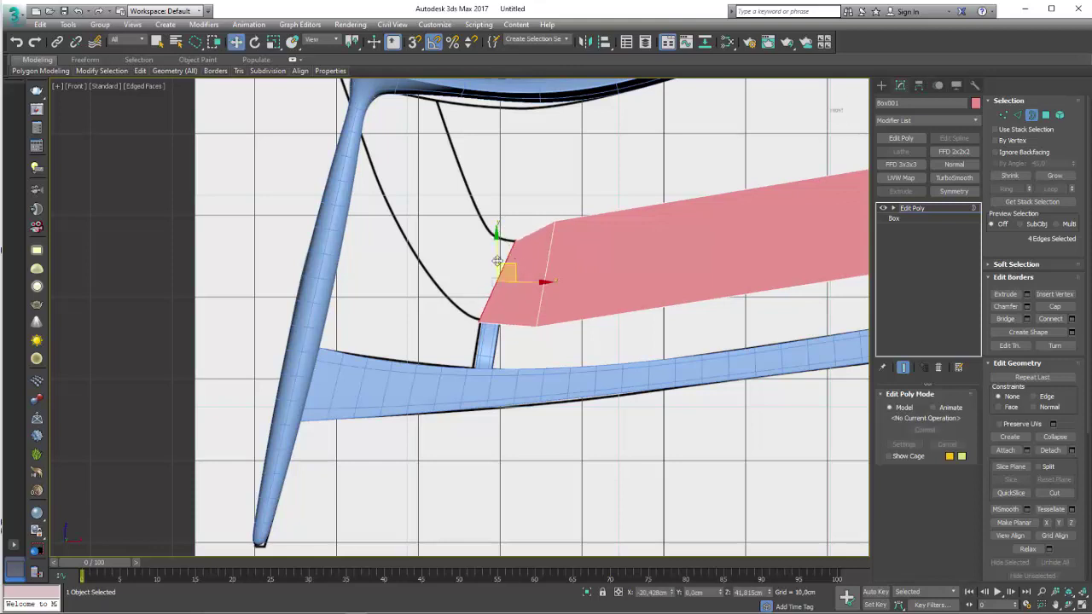
- Move and rotate the open end further left to lengthen the seat
{"action": "left_click_drag", "start_coordinate": [511, 242], "coordinate": [488, 240]}
{"action": "key", "text": "r"}
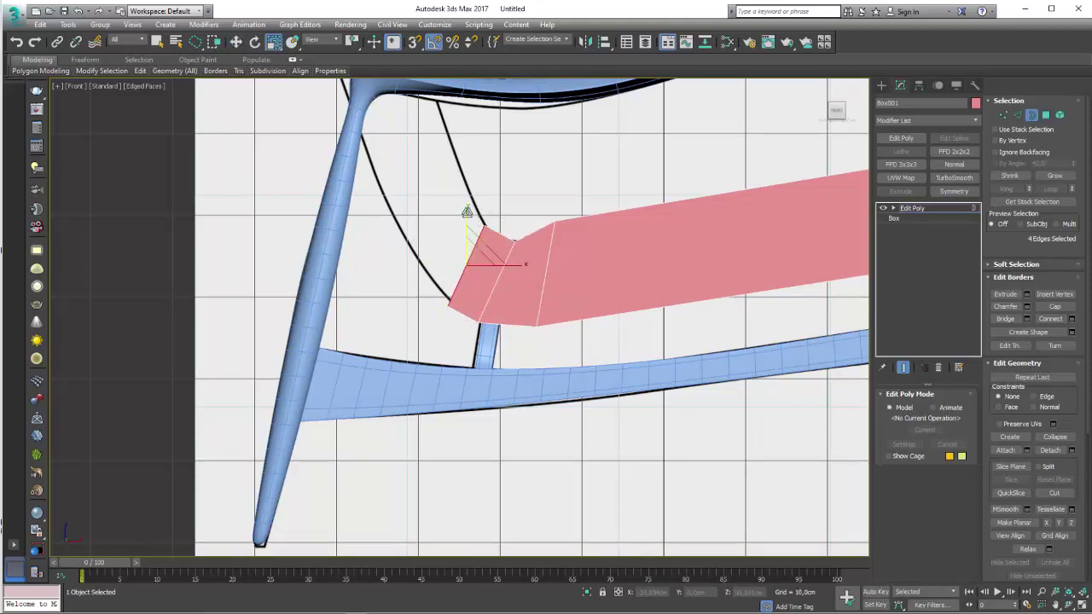
{"action": "key", "text": "e"}
{"action": "mouse_move", "coordinate": [509, 241]}
{"action": "left_mouse_down"}
{"action": "mouse_move", "coordinate": [493, 253]}
{"action": "mouse_move", "coordinate": [483, 243]}
{"action": "left_mouse_up"}
{"action": "key", "text": "w"}
{"action": "middle_click_drag", "start_coordinate": [483, 243], "coordinate": [533, 339]}
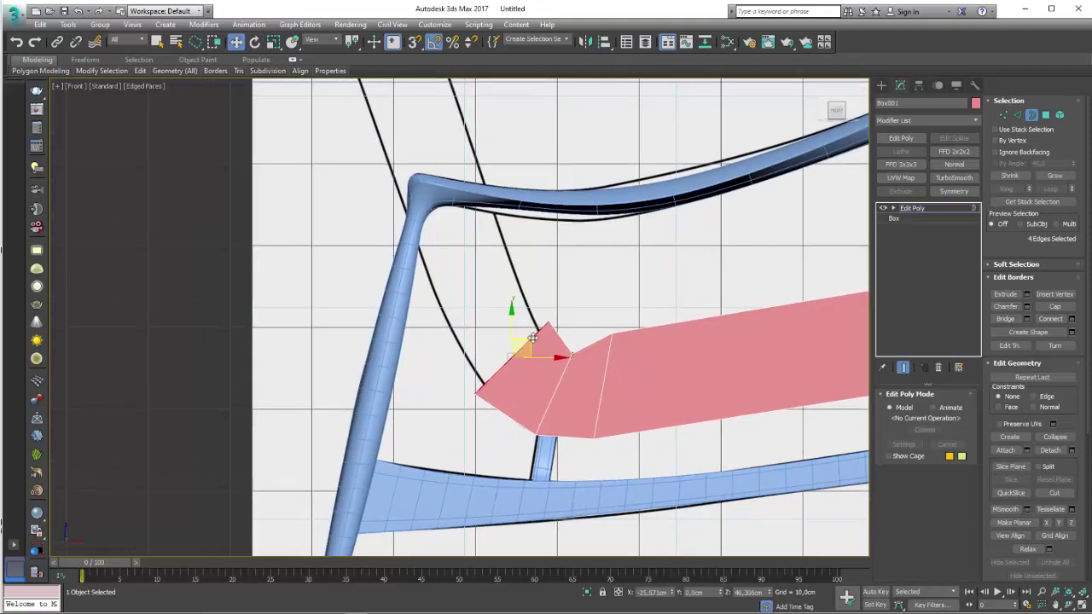
- Shift-drag to extrude new sections up the backrest, checking the reference with See-Through
{"action": "mouse_move", "coordinate": [532, 339]}
{"action": "left_mouse_down", "text": "shift"}
{"action": "mouse_move", "coordinate": [508, 281]}
{"action": "mouse_move", "coordinate": [521, 271]}
{"action": "left_mouse_up", "text": "shift"}
{"action": "key", "text": "e"}
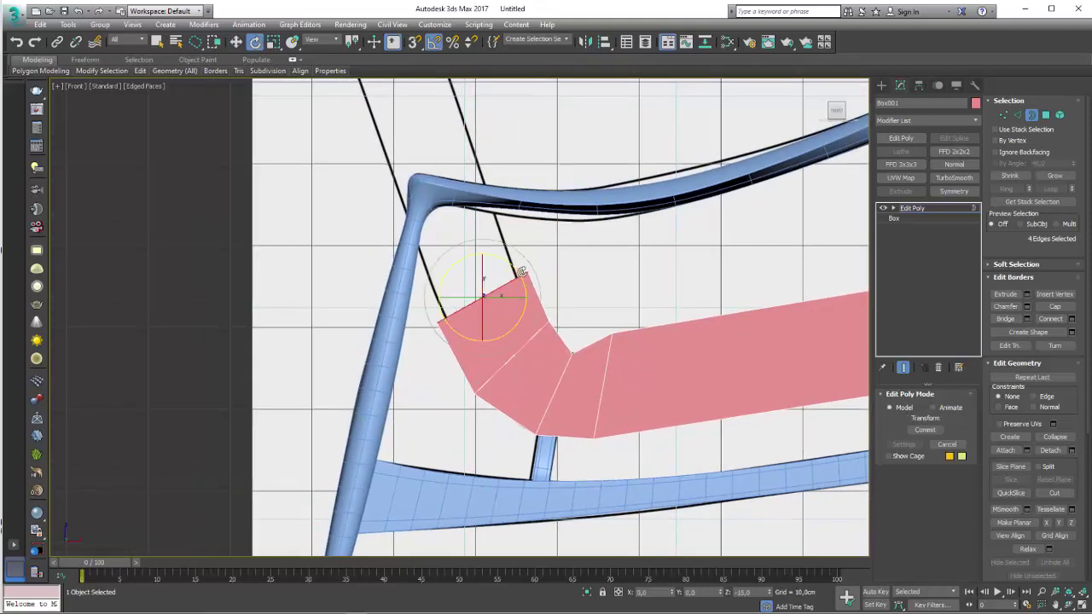
{"action": "key", "text": "w"}
{"action": "scroll", "coordinate": [507, 247], "scroll_direction": "down", "scroll_amount": 4}
{"action": "mouse_move", "coordinate": [535, 353]}
{"action": "left_mouse_down", "text": "shift"}
{"action": "mouse_move", "coordinate": [487, 174]}
{"action": "mouse_move", "coordinate": [522, 205]}
{"action": "left_mouse_up", "text": "shift"}
{"action": "key", "text": "alt+x"}
{"action": "scroll", "coordinate": [487, 214], "scroll_direction": "up", "scroll_amount": 4}
{"action": "key", "text": "e"}
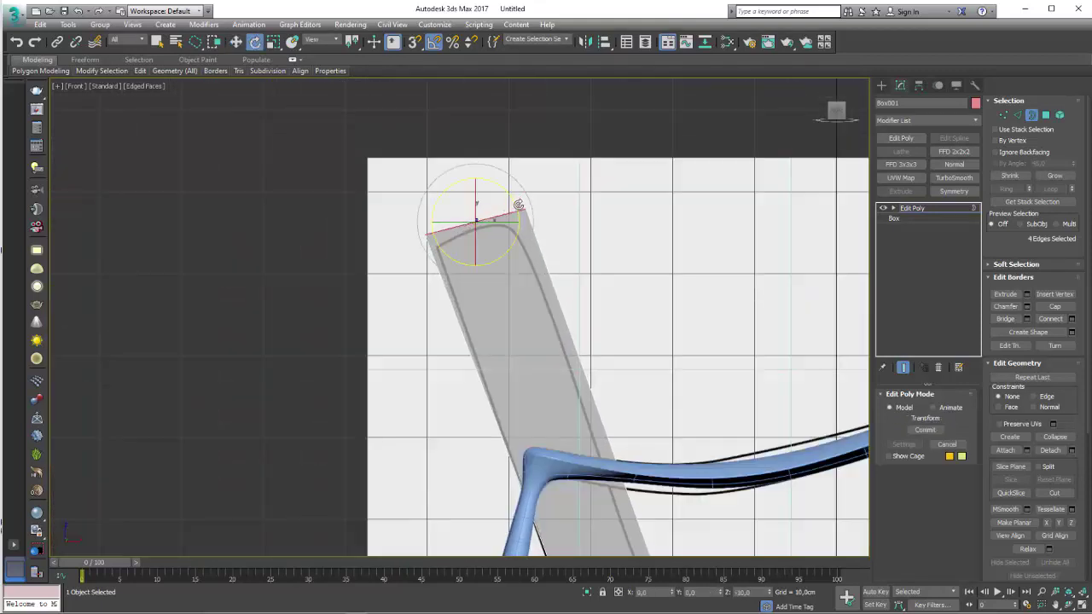
{"action": "key", "text": "w"}
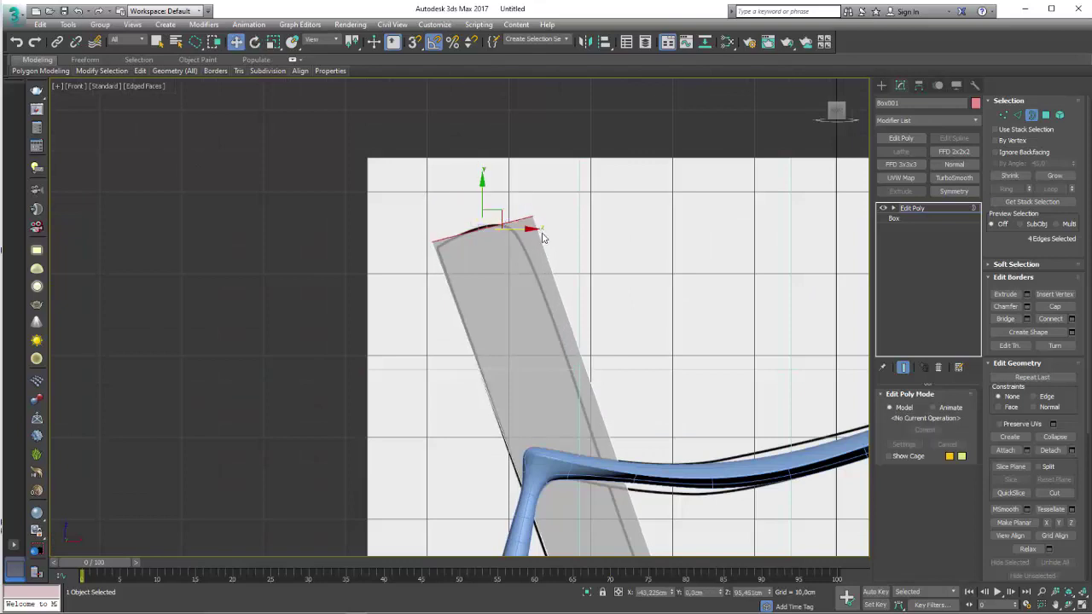
{"action": "middle_click_drag", "start_coordinate": [522, 256], "coordinate": [535, 288], "text": "alt"}
- Turn off See-Through and cap the strip's open top end
{"action": "key", "text": "alt+x"}
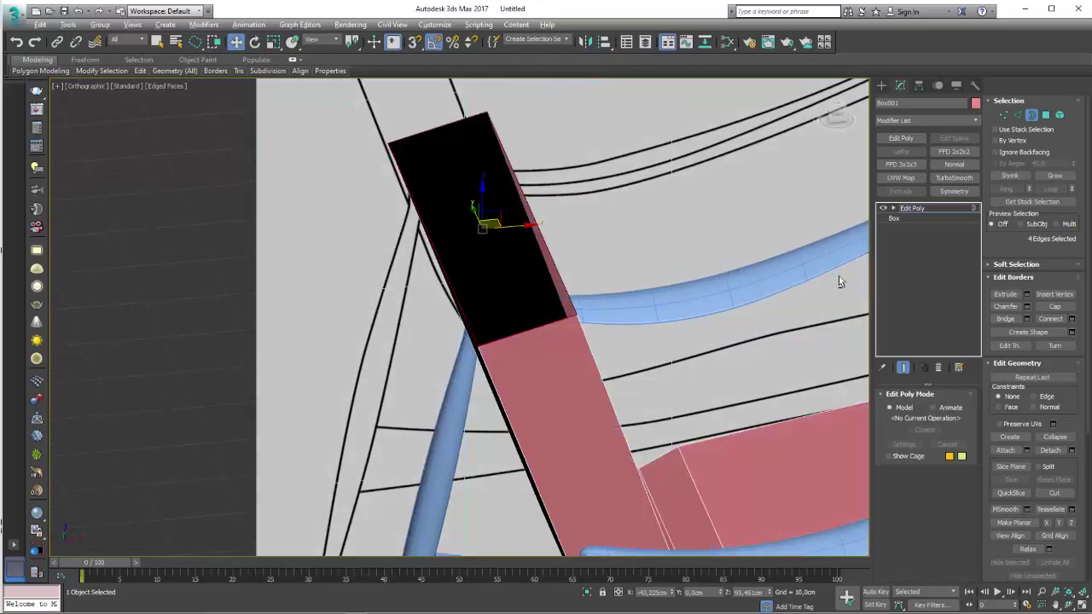
{"action": "left_click", "coordinate": [1056, 308]}
{"action": "scroll", "coordinate": [641, 333], "scroll_direction": "down", "scroll_amount": 5}
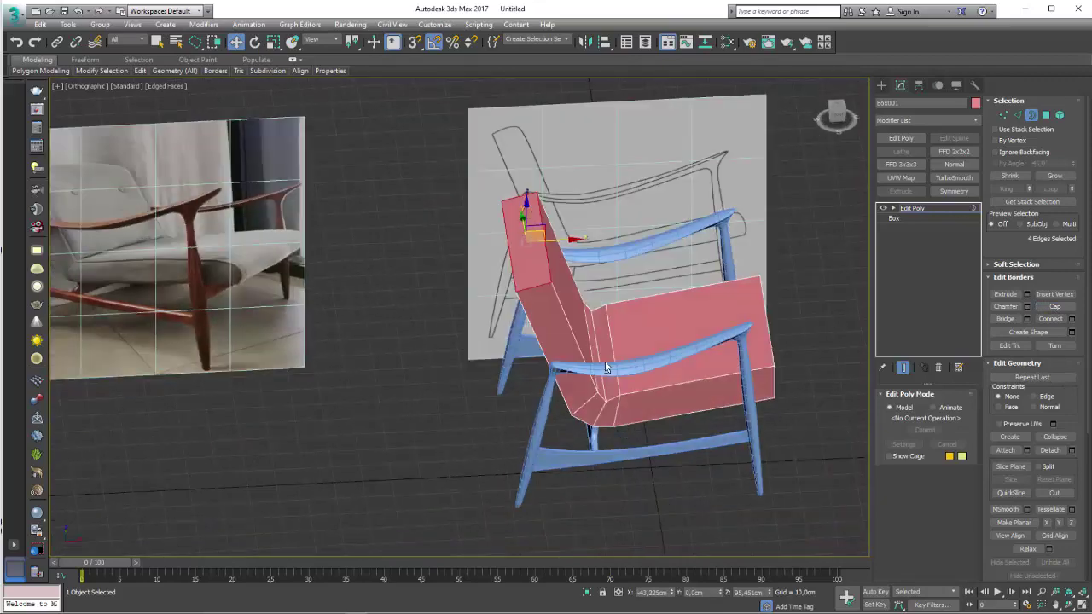
- Add TurboSmooth above Edit Poly, switch it off, and enter Edge level
{"action": "left_click", "coordinate": [912, 208]}
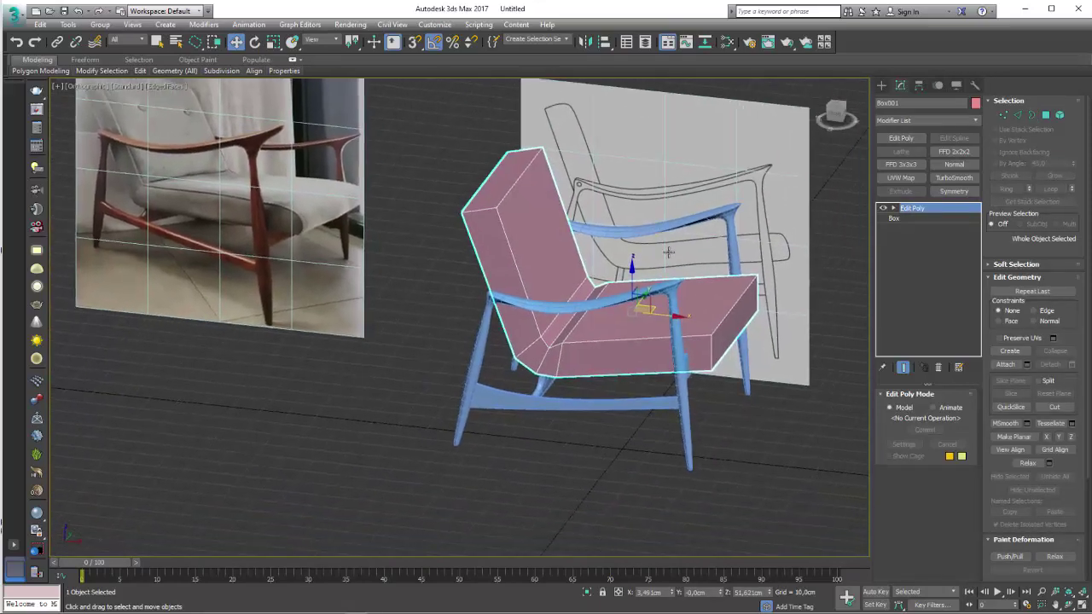
{"action": "left_click", "coordinate": [951, 177]}
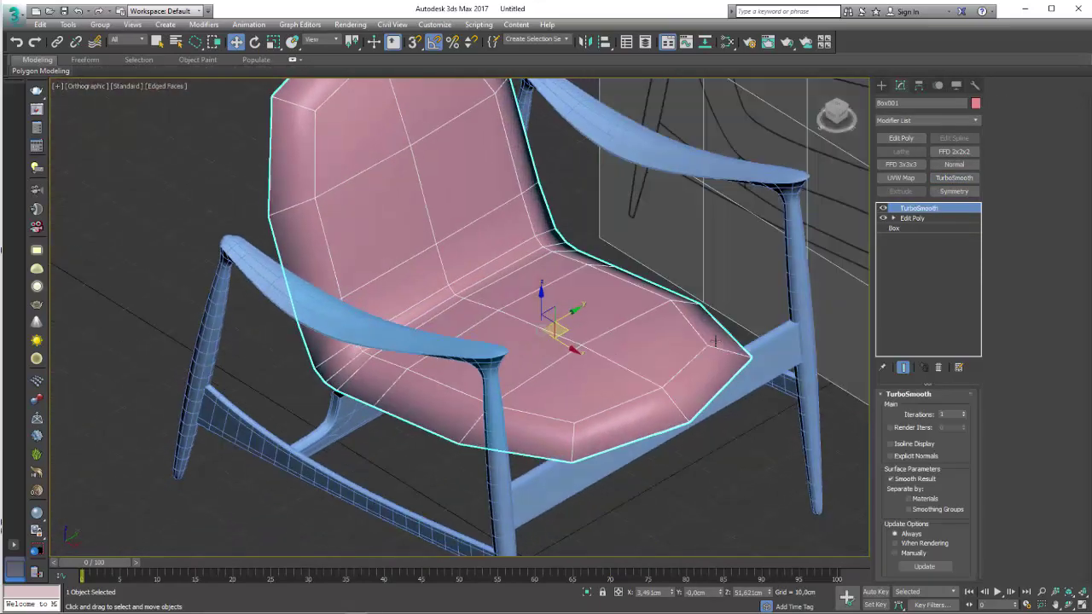
{"action": "left_click", "coordinate": [883, 208]}
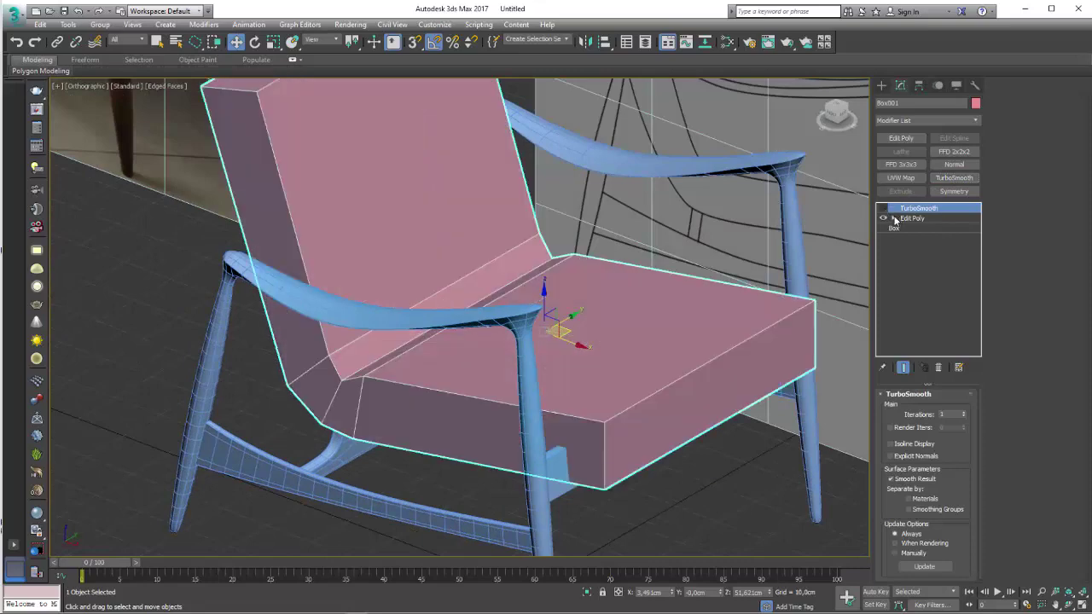
{"action": "left_click", "coordinate": [912, 237]}
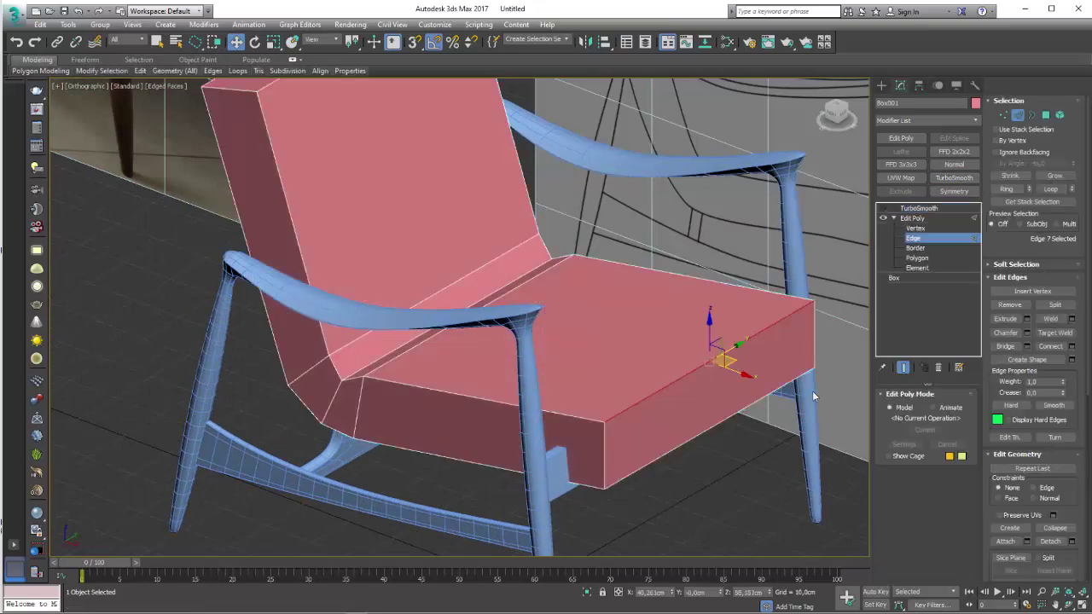
- Ring-select the cushion edges and connect them with 4 new segments
{"action": "left_click", "coordinate": [1006, 189]}
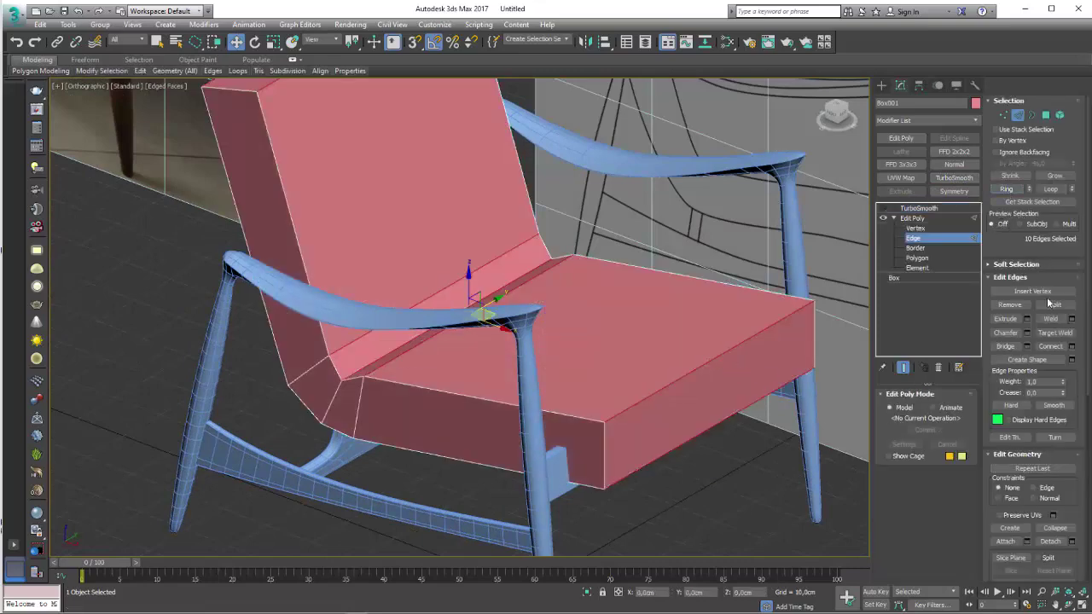
{"action": "left_click", "coordinate": [1072, 347]}
{"action": "left_click_drag", "start_coordinate": [469, 325], "coordinate": [474, 152]}
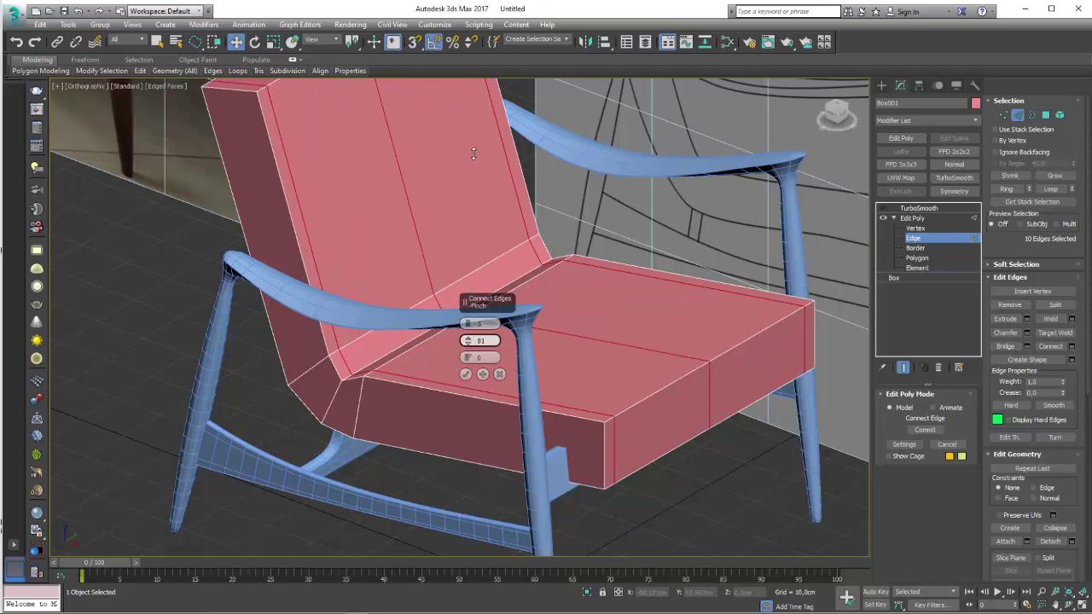
{"action": "left_click", "coordinate": [465, 374]}
- Insert a Swift Loop edge loop near the seat front
{"action": "left_click", "coordinate": [597, 417]}
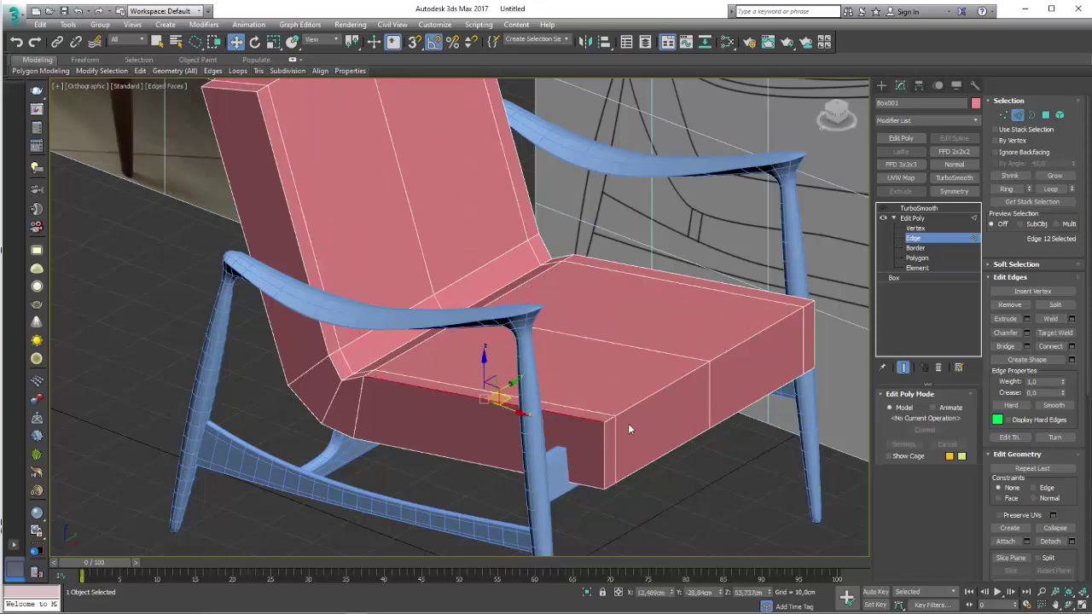
{"action": "mouse_move", "coordinate": [628, 423]}
{"action": "middle_mouse_down", "text": "alt"}
{"action": "mouse_move", "coordinate": [651, 418]}
{"action": "mouse_move", "coordinate": [466, 414]}
{"action": "middle_mouse_up", "text": "alt"}
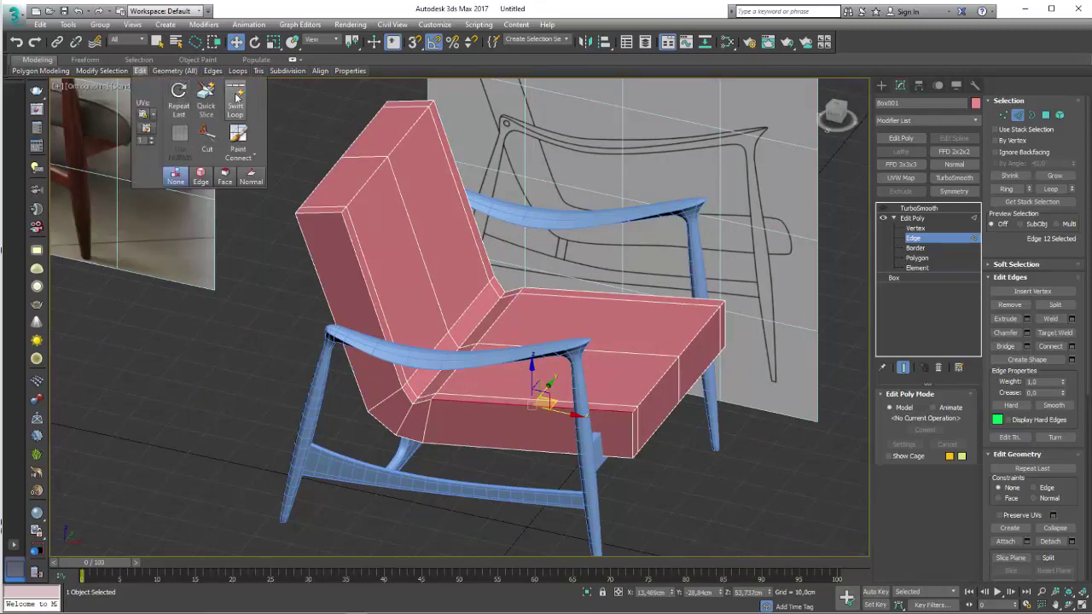
{"action": "left_click", "coordinate": [237, 98]}
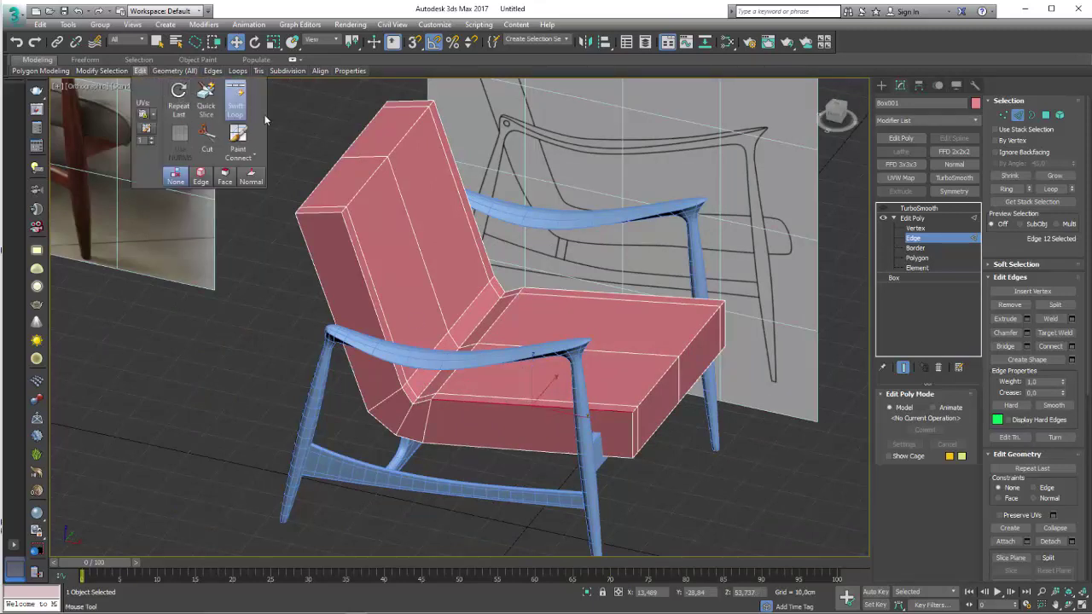
{"action": "left_click", "coordinate": [624, 410]}
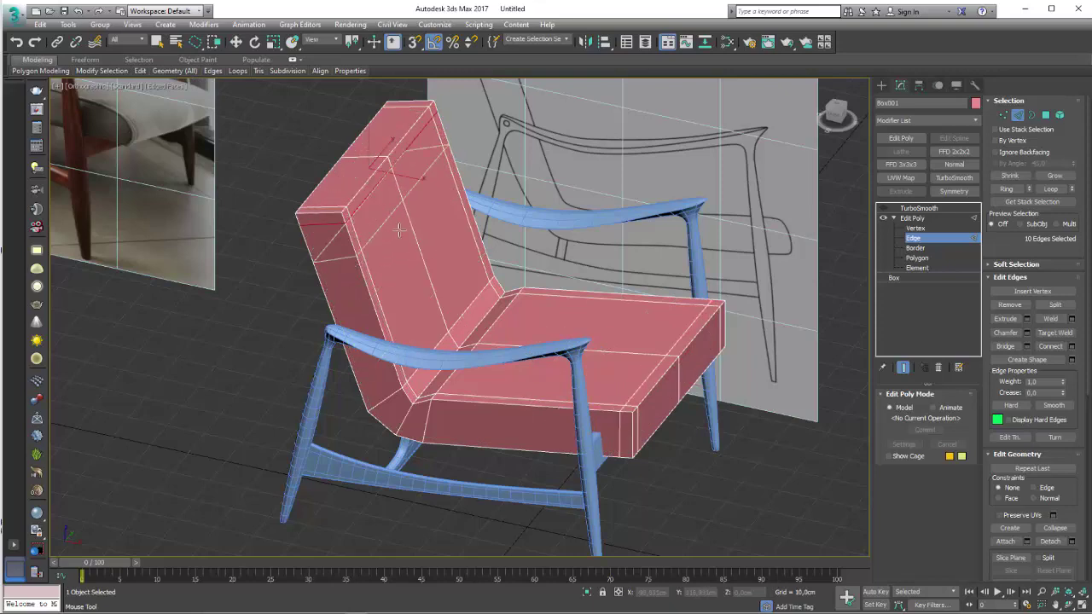
{"action": "key", "text": "w"}
{"action": "mouse_move", "coordinate": [590, 369]}
{"action": "middle_mouse_down", "text": "alt"}
{"action": "mouse_move", "coordinate": [542, 351]}
{"action": "mouse_move", "coordinate": [586, 347]}
{"action": "middle_mouse_up", "text": "alt"}
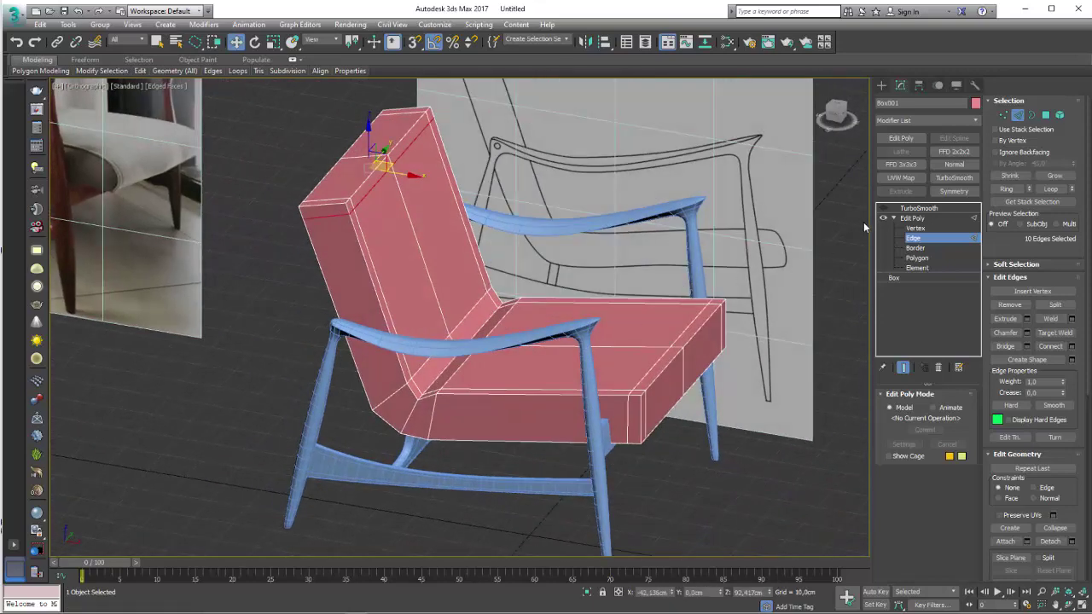
- Leave edge editing and turn on the cushion's TurboSmooth result
{"action": "left_click", "coordinate": [910, 219]}
{"action": "left_click", "coordinate": [918, 208]}
{"action": "middle_click_drag", "start_coordinate": [594, 387], "coordinate": [597, 349], "text": "alt"}
{"action": "scroll", "coordinate": [588, 359], "scroll_direction": "up", "scroll_amount": 5}
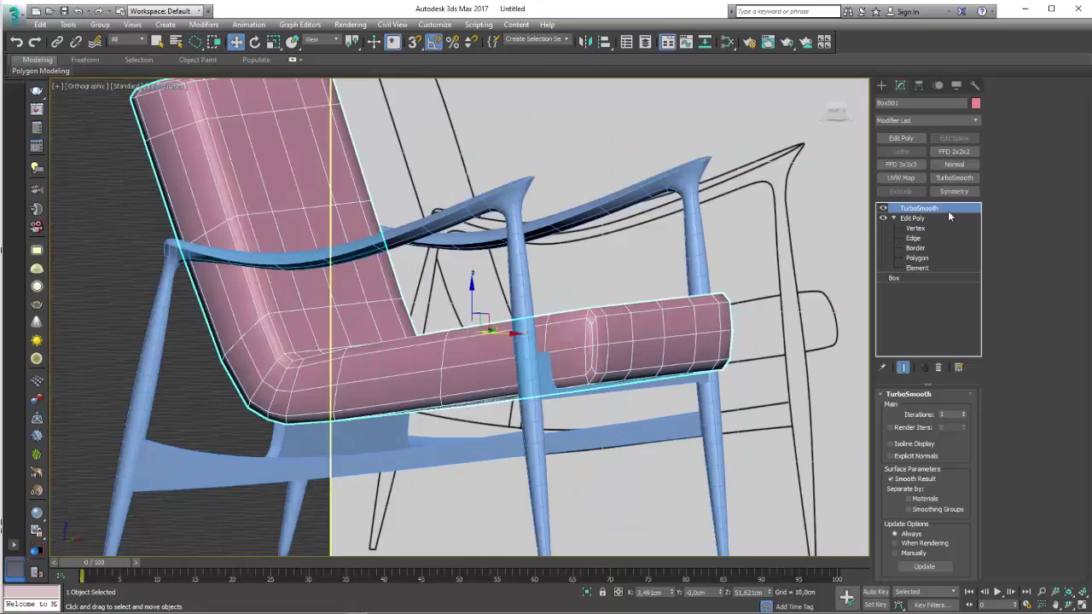
- Select the seat front-end vertices in the Front view, tilt them about 15° and scale them
{"action": "left_click", "coordinate": [914, 228]}
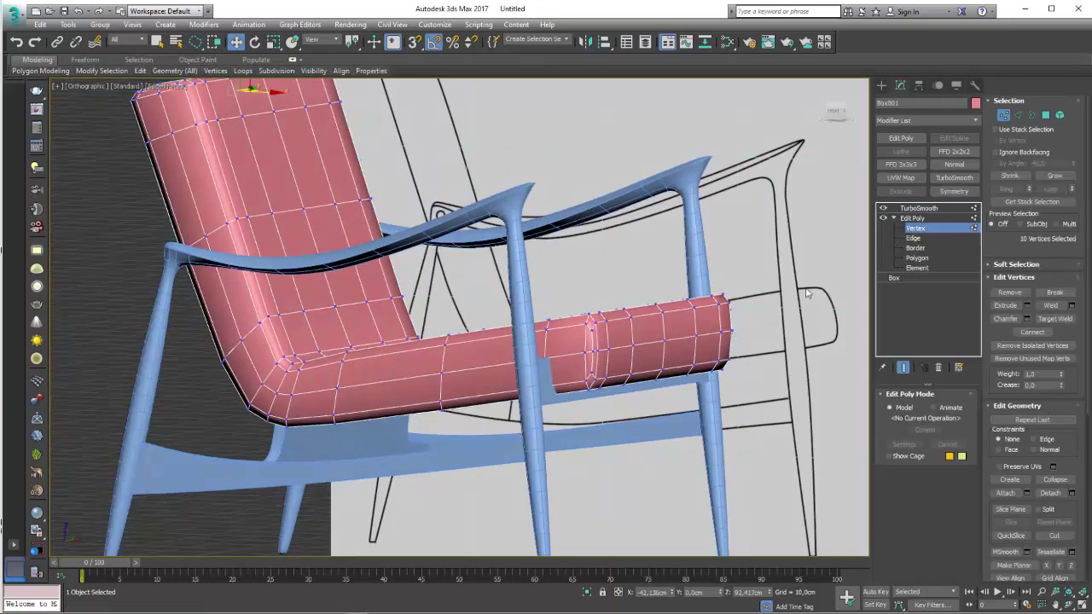
{"action": "key", "text": "z"}
{"action": "key", "text": "f"}
{"action": "scroll", "coordinate": [514, 241], "scroll_direction": "down", "scroll_amount": 5}
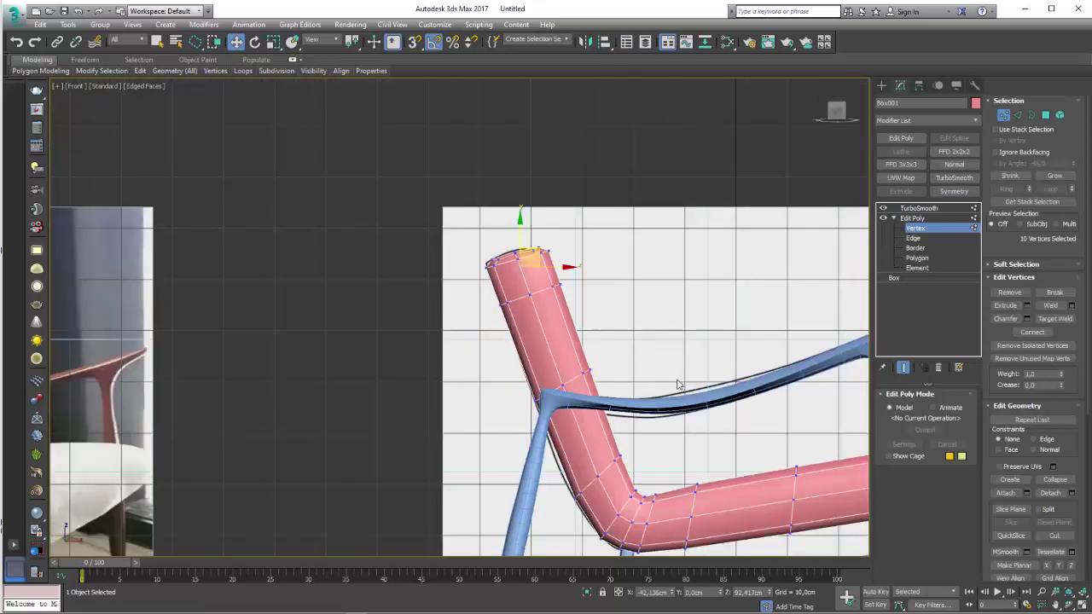
{"action": "scroll", "coordinate": [386, 226], "scroll_direction": "down", "scroll_amount": 3}
{"action": "scroll", "coordinate": [385, 226], "scroll_direction": "up", "scroll_amount": 3}
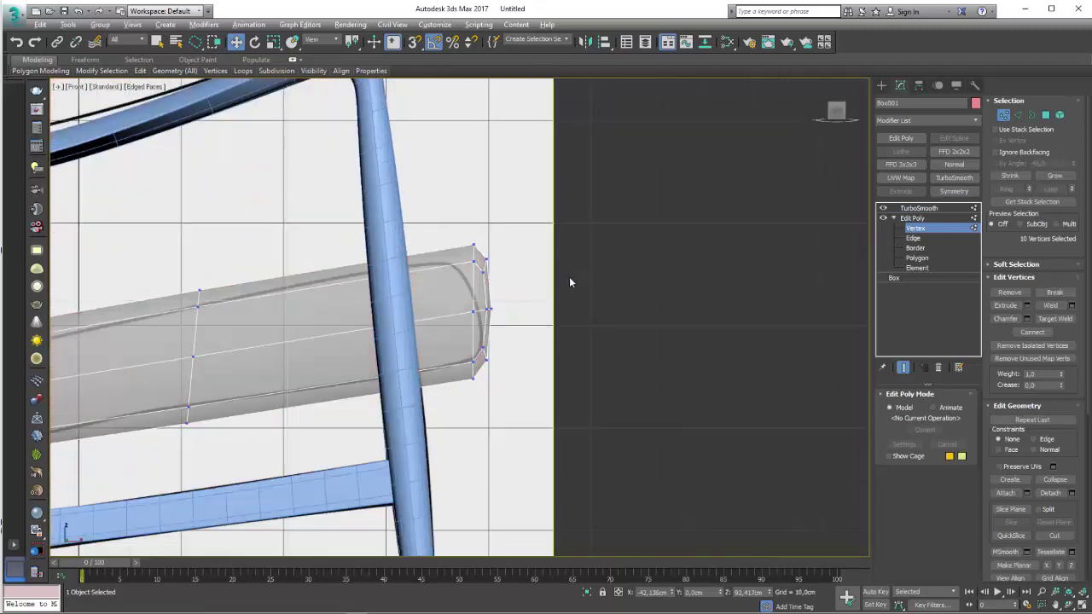
{"action": "left_click_drag", "start_coordinate": [432, 284], "coordinate": [435, 287]}
{"action": "key", "text": "e"}
{"action": "left_click_drag", "start_coordinate": [511, 287], "coordinate": [459, 270]}
{"action": "key", "text": "r"}
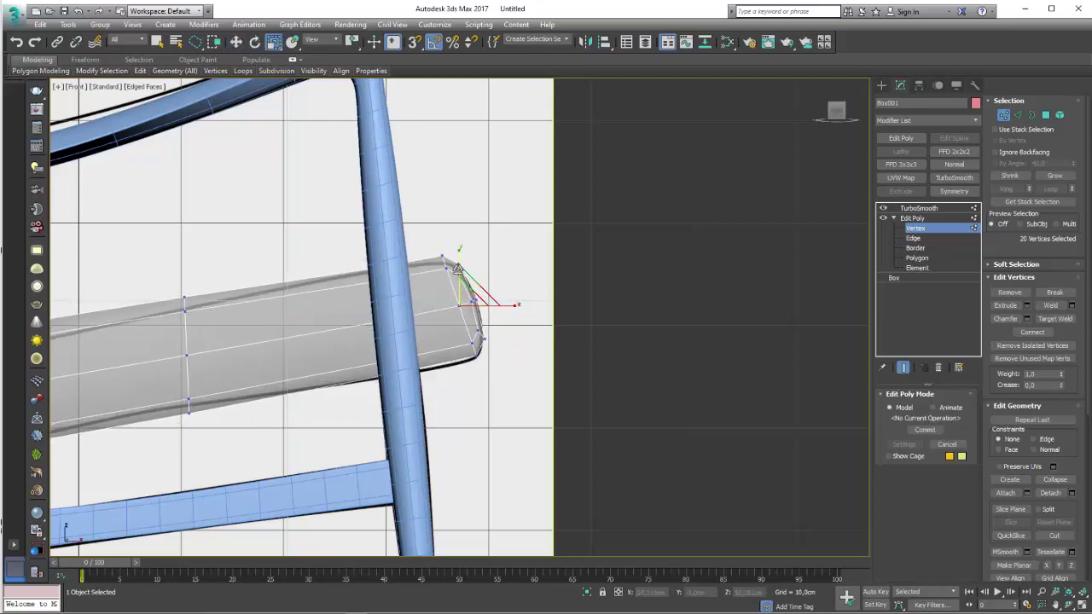
{"action": "key", "text": "w"}
- Scale the backrest's top-end vertices to match the reference, then return to Edit Poly level
{"action": "scroll", "coordinate": [372, 242], "scroll_direction": "down", "scroll_amount": 5}
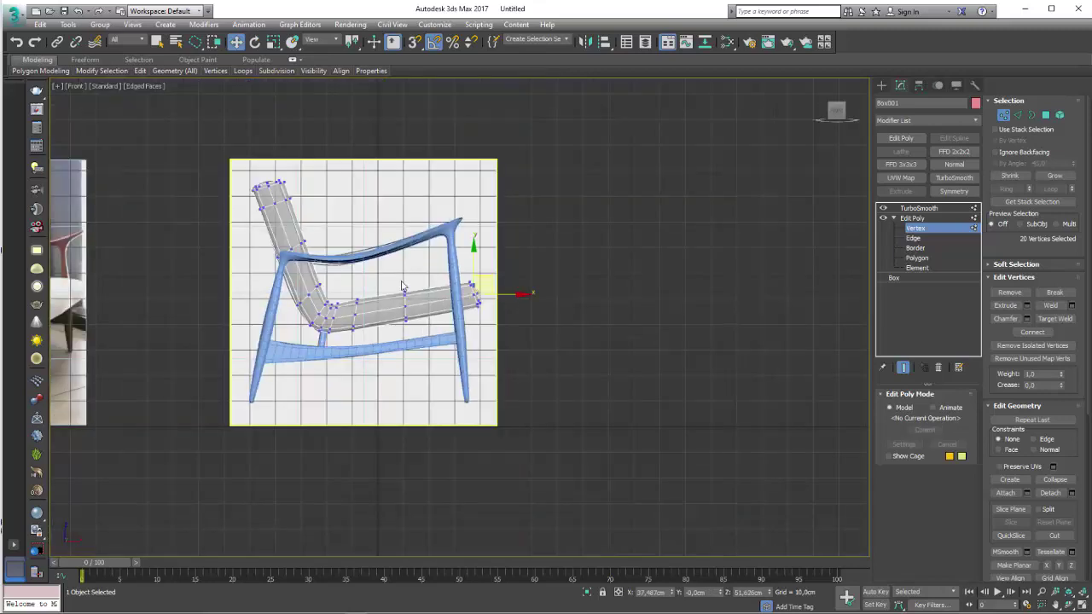
{"action": "scroll", "coordinate": [373, 241], "scroll_direction": "down", "scroll_amount": 3}
{"action": "scroll", "coordinate": [373, 242], "scroll_direction": "up", "scroll_amount": 4}
{"action": "scroll", "coordinate": [372, 241], "scroll_direction": "up", "scroll_amount": 2}
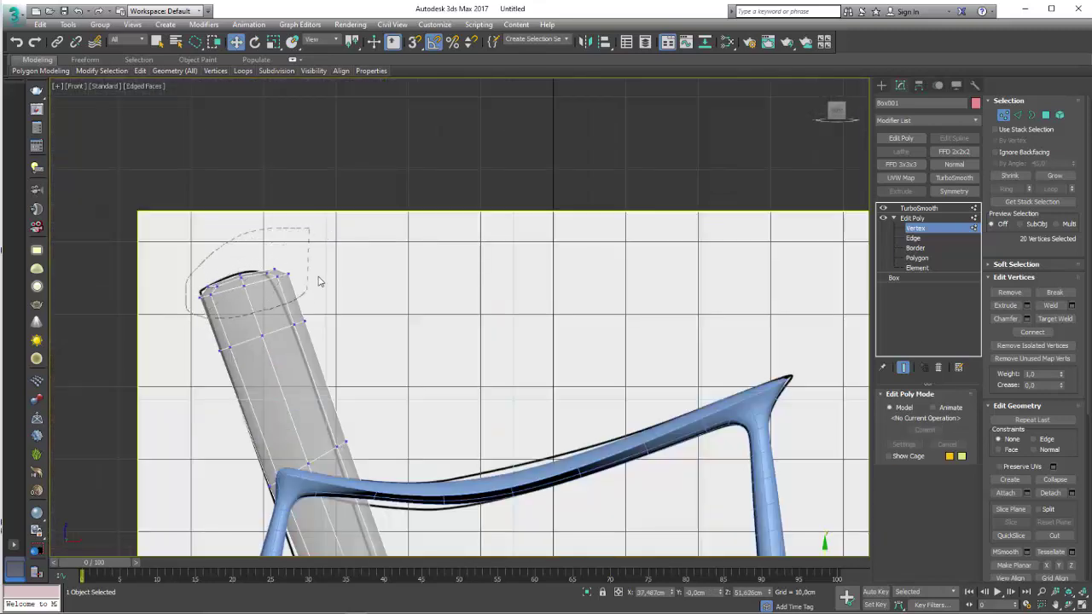
{"action": "key", "text": "e"}
{"action": "key", "text": "r"}
{"action": "left_click_drag", "start_coordinate": [300, 282], "coordinate": [280, 277]}
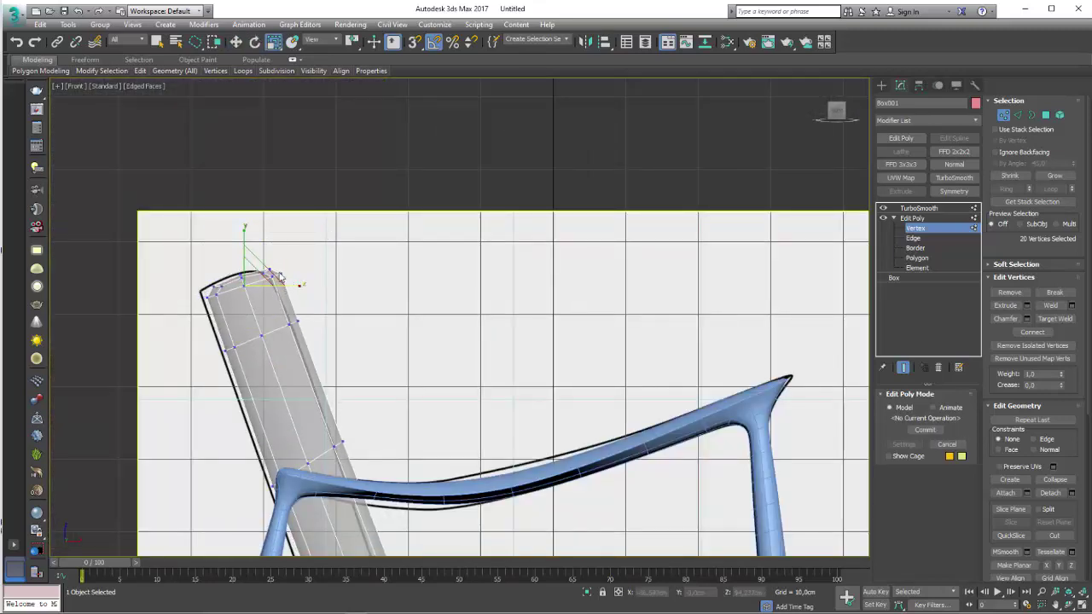
{"action": "key", "text": "w"}
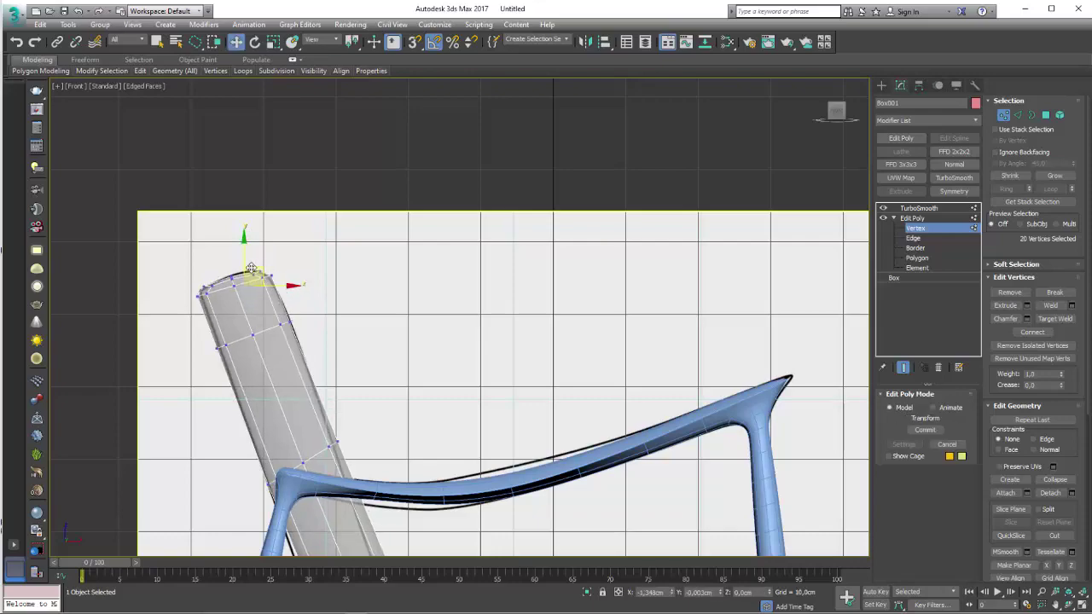
{"action": "scroll", "coordinate": [370, 308], "scroll_direction": "down", "scroll_amount": 5}
{"action": "middle_click_drag", "start_coordinate": [370, 308], "coordinate": [597, 375], "text": "alt"}
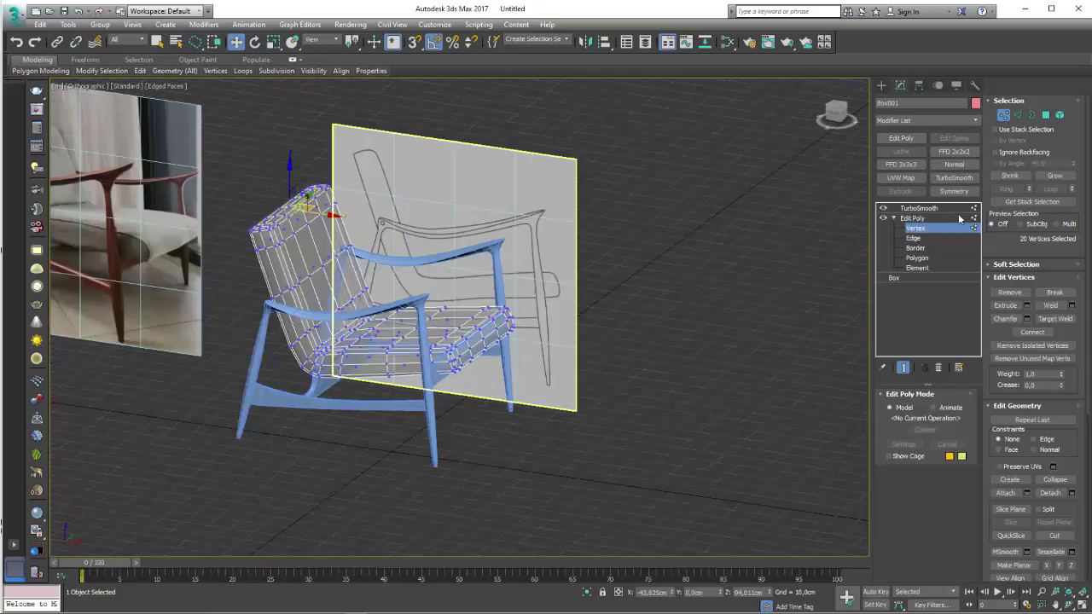
{"action": "left_click", "coordinate": [912, 218]}
{"action": "middle_click_drag", "start_coordinate": [488, 318], "coordinate": [517, 324], "text": "alt"}
- Show the chair shaded with Edged Faces, orbited to a front-facing view
{"action": "key", "text": "F3"}
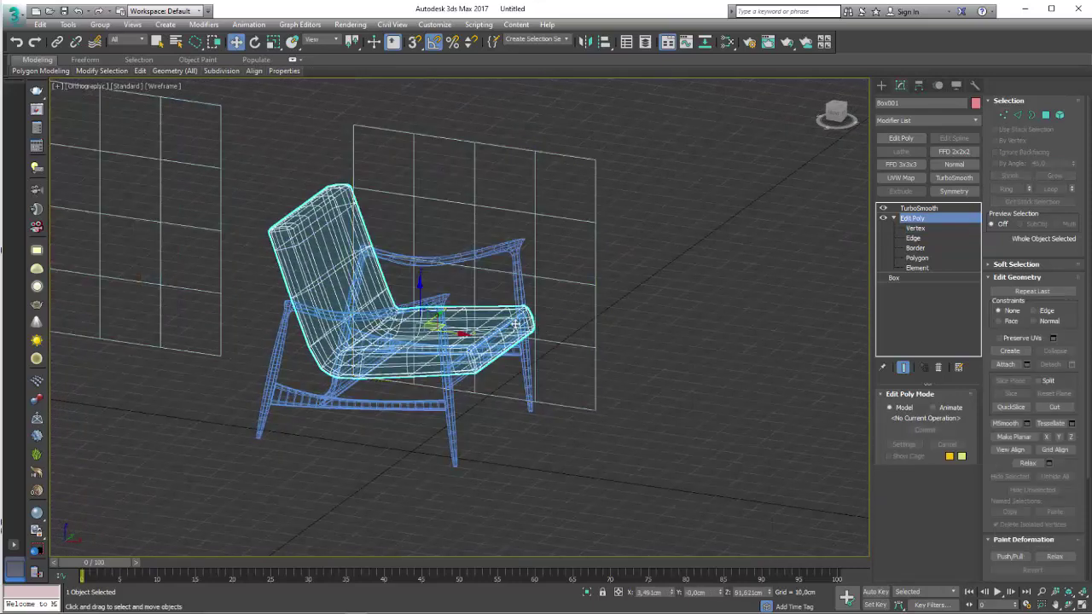
{"action": "scroll", "coordinate": [516, 324], "scroll_direction": "up", "scroll_amount": 3}
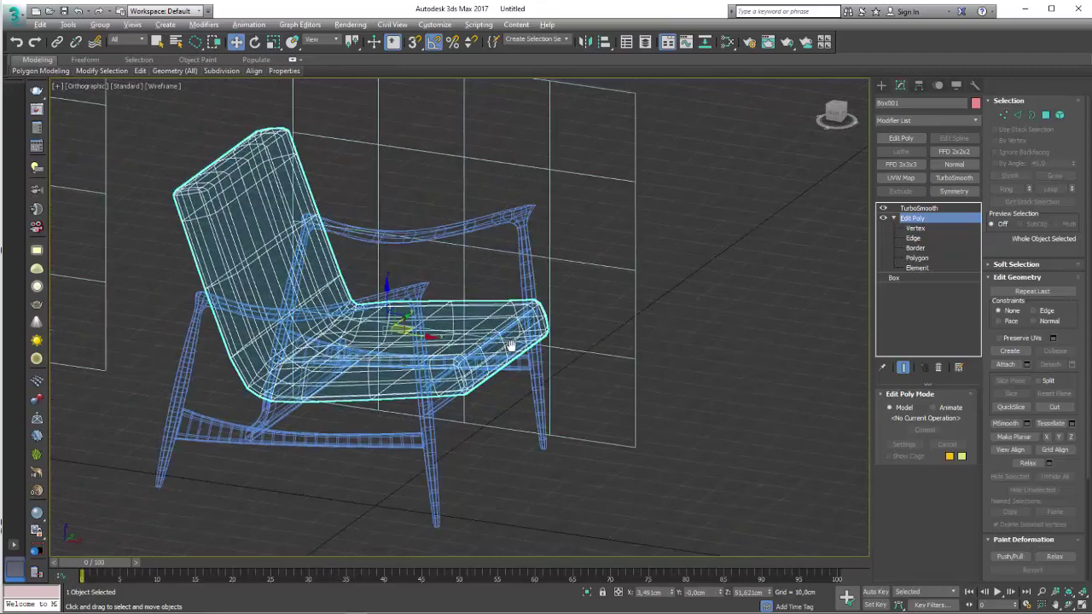
{"action": "key", "text": "F3"}
{"action": "mouse_move", "coordinate": [553, 345]}
{"action": "middle_mouse_down", "text": "alt"}
{"action": "mouse_move", "coordinate": [518, 355]}
{"action": "mouse_move", "coordinate": [535, 414]}
{"action": "middle_mouse_up", "text": "alt"}
{"action": "key", "text": "F4"}
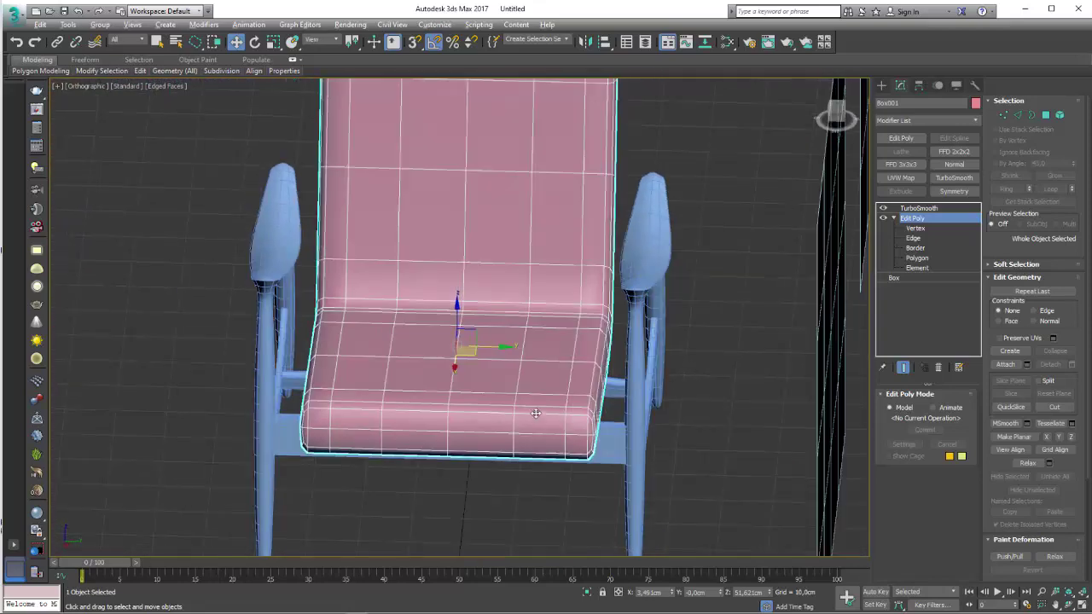
- Turn off TurboSmooth and raise the base Box width from 57.68 cm to 69.216 cm
{"action": "left_click", "coordinate": [884, 211]}
{"action": "left_click", "coordinate": [893, 277]}
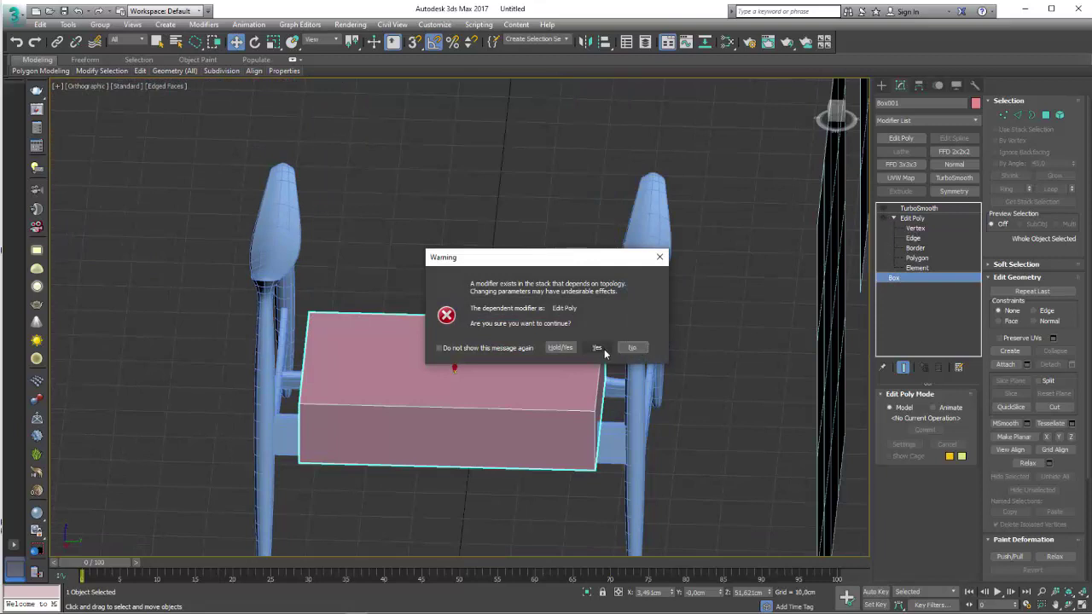
{"action": "left_click", "coordinate": [604, 349]}
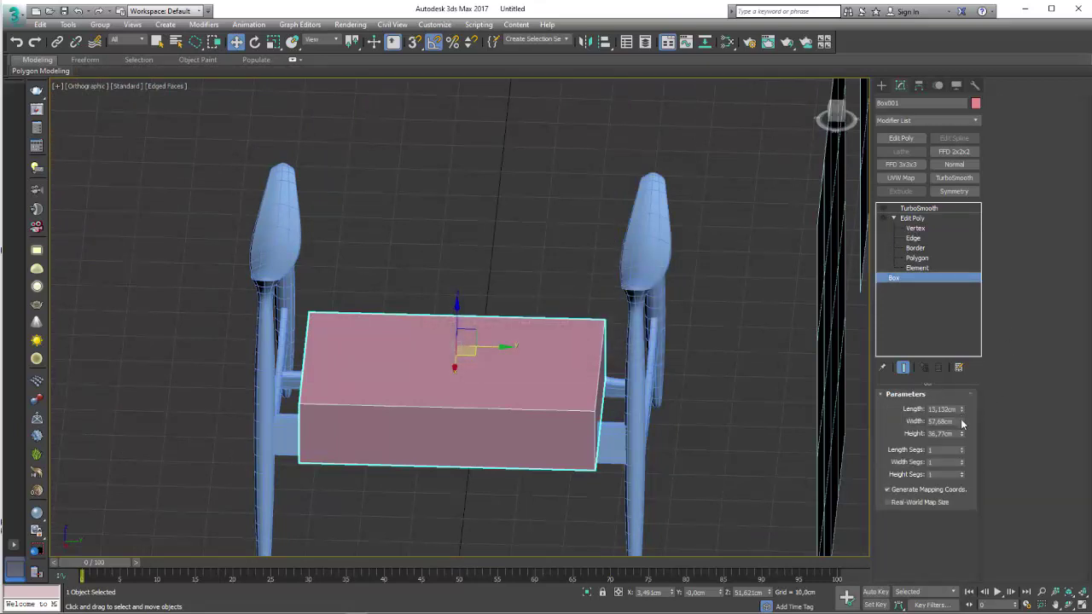
{"action": "left_click_drag", "start_coordinate": [962, 425], "coordinate": [972, 410]}
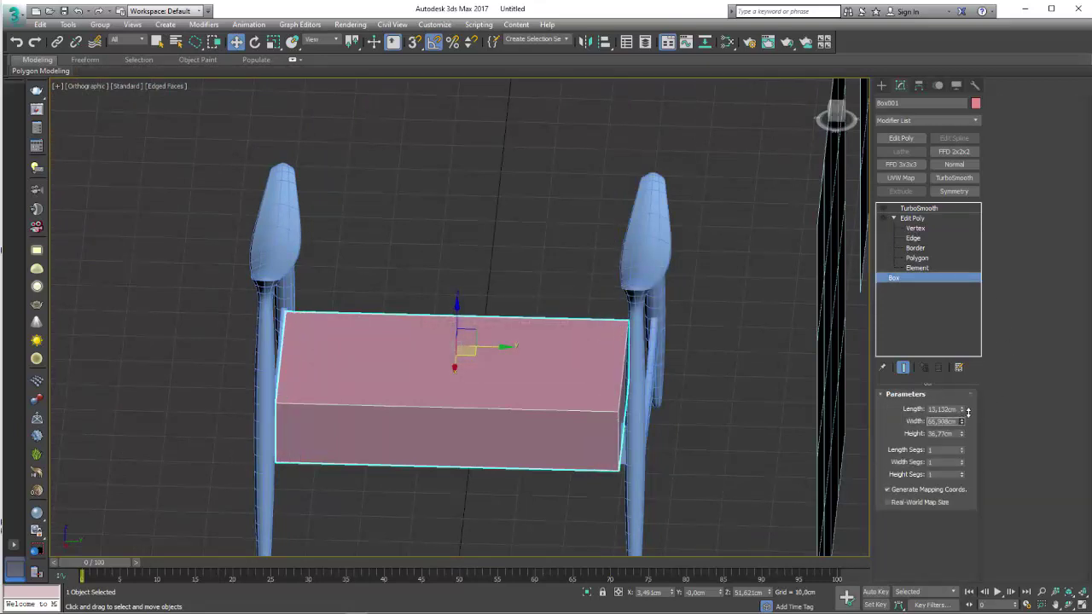
{"action": "middle_click_drag", "start_coordinate": [750, 273], "coordinate": [849, 250], "text": "alt"}
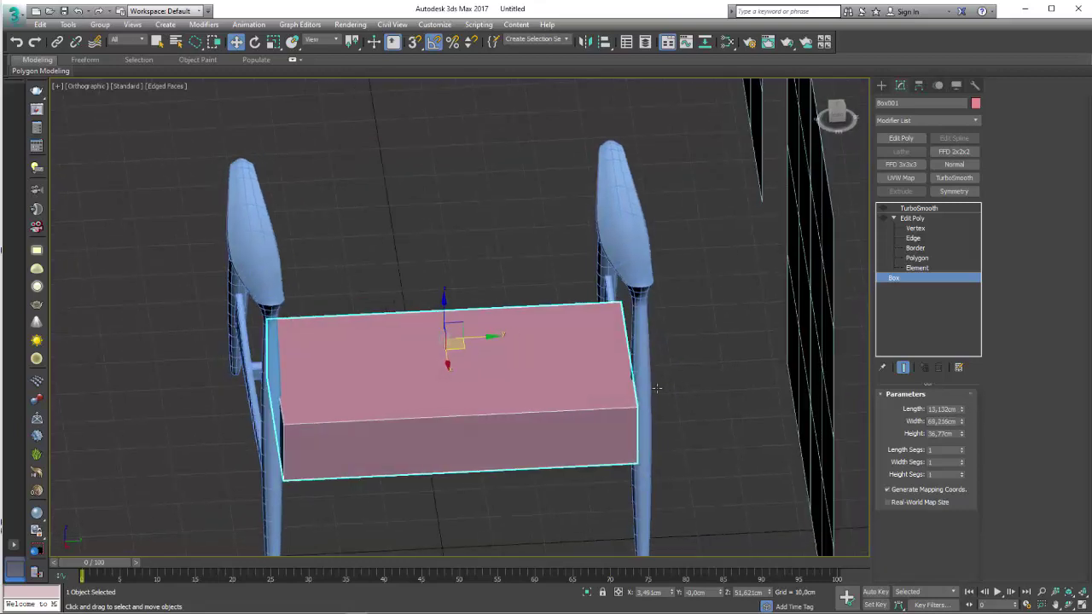
- Select the cushion's TurboSmooth modifier and frame the chair in the Front view
{"action": "left_click", "coordinate": [911, 218]}
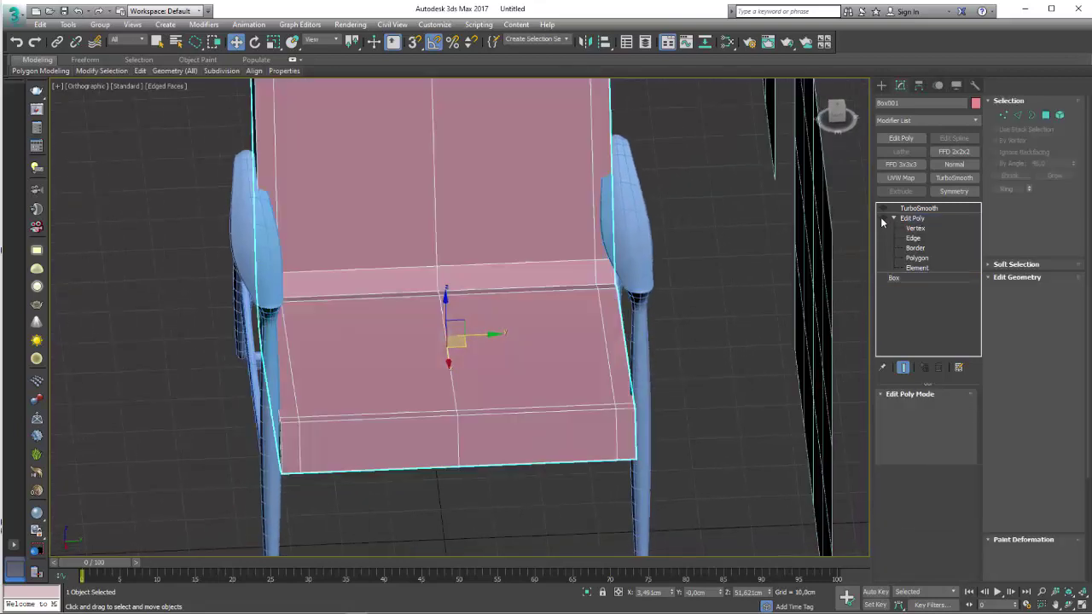
{"action": "left_click", "coordinate": [918, 209]}
{"action": "mouse_move", "coordinate": [566, 280]}
{"action": "middle_mouse_down", "text": "alt"}
{"action": "mouse_move", "coordinate": [667, 305]}
{"action": "mouse_move", "coordinate": [546, 353]}
{"action": "middle_mouse_up", "text": "alt"}
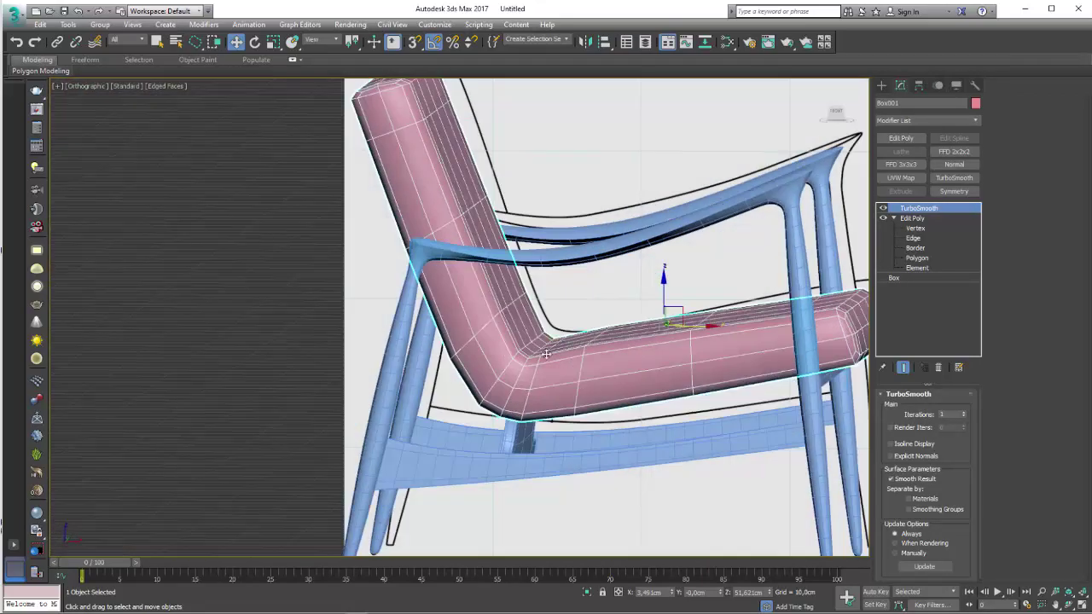
{"action": "key", "text": "f"}
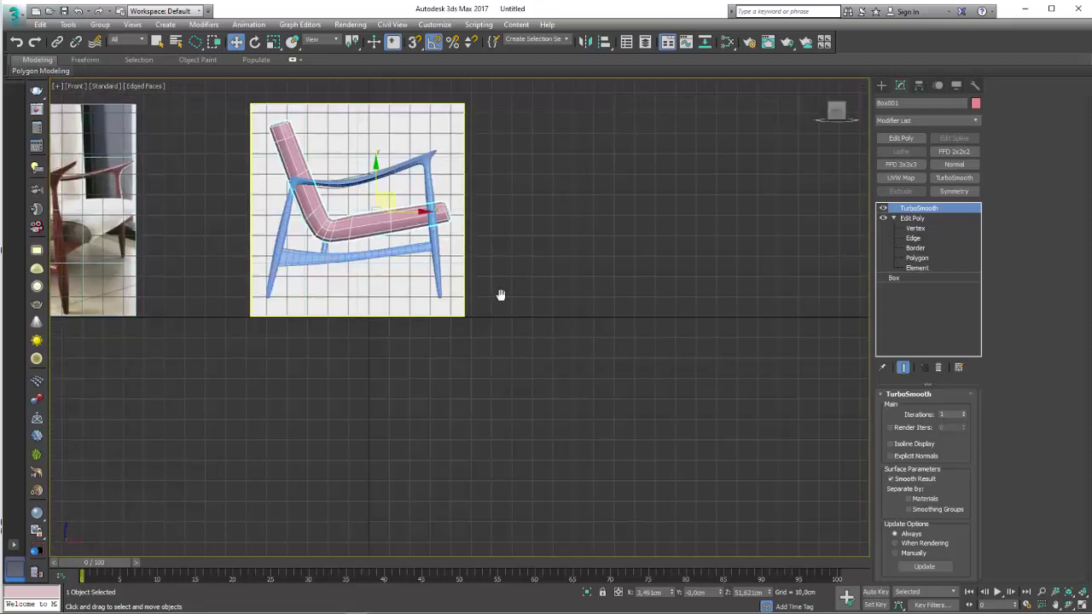
{"action": "mouse_move", "coordinate": [500, 296]}
{"action": "middle_mouse_down"}
{"action": "mouse_move", "coordinate": [713, 316]}
{"action": "mouse_move", "coordinate": [751, 341]}
{"action": "middle_mouse_up"}
{"action": "scroll", "coordinate": [712, 345], "scroll_direction": "up", "scroll_amount": 3}
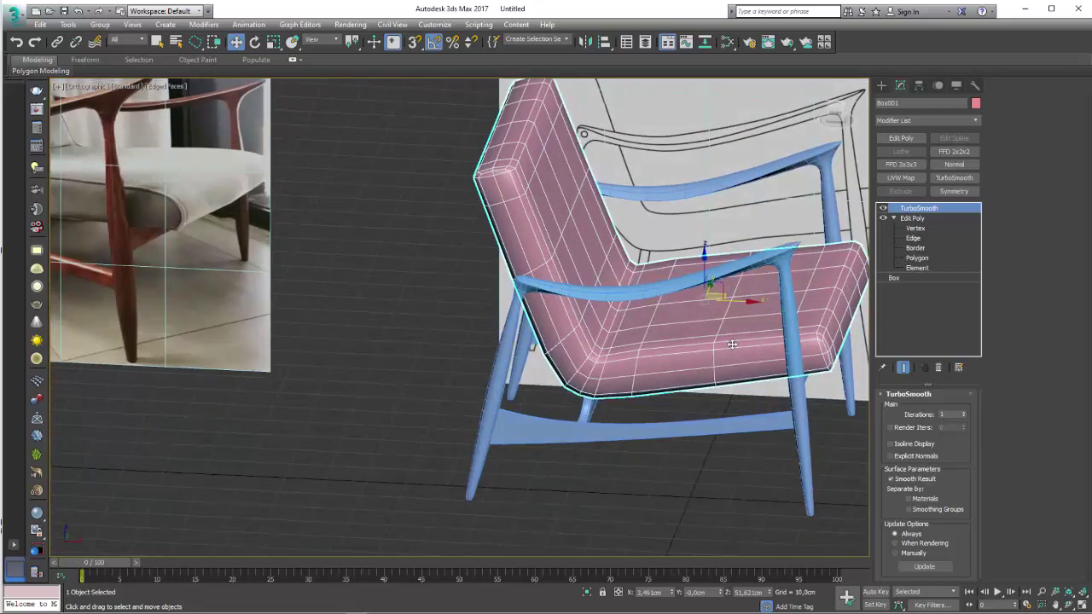
- Hide TurboSmooth in the viewport and enter Vertex mode under Edit Poly
{"action": "left_click", "coordinate": [883, 208]}
{"action": "middle_click_drag", "start_coordinate": [597, 316], "coordinate": [671, 310], "text": "alt"}
{"action": "scroll", "coordinate": [682, 333], "scroll_direction": "up", "scroll_amount": 5}
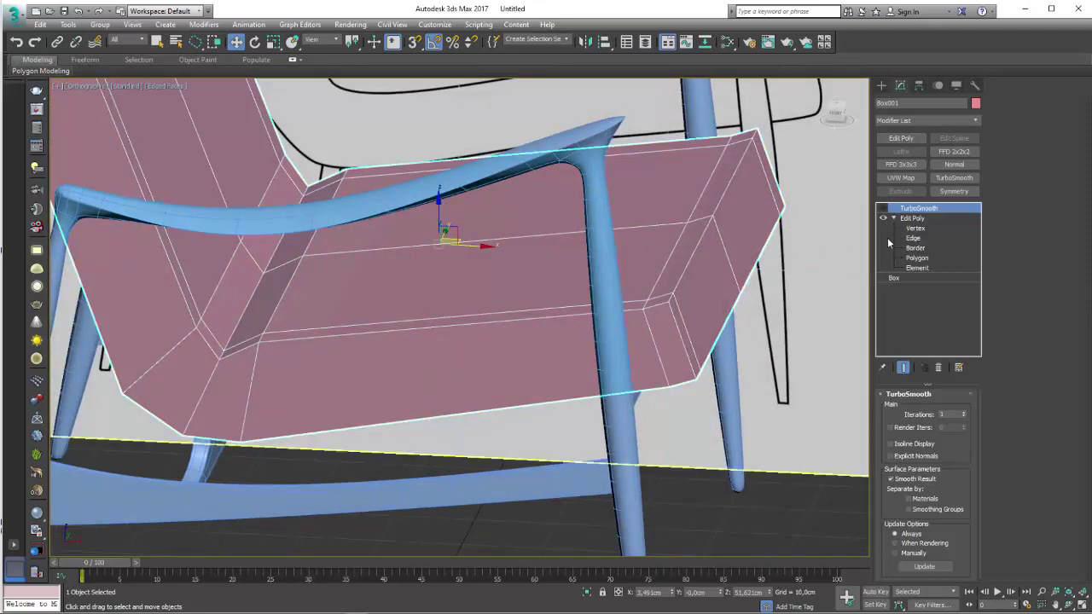
{"action": "left_click", "coordinate": [915, 229]}
- Nudge the selected seat-corner vertices into place in the Front view
{"action": "key", "text": "f"}
{"action": "scroll", "coordinate": [554, 227], "scroll_direction": "up", "scroll_amount": 5}
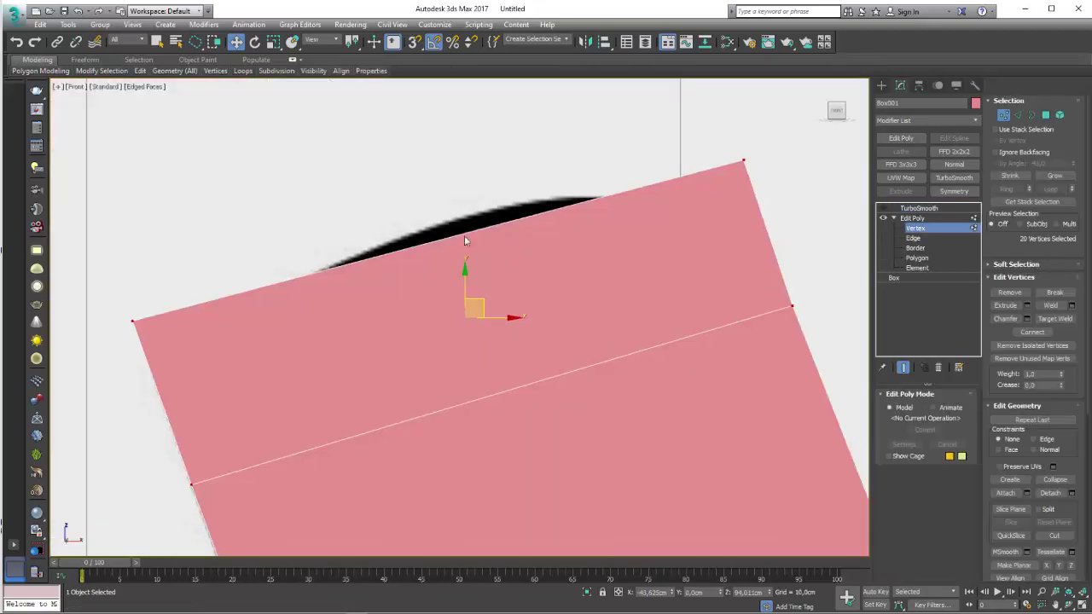
{"action": "scroll", "coordinate": [695, 330], "scroll_direction": "down", "scroll_amount": 3}
{"action": "middle_click_drag", "start_coordinate": [696, 331], "coordinate": [396, 226]}
{"action": "scroll", "coordinate": [617, 338], "scroll_direction": "up", "scroll_amount": 5}
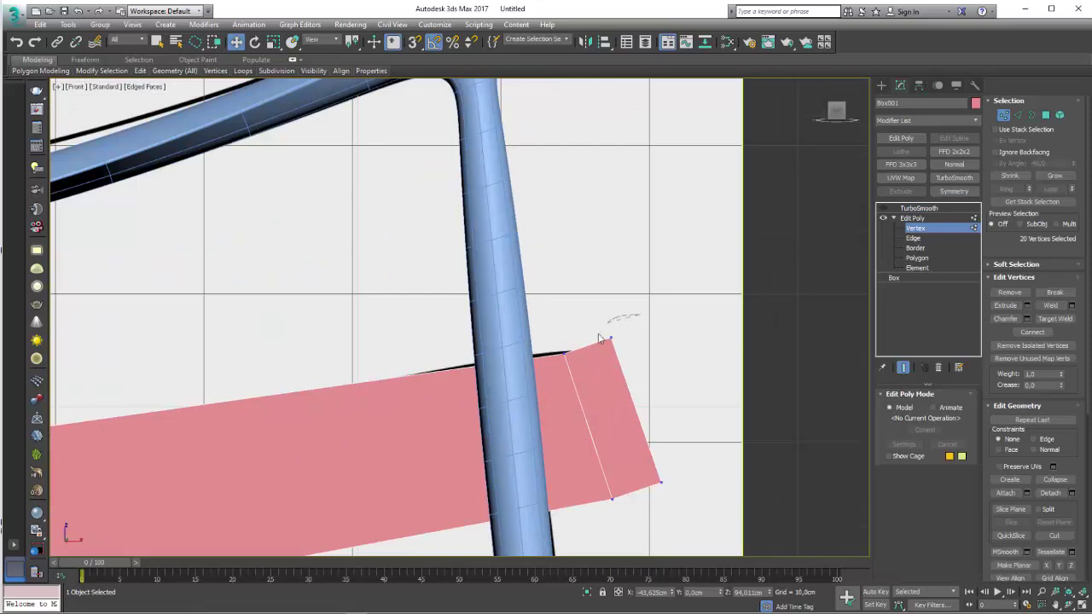
{"action": "left_click_drag", "start_coordinate": [627, 323], "coordinate": [637, 333]}
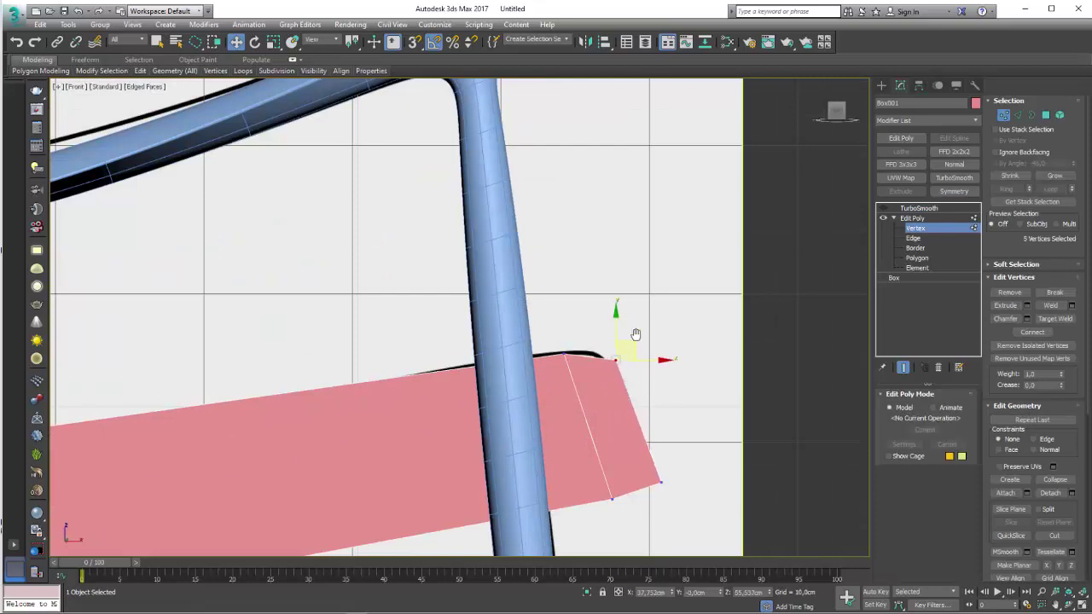
{"action": "middle_click_drag", "start_coordinate": [636, 333], "coordinate": [572, 350], "text": "alt"}
{"action": "scroll", "coordinate": [571, 350], "scroll_direction": "up", "scroll_amount": 2}
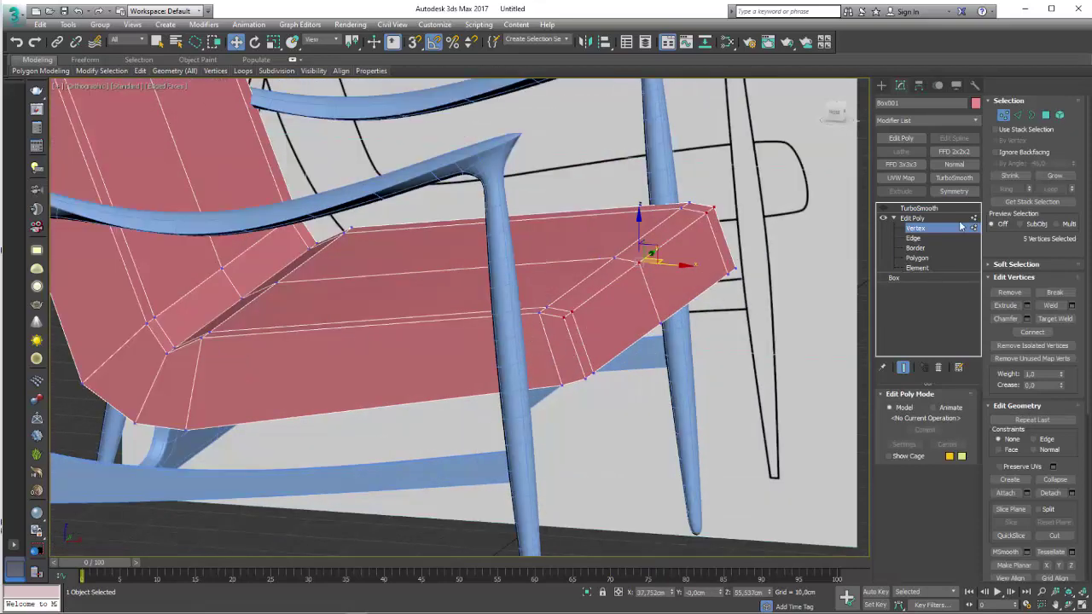
- Add a Swift Loop edge loop across the seat front
{"action": "left_click", "coordinate": [1018, 116]}
{"action": "left_click", "coordinate": [140, 70]}
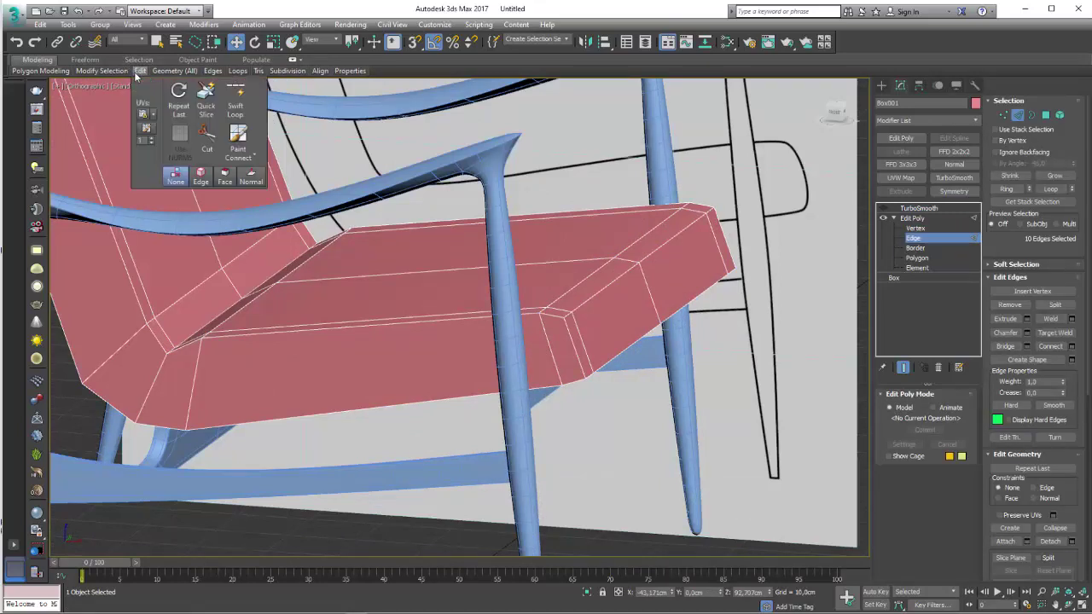
{"action": "left_click", "coordinate": [235, 98]}
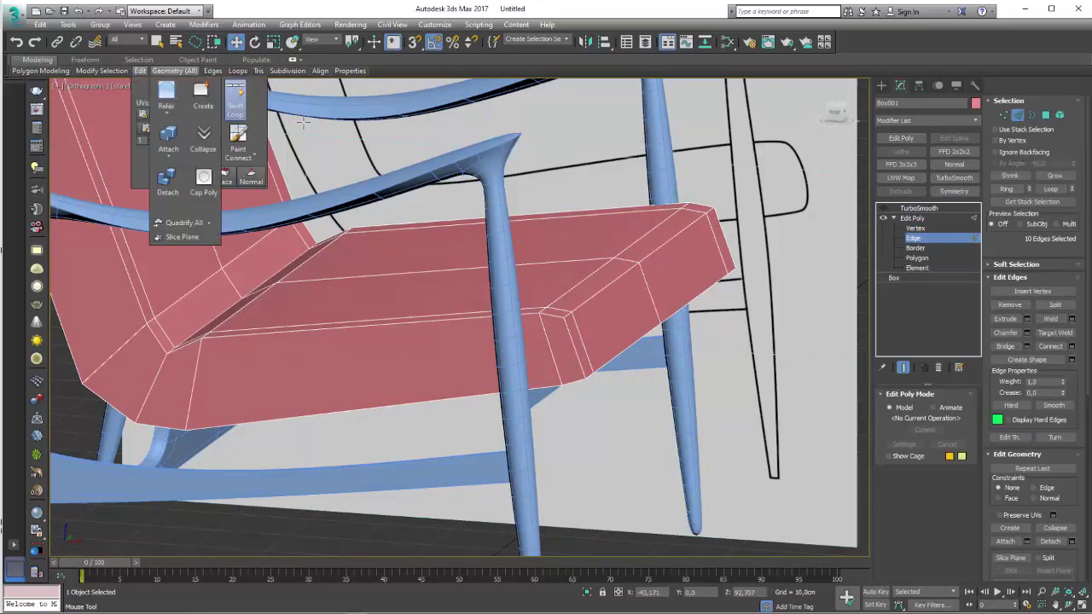
{"action": "left_click", "coordinate": [586, 370]}
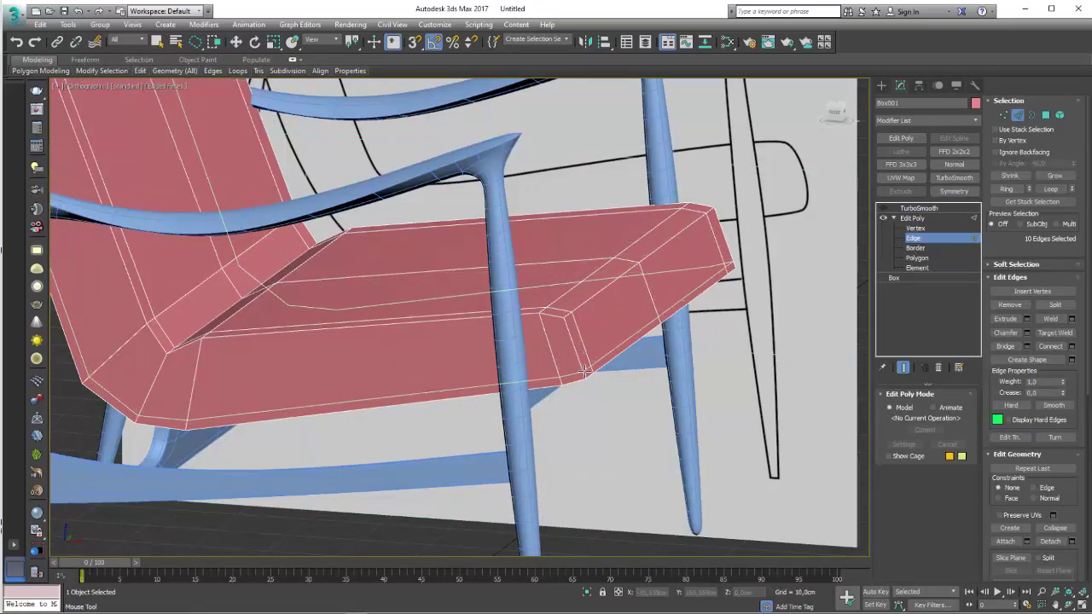
{"action": "key", "text": "w"}
- Inspect the smoothed seat, then return to the edges with TurboSmooth hidden
{"action": "left_click", "coordinate": [919, 208]}
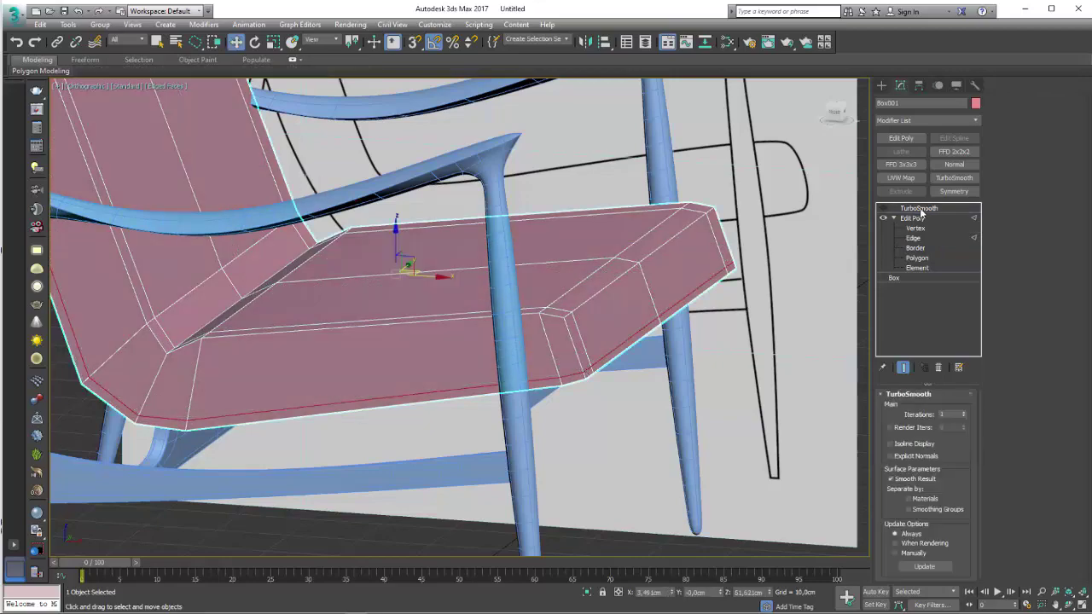
{"action": "mouse_move", "coordinate": [654, 297]}
{"action": "middle_mouse_down", "text": "alt"}
{"action": "mouse_move", "coordinate": [573, 278]}
{"action": "mouse_move", "coordinate": [575, 324]}
{"action": "mouse_move", "coordinate": [628, 313]}
{"action": "middle_mouse_up", "text": "alt"}
{"action": "middle_click_drag", "start_coordinate": [663, 311], "coordinate": [845, 281], "text": "alt"}
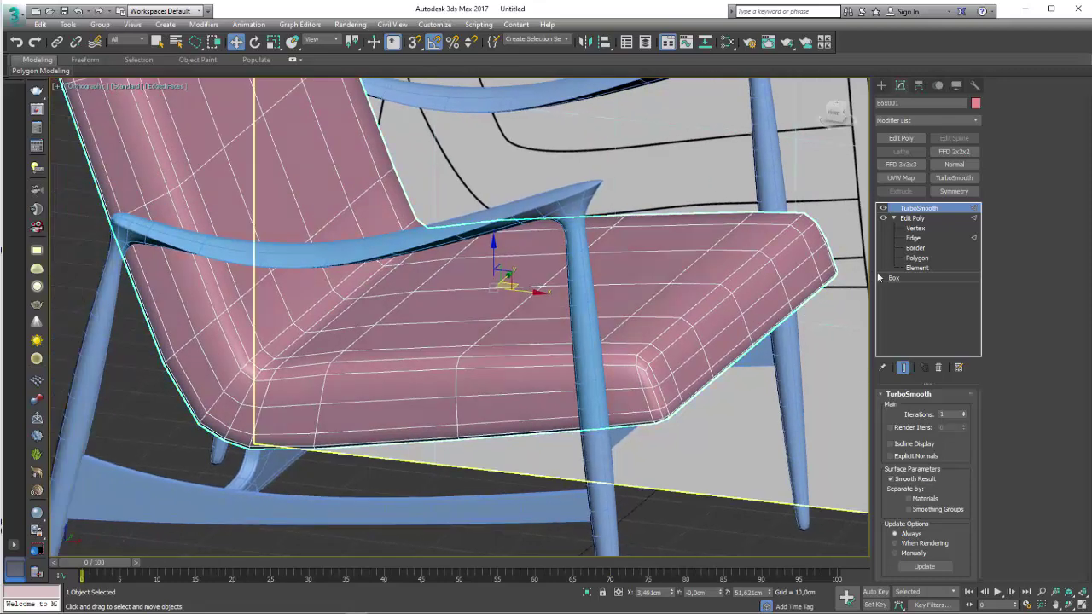
{"action": "left_click", "coordinate": [914, 238]}
{"action": "middle_click_drag", "start_coordinate": [750, 239], "coordinate": [781, 221], "text": "alt"}
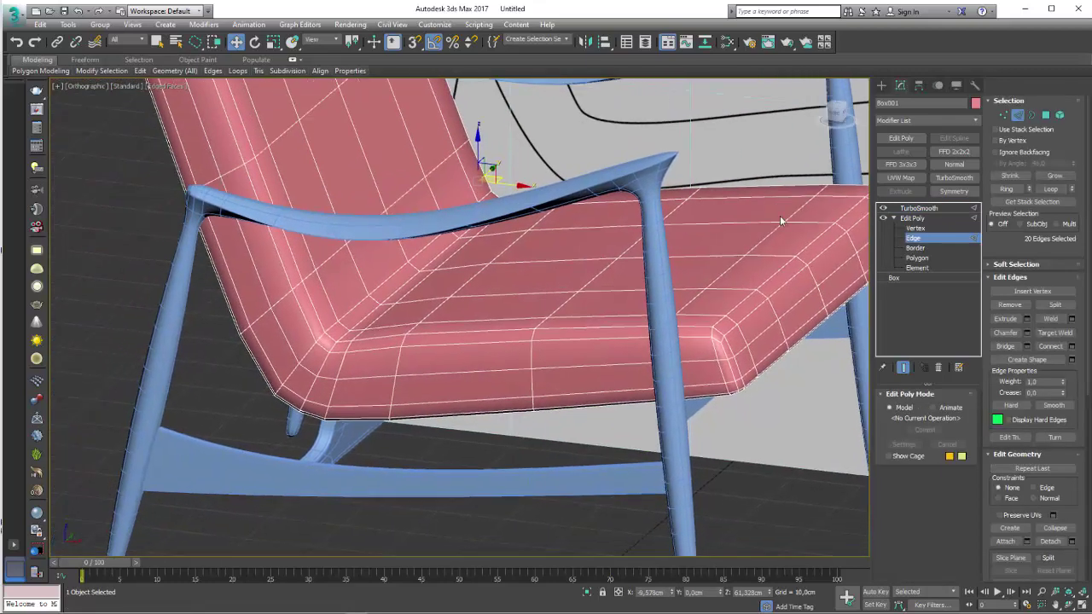
{"action": "left_click", "coordinate": [884, 208]}
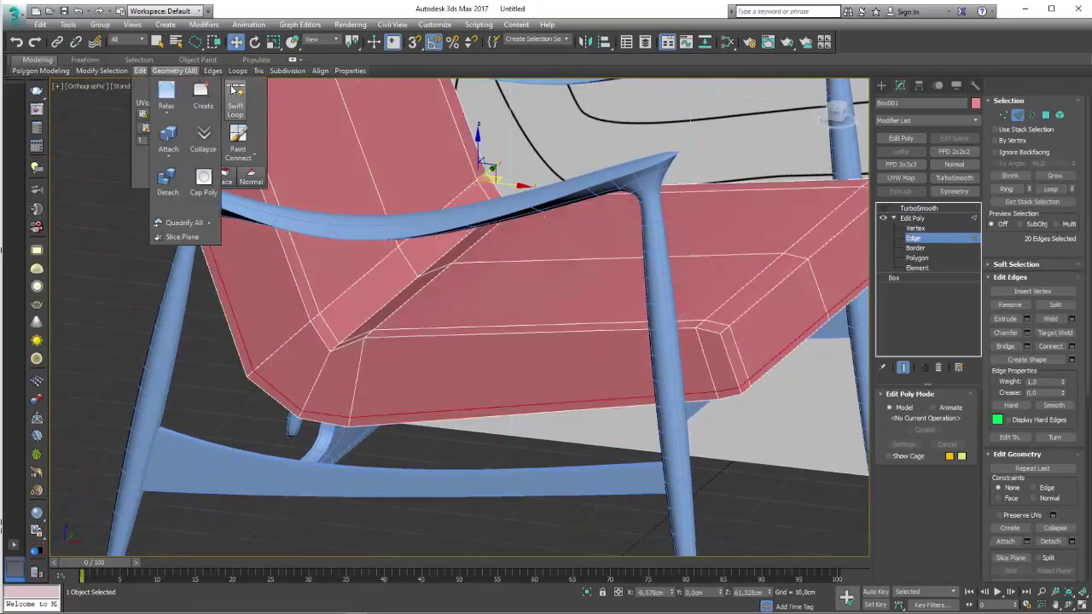
- Select the vertical edge loop at the seat crease and frame it in Front view
{"action": "middle_click_drag", "start_coordinate": [298, 282], "coordinate": [381, 331], "text": "alt"}
{"action": "scroll", "coordinate": [381, 331], "scroll_direction": "up", "scroll_amount": 3}
{"action": "double_click", "coordinate": [448, 341]}
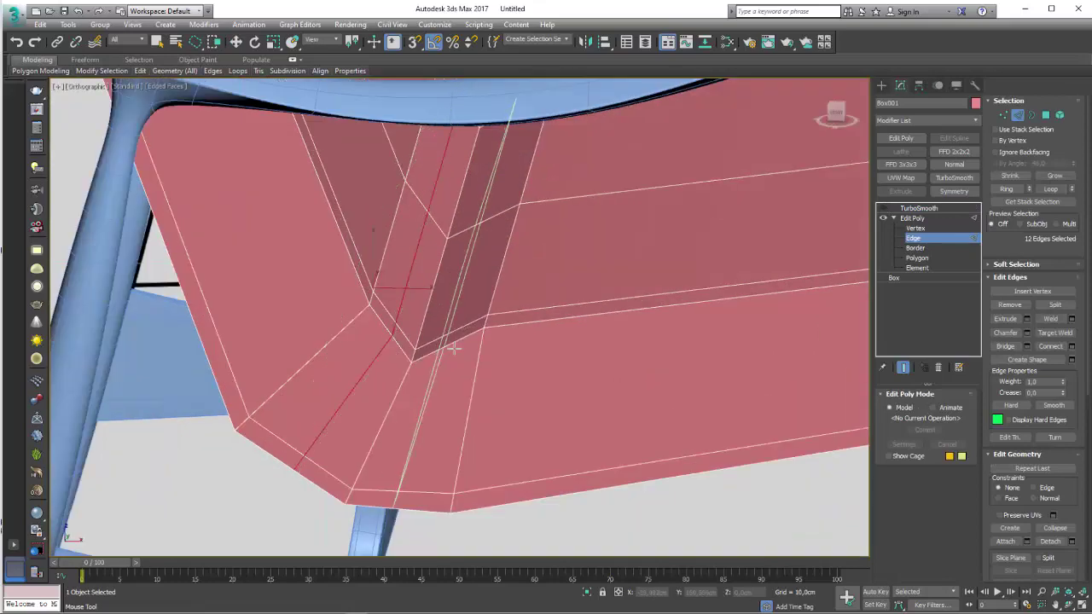
{"action": "key", "text": "w"}
{"action": "key", "text": "f"}
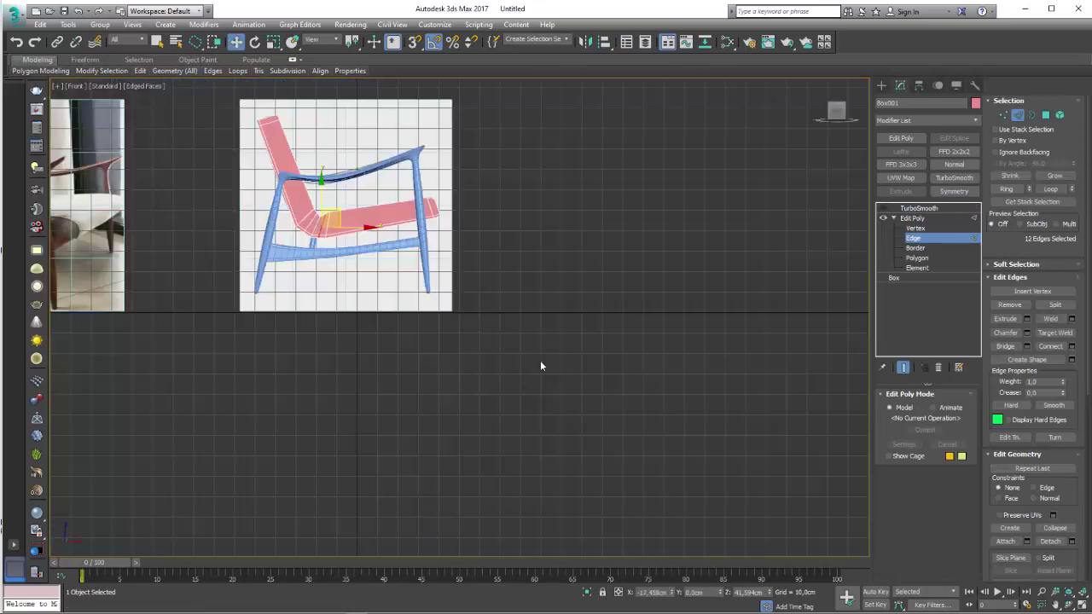
{"action": "key", "text": "z"}
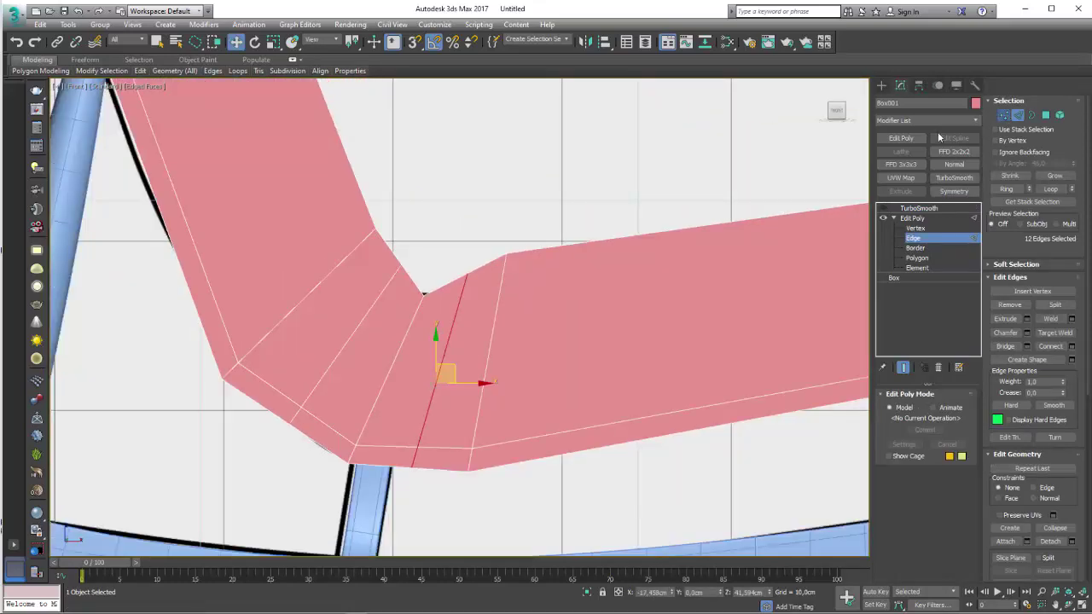
- Raise the crease corner vertices to open the notch, then return to TurboSmooth
{"action": "key", "text": "1"}
{"action": "left_click", "coordinate": [401, 264]}
{"action": "left_click_drag", "start_coordinate": [406, 261], "coordinate": [426, 234]}
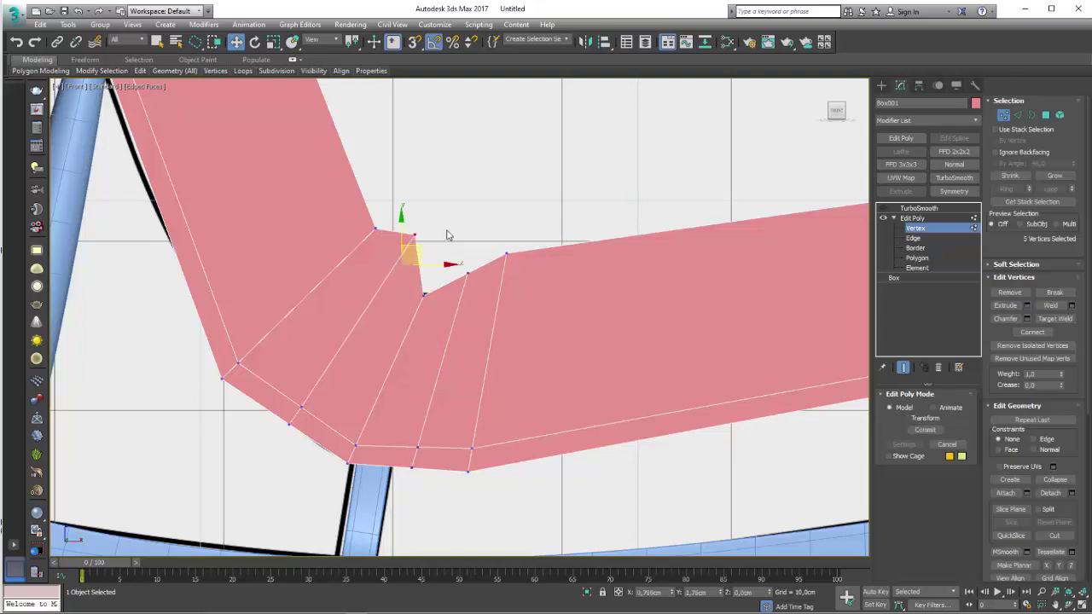
{"action": "left_click_drag", "start_coordinate": [478, 257], "coordinate": [471, 235]}
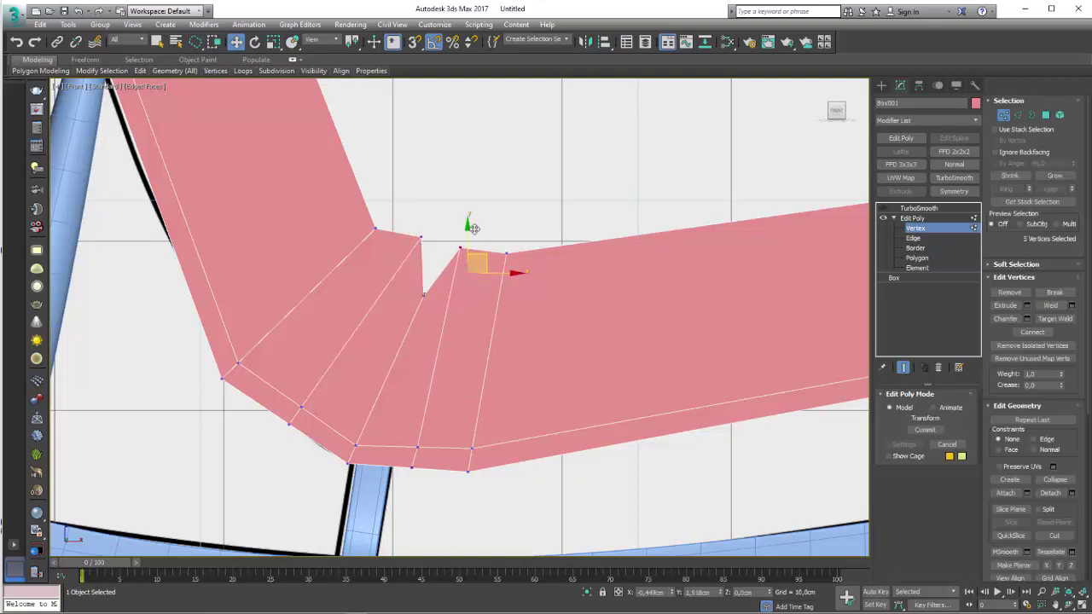
{"action": "left_click", "coordinate": [912, 218]}
{"action": "left_click", "coordinate": [918, 209]}
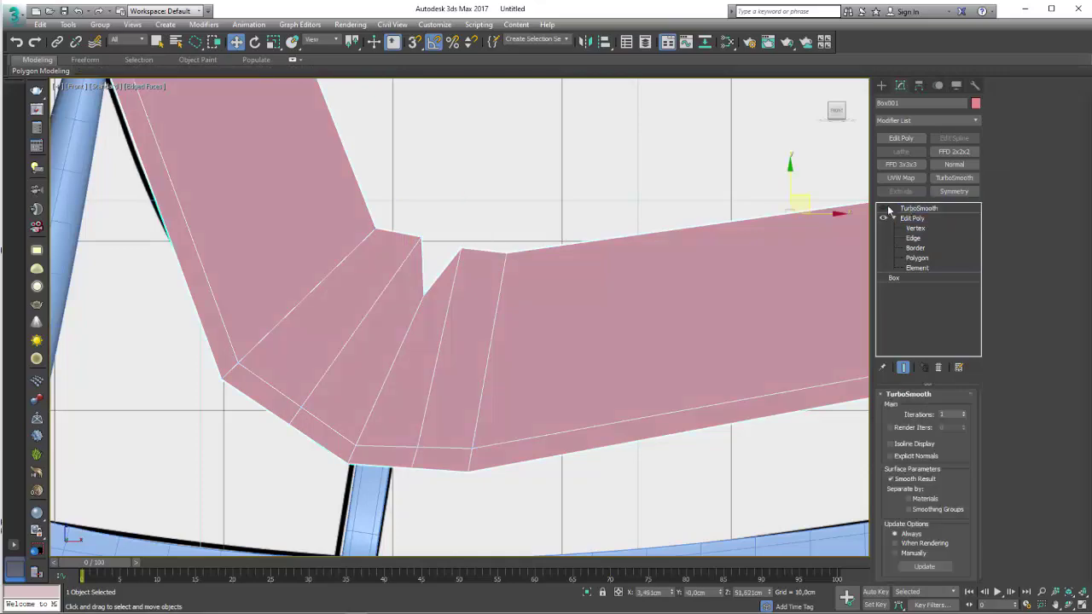
{"action": "left_click", "coordinate": [883, 208]}
{"action": "scroll", "coordinate": [529, 309], "scroll_direction": "up", "scroll_amount": 5}
{"action": "scroll", "coordinate": [529, 308], "scroll_direction": "down", "scroll_amount": 5}
{"action": "scroll", "coordinate": [535, 314], "scroll_direction": "down", "scroll_amount": 3}
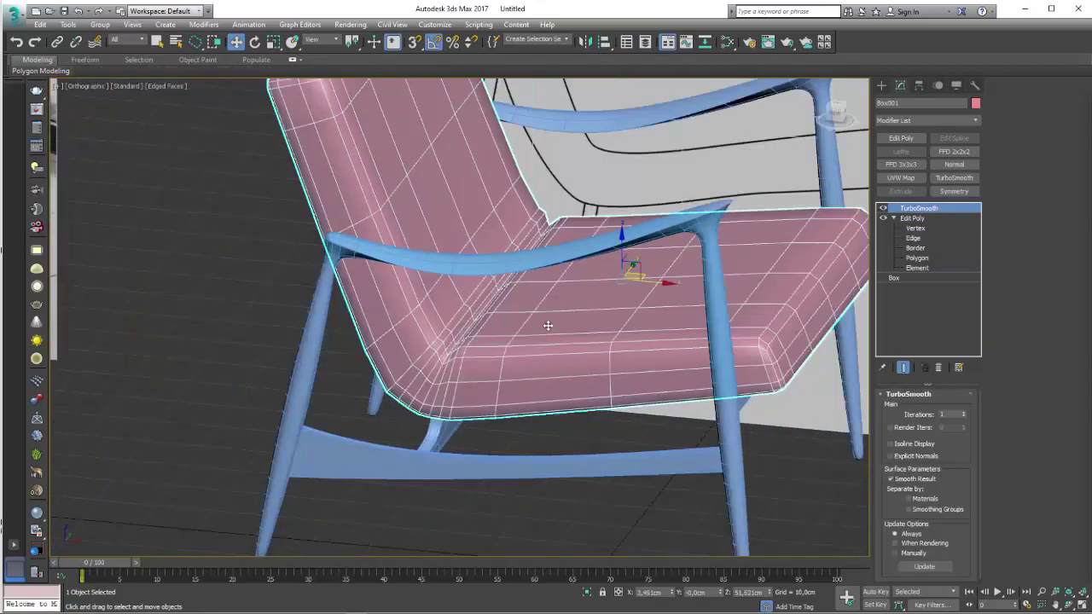
{"action": "middle_click_drag", "start_coordinate": [548, 324], "coordinate": [723, 306], "text": "alt"}
{"action": "left_click", "coordinate": [964, 412]}
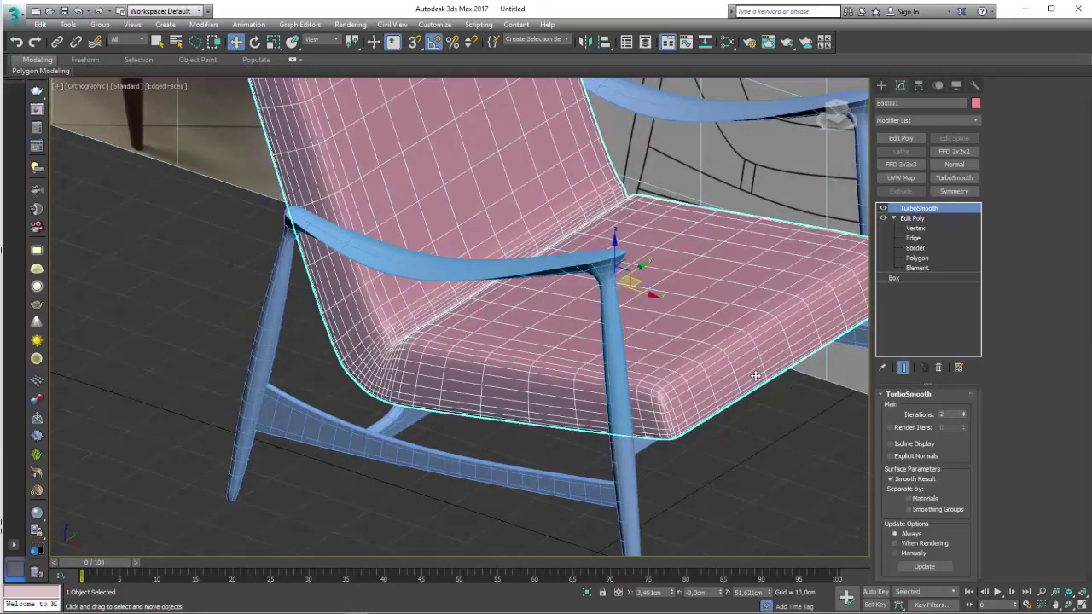
{"action": "mouse_move", "coordinate": [754, 375]}
{"action": "middle_mouse_down", "text": "alt"}
{"action": "mouse_move", "coordinate": [716, 403]}
{"action": "mouse_move", "coordinate": [714, 439]}
{"action": "middle_mouse_up", "text": "alt"}
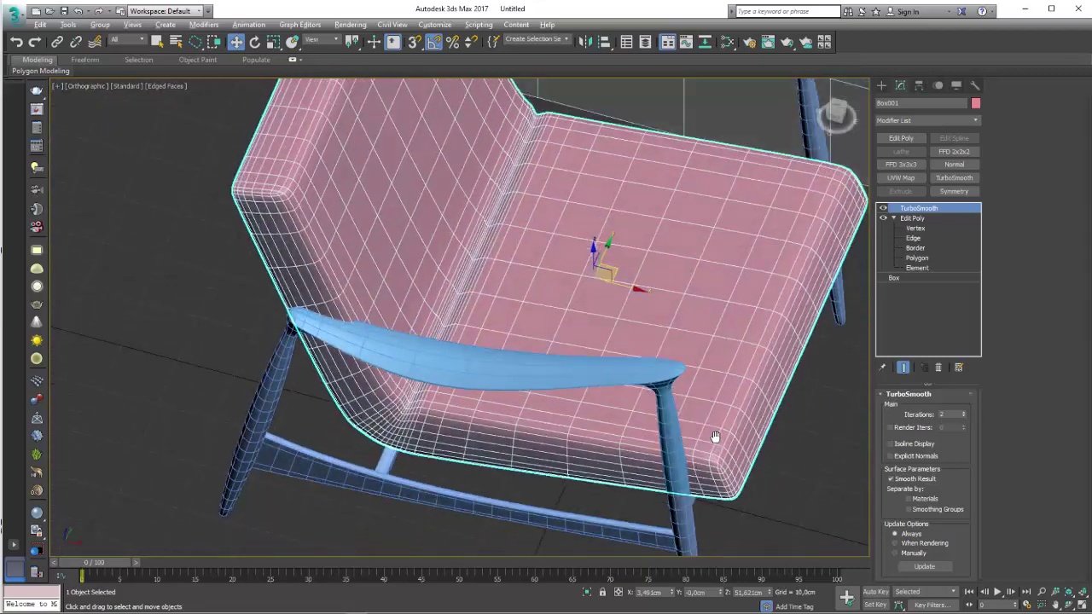
{"action": "scroll", "coordinate": [651, 398], "scroll_direction": "down", "scroll_amount": 5}
{"action": "scroll", "coordinate": [515, 344], "scroll_direction": "up", "scroll_amount": 3}
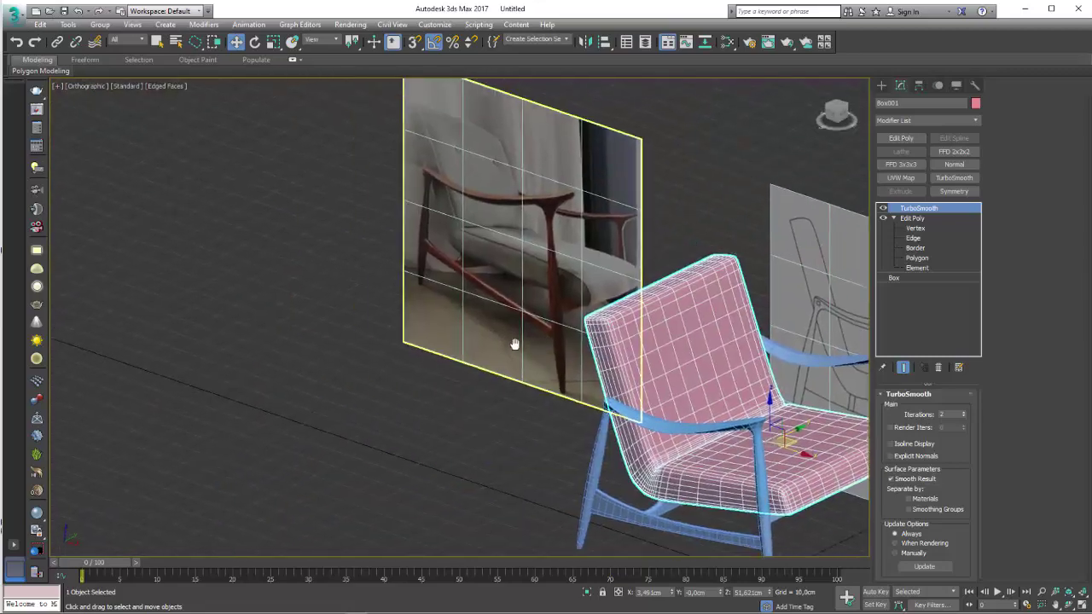
{"action": "scroll", "coordinate": [514, 344], "scroll_direction": "up", "scroll_amount": 3}
{"action": "scroll", "coordinate": [453, 233], "scroll_direction": "up", "scroll_amount": 3}
{"action": "scroll", "coordinate": [376, 303], "scroll_direction": "down", "scroll_amount": 2}
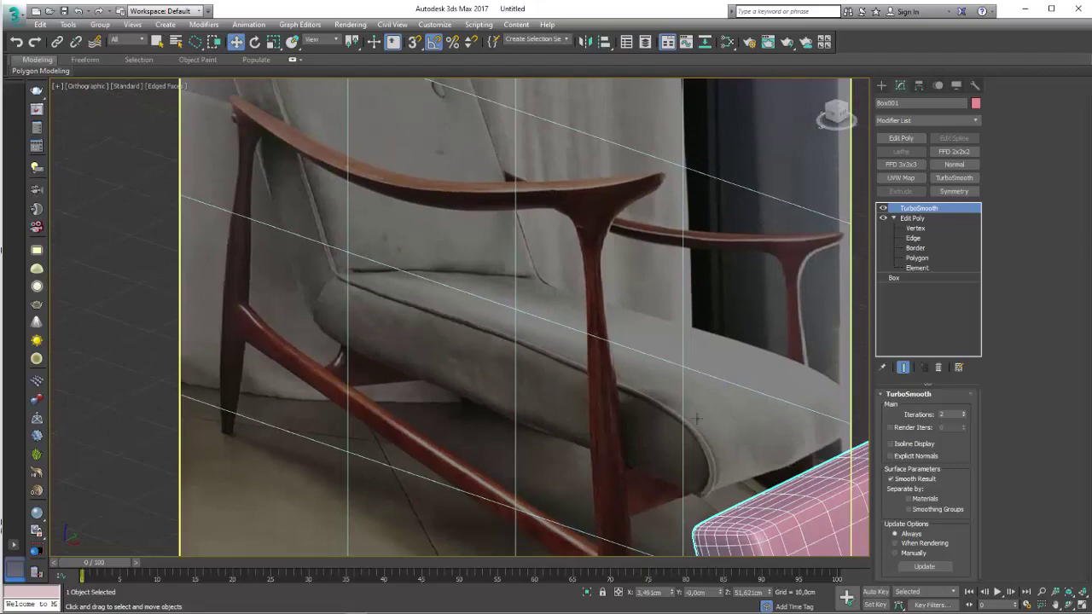
{"action": "mouse_move", "coordinate": [698, 418]}
{"action": "middle_mouse_down", "text": "alt"}
{"action": "mouse_move", "coordinate": [707, 318]}
{"action": "mouse_move", "coordinate": [725, 307]}
{"action": "middle_mouse_up", "text": "alt"}
{"action": "scroll", "coordinate": [707, 318], "scroll_direction": "down", "scroll_amount": 2}
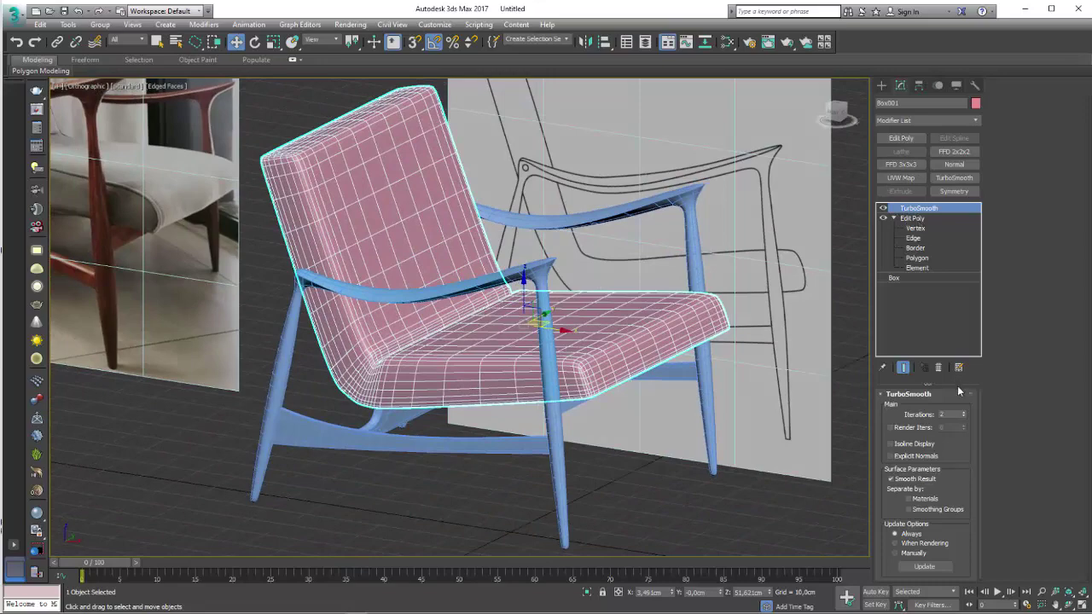
{"action": "left_click", "coordinate": [964, 418]}
{"action": "mouse_move", "coordinate": [621, 367]}
{"action": "middle_mouse_down", "text": "alt"}
{"action": "mouse_move", "coordinate": [526, 410]}
{"action": "mouse_move", "coordinate": [571, 386]}
{"action": "mouse_move", "coordinate": [560, 385]}
{"action": "middle_mouse_up", "text": "alt"}
{"action": "scroll", "coordinate": [534, 404], "scroll_direction": "up", "scroll_amount": 2}
{"action": "middle_click_drag", "start_coordinate": [579, 435], "coordinate": [589, 431], "text": "alt"}
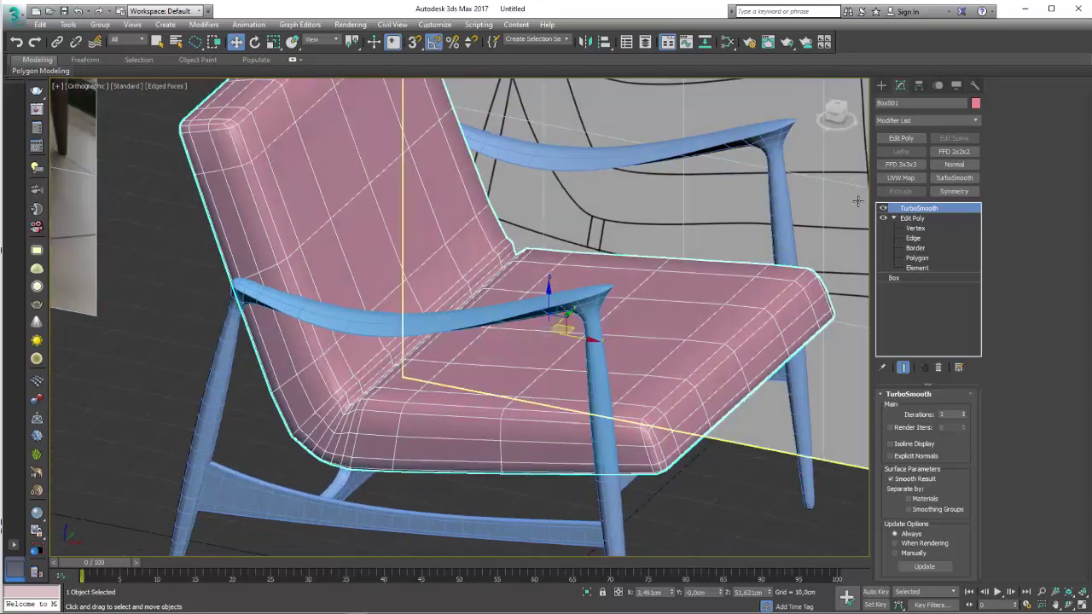
- Add a new Edit Poly modifier above TurboSmooth and select the seat edge loop
{"action": "left_click", "coordinate": [902, 138]}
{"action": "left_click", "coordinate": [1018, 115]}
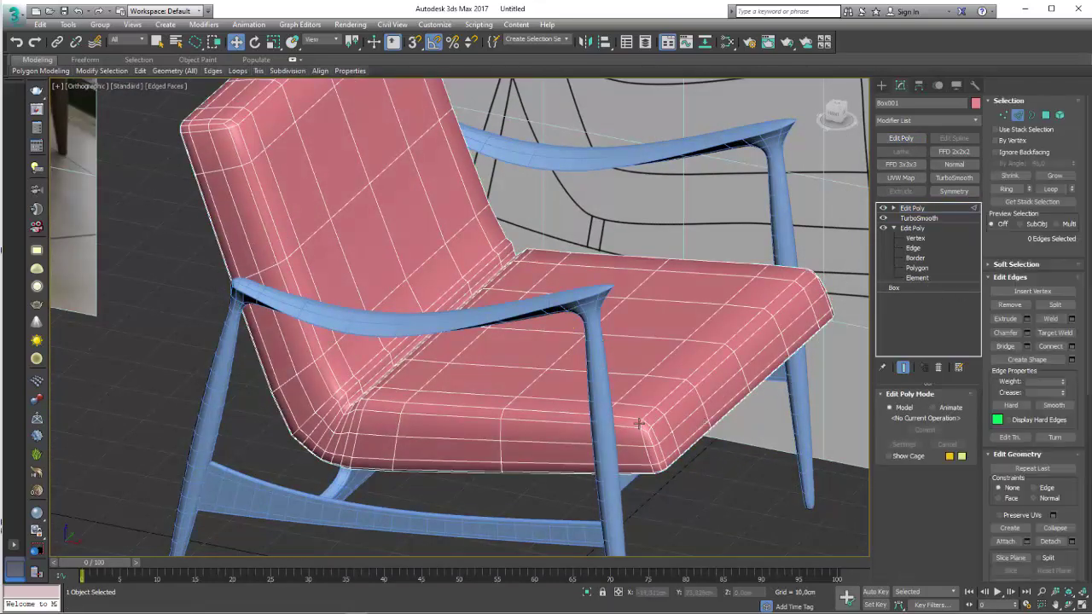
{"action": "scroll", "coordinate": [667, 429], "scroll_direction": "up", "scroll_amount": 5}
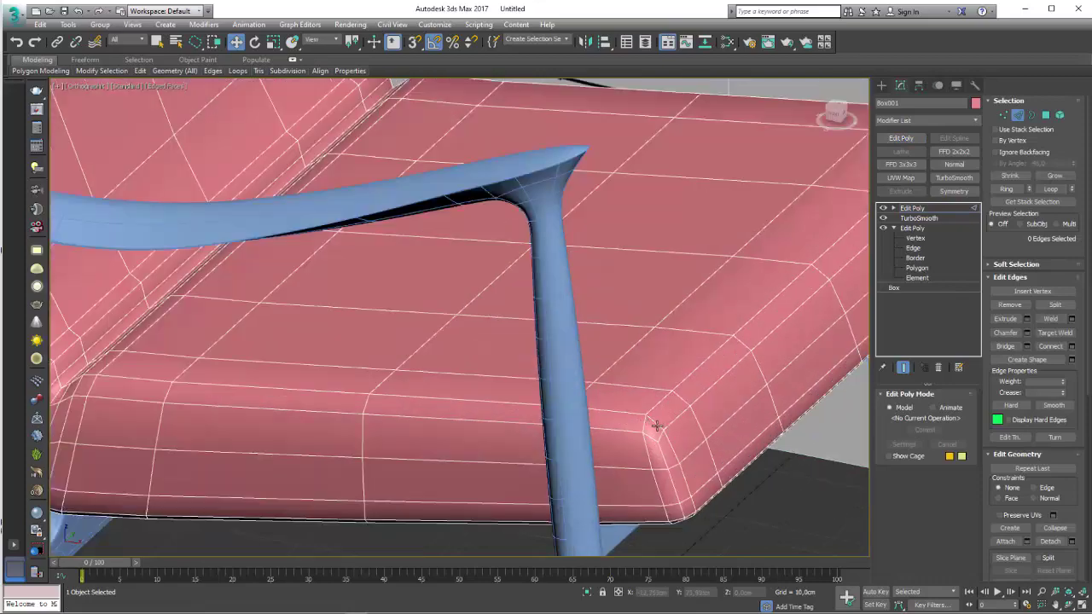
{"action": "double_click", "coordinate": [656, 425]}
{"action": "scroll", "coordinate": [640, 422], "scroll_direction": "down", "scroll_amount": 4}
{"action": "mouse_move", "coordinate": [619, 419]}
{"action": "middle_mouse_down", "text": "alt"}
{"action": "mouse_move", "coordinate": [348, 334]}
{"action": "mouse_move", "coordinate": [508, 310]}
{"action": "mouse_move", "coordinate": [464, 295]}
{"action": "middle_mouse_up", "text": "alt"}
- Orbit and zoom around the chair to inspect the backrest, armrests and legs
{"action": "scroll", "coordinate": [400, 220], "scroll_direction": "up", "scroll_amount": 2}
{"action": "scroll", "coordinate": [398, 204], "scroll_direction": "down", "scroll_amount": 4}
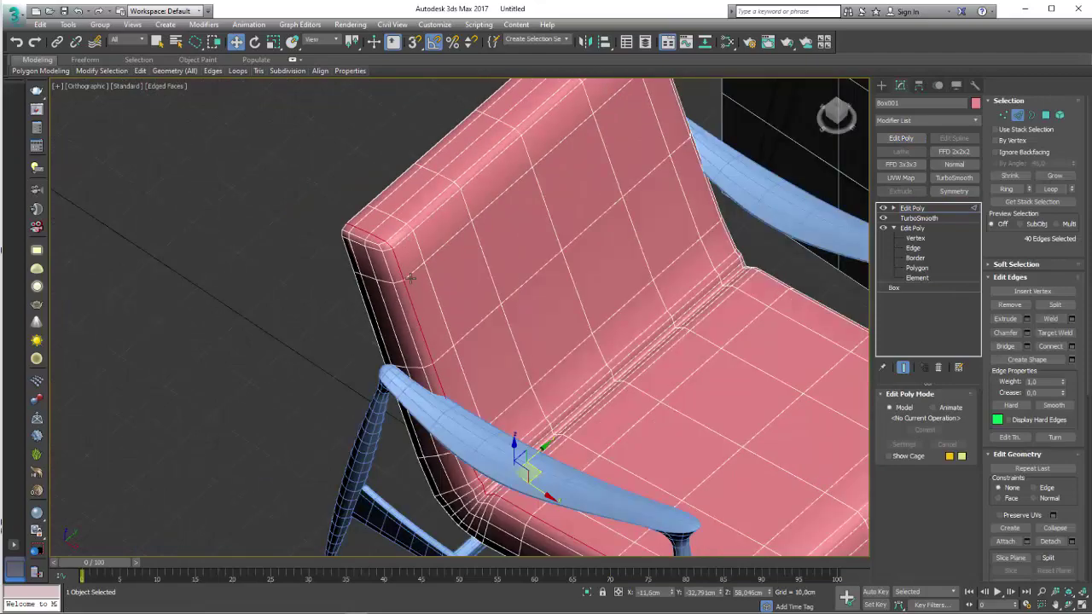
{"action": "scroll", "coordinate": [398, 205], "scroll_direction": "down", "scroll_amount": 3}
{"action": "middle_click_drag", "start_coordinate": [398, 205], "coordinate": [482, 185], "text": "alt"}
{"action": "scroll", "coordinate": [358, 256], "scroll_direction": "up", "scroll_amount": 1}
{"action": "scroll", "coordinate": [322, 260], "scroll_direction": "up", "scroll_amount": 4}
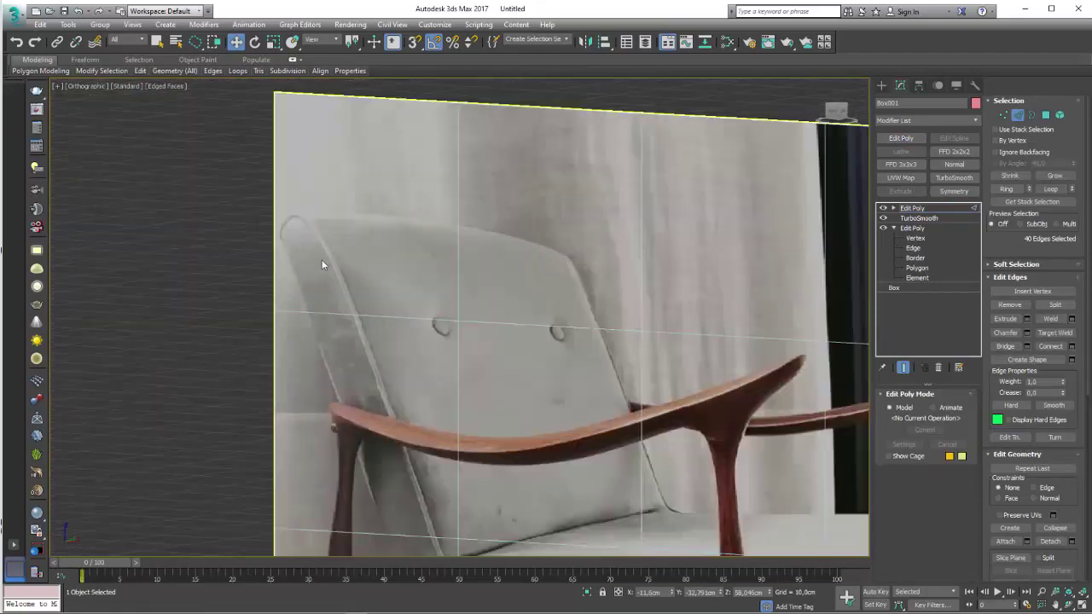
{"action": "scroll", "coordinate": [294, 212], "scroll_direction": "up", "scroll_amount": 2}
{"action": "scroll", "coordinate": [294, 212], "scroll_direction": "up", "scroll_amount": 2}
{"action": "scroll", "coordinate": [360, 262], "scroll_direction": "down", "scroll_amount": 6}
{"action": "middle_click_drag", "start_coordinate": [360, 262], "coordinate": [443, 282], "text": "alt"}
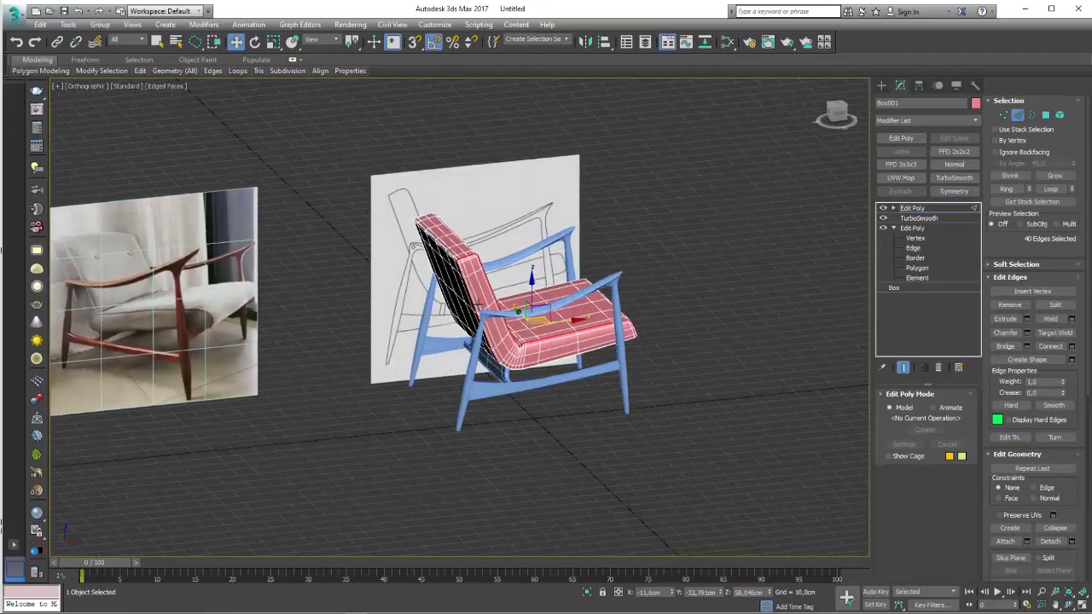
{"action": "scroll", "coordinate": [509, 292], "scroll_direction": "up", "scroll_amount": 5}
{"action": "scroll", "coordinate": [510, 292], "scroll_direction": "up", "scroll_amount": 2}
{"action": "mouse_move", "coordinate": [509, 293]}
{"action": "middle_mouse_down", "text": "alt"}
{"action": "mouse_move", "coordinate": [548, 288]}
{"action": "mouse_move", "coordinate": [656, 348]}
{"action": "mouse_move", "coordinate": [551, 360]}
{"action": "middle_mouse_up", "text": "alt"}
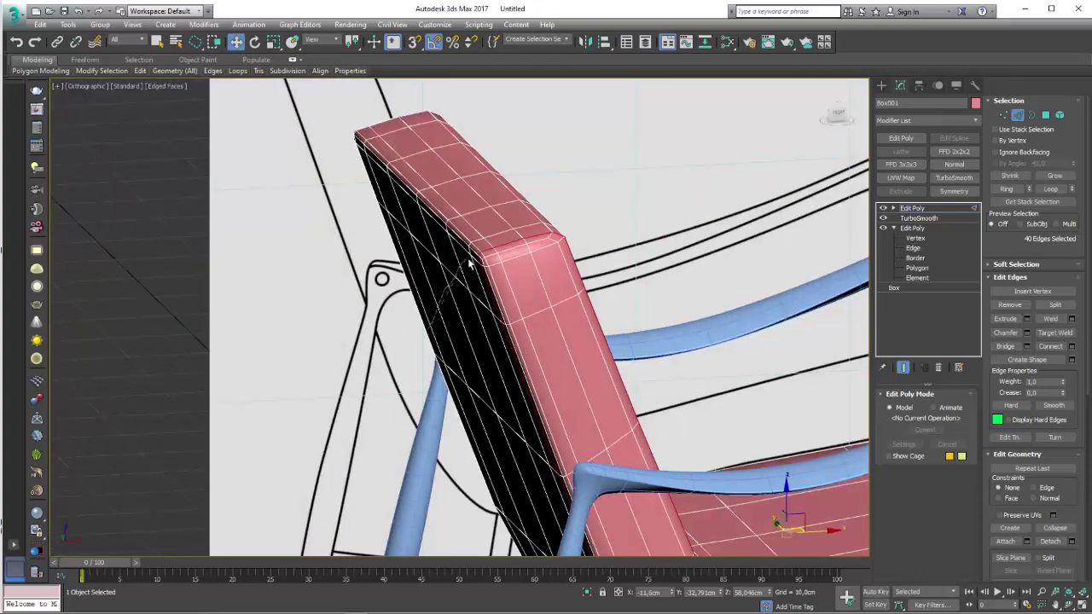
{"action": "scroll", "coordinate": [491, 291], "scroll_direction": "down", "scroll_amount": 3}
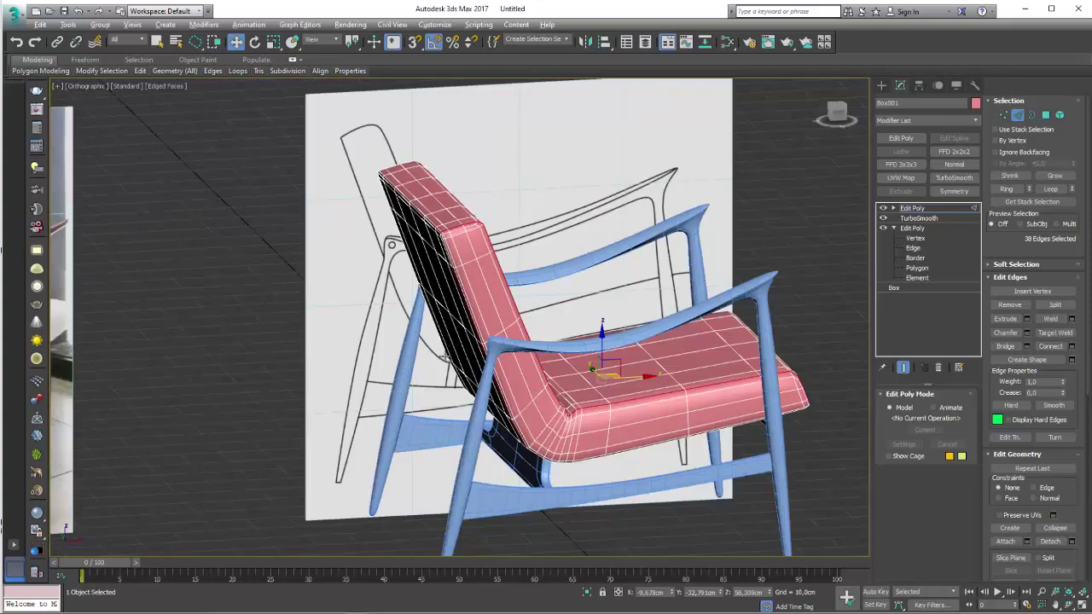
{"action": "scroll", "coordinate": [465, 291], "scroll_direction": "down", "scroll_amount": 2}
{"action": "mouse_move", "coordinate": [513, 472]}
{"action": "middle_mouse_down", "text": "alt"}
{"action": "mouse_move", "coordinate": [500, 487]}
{"action": "mouse_move", "coordinate": [529, 418]}
{"action": "middle_mouse_up", "text": "alt"}
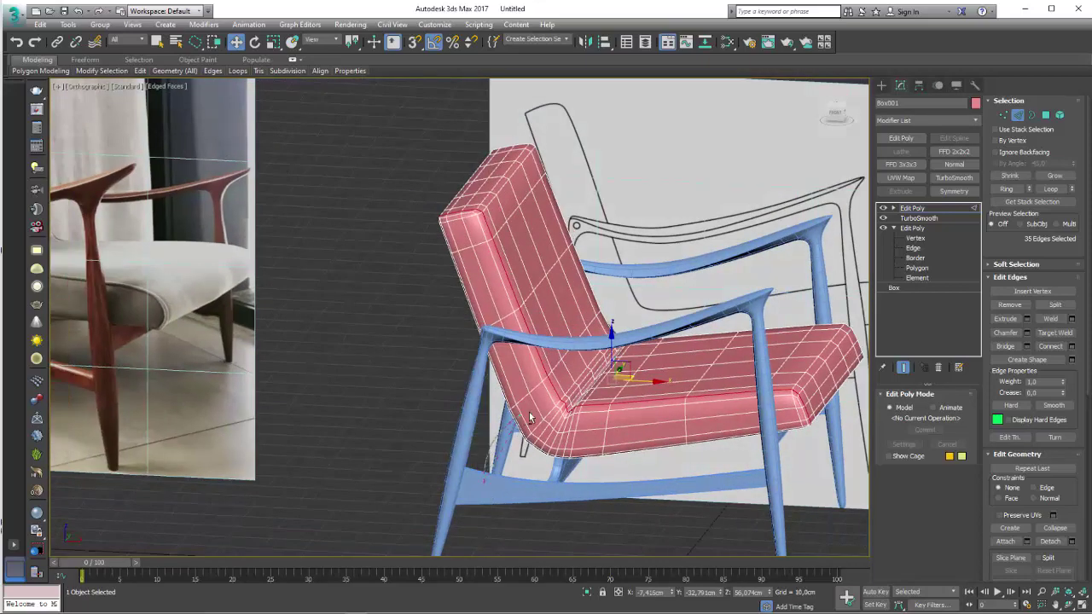
{"action": "middle_click_drag", "start_coordinate": [807, 433], "coordinate": [738, 443], "text": "alt"}
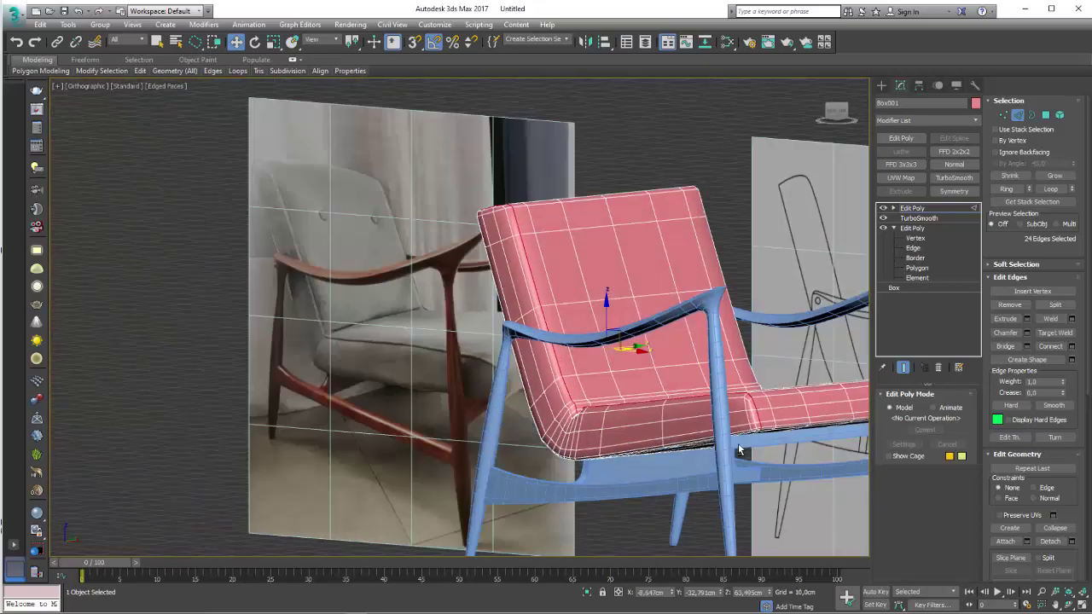
{"action": "scroll", "coordinate": [738, 443], "scroll_direction": "up", "scroll_amount": 2}
{"action": "scroll", "coordinate": [751, 375], "scroll_direction": "up", "scroll_amount": 2}
{"action": "scroll", "coordinate": [765, 306], "scroll_direction": "up", "scroll_amount": 2}
{"action": "scroll", "coordinate": [765, 305], "scroll_direction": "up", "scroll_amount": 2}
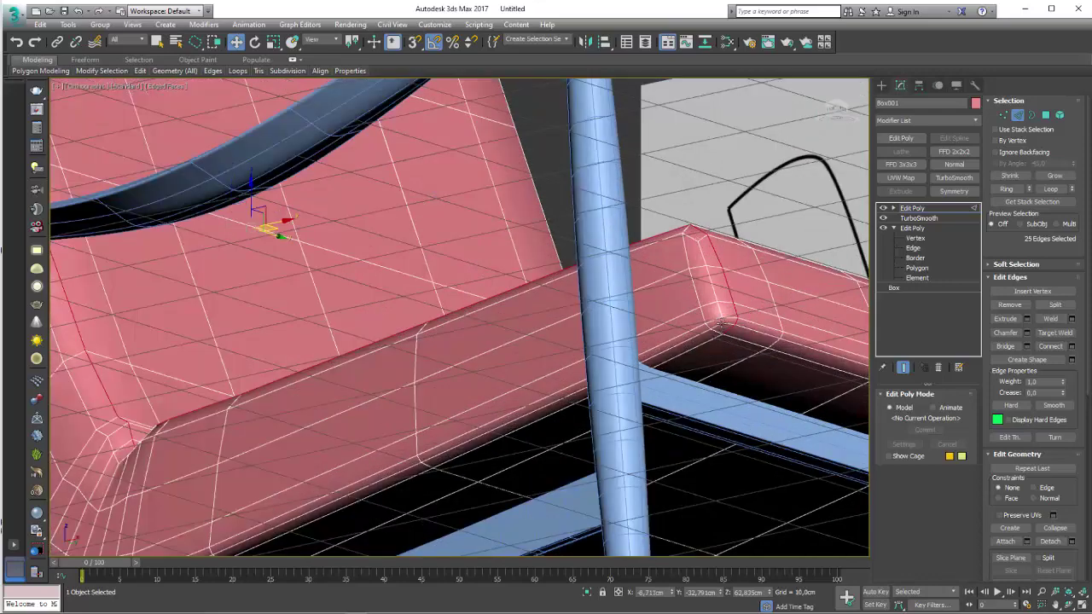
{"action": "scroll", "coordinate": [721, 323], "scroll_direction": "down", "scroll_amount": 5}
{"action": "scroll", "coordinate": [678, 325], "scroll_direction": "up", "scroll_amount": 3}
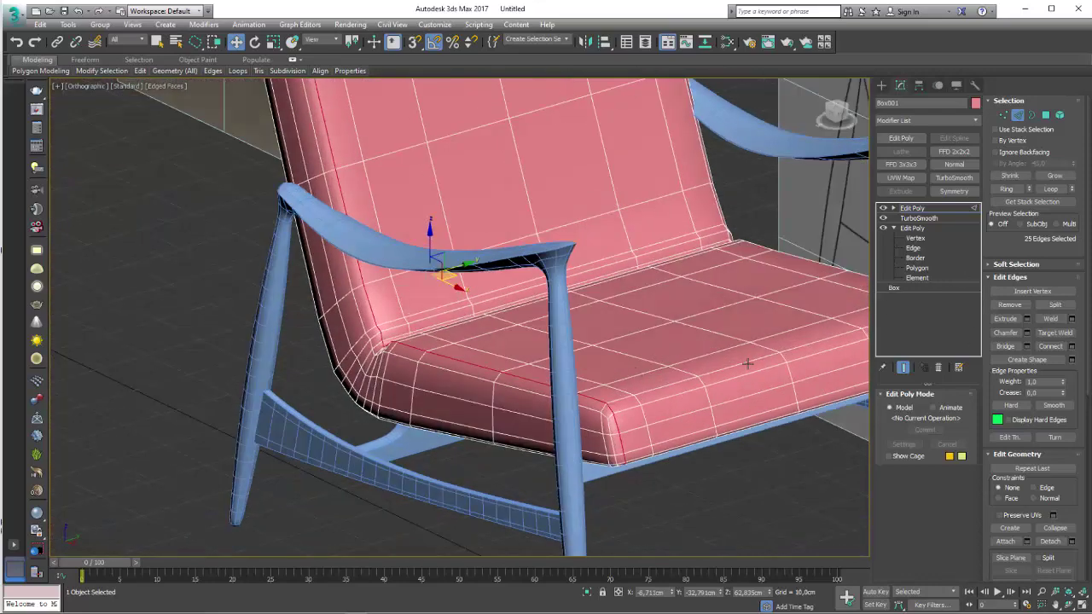
{"action": "middle_click_drag", "start_coordinate": [746, 363], "coordinate": [651, 419], "text": "alt"}
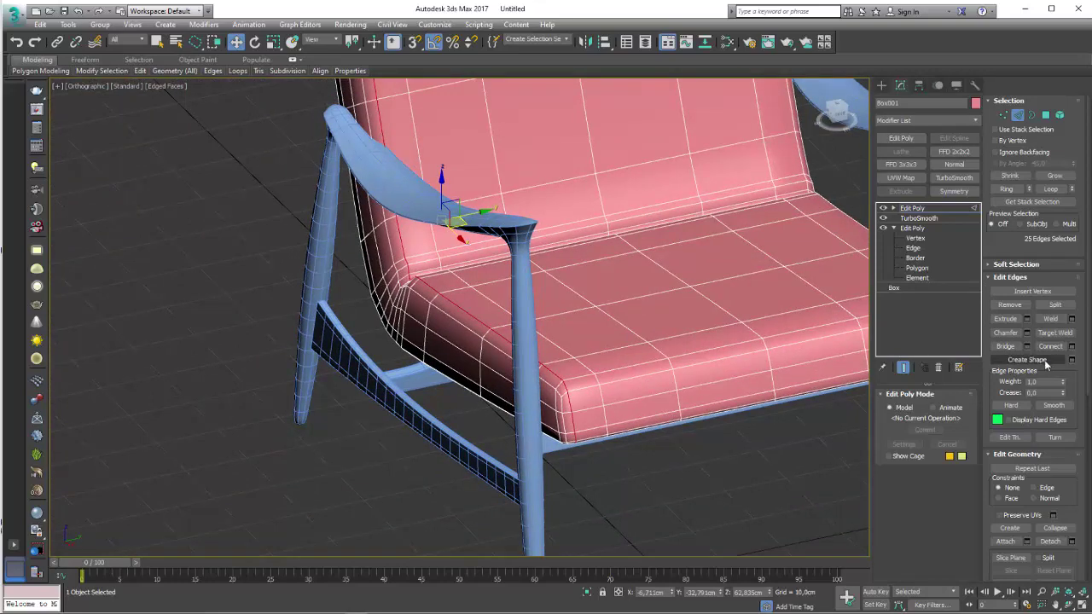
- Disable the top Edit Poly, set TurboSmooth Iterations to 2, then re-enable Edit Poly
{"action": "left_click", "coordinate": [913, 209]}
{"action": "middle_click_drag", "start_coordinate": [750, 307], "coordinate": [719, 319], "text": "alt"}
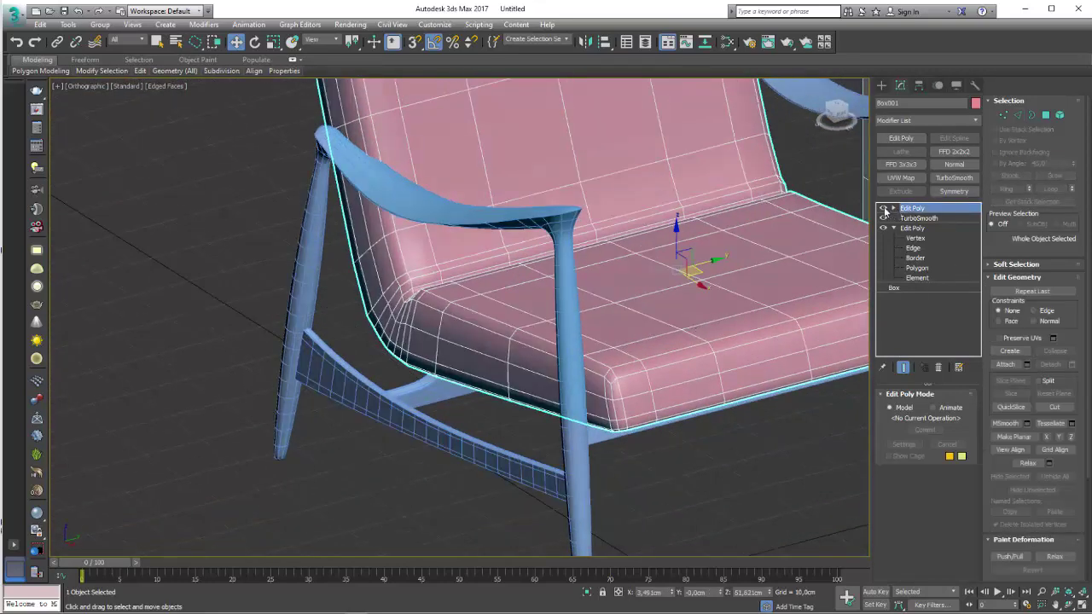
{"action": "left_click", "coordinate": [883, 208]}
{"action": "left_click", "coordinate": [918, 218]}
{"action": "left_click", "coordinate": [965, 414]}
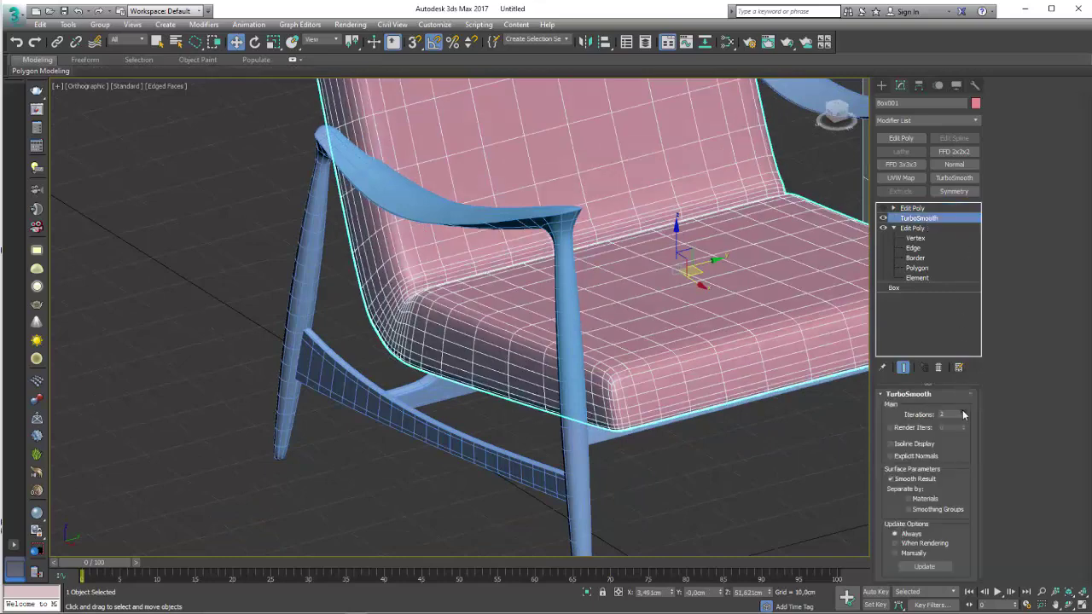
{"action": "left_click", "coordinate": [914, 208]}
{"action": "left_click", "coordinate": [883, 209]}
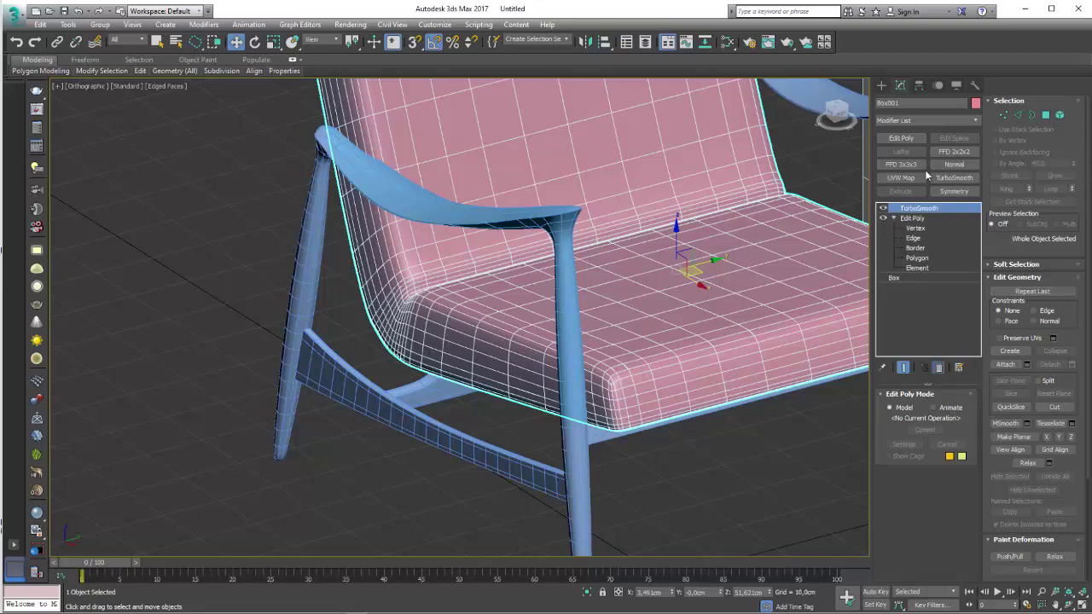
- Select the cushion's seat-front, corner and back edge loops in Edge mode
{"action": "left_click", "coordinate": [1017, 114]}
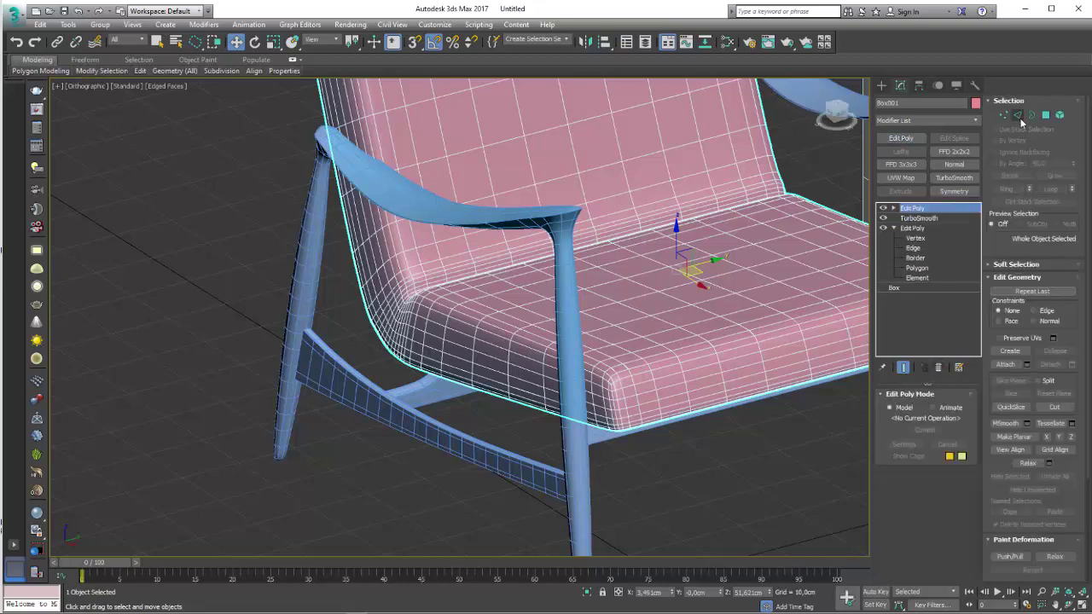
{"action": "scroll", "coordinate": [646, 375], "scroll_direction": "up", "scroll_amount": 5}
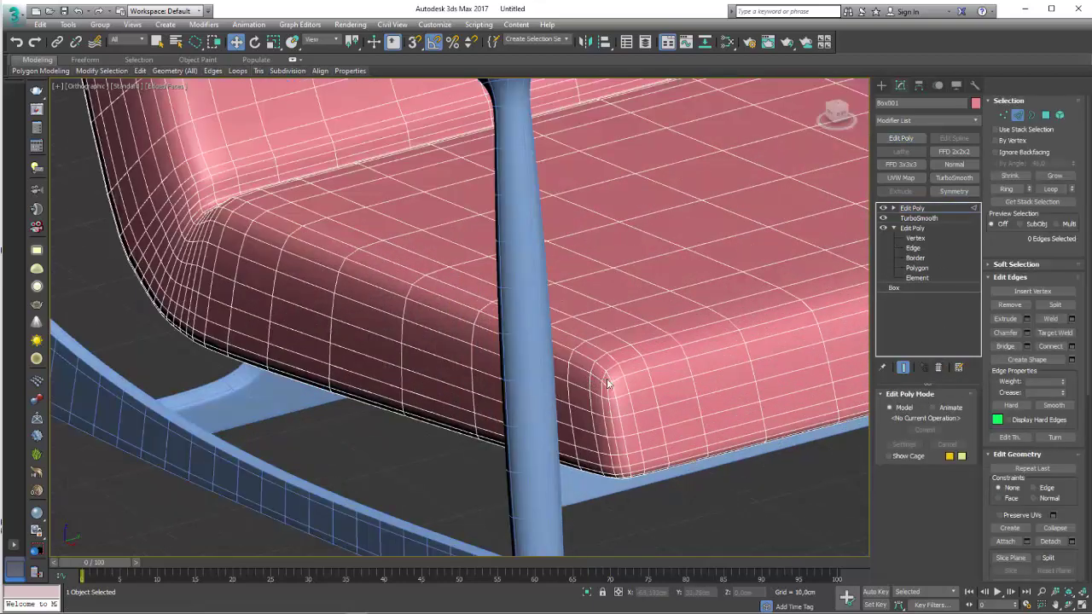
{"action": "double_click", "coordinate": [607, 383]}
{"action": "middle_click_drag", "start_coordinate": [608, 383], "coordinate": [509, 393], "text": "alt"}
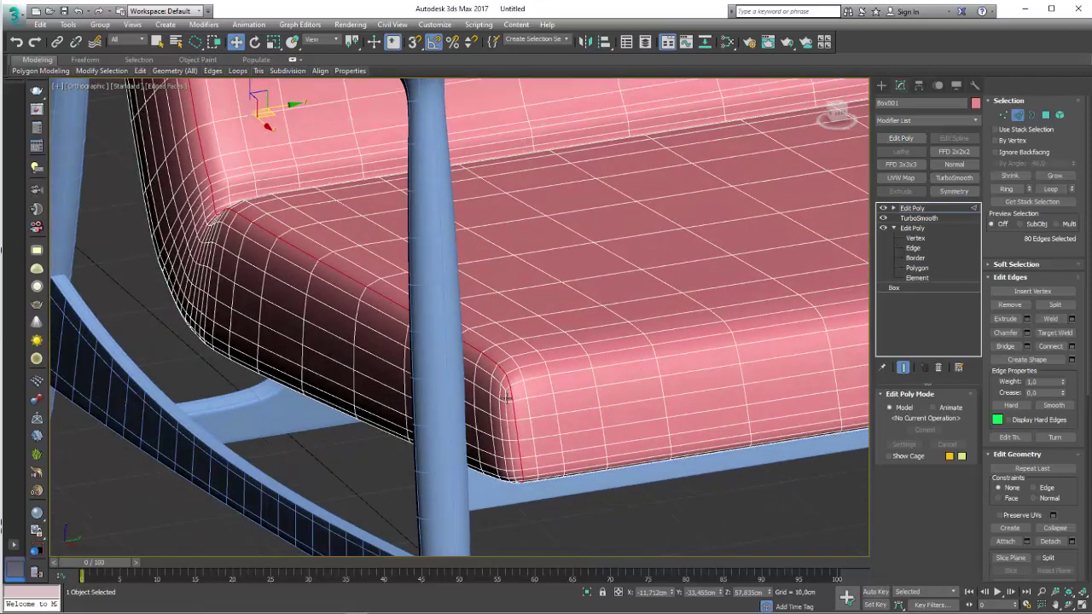
{"action": "double_click", "coordinate": [504, 389]}
{"action": "double_click", "coordinate": [497, 382]}
{"action": "mouse_move", "coordinate": [464, 350]}
{"action": "middle_mouse_down", "text": "alt"}
{"action": "mouse_move", "coordinate": [264, 256]}
{"action": "mouse_move", "coordinate": [537, 373]}
{"action": "mouse_move", "coordinate": [475, 347]}
{"action": "middle_mouse_up", "text": "alt"}
{"action": "scroll", "coordinate": [385, 230], "scroll_direction": "up", "scroll_amount": 5}
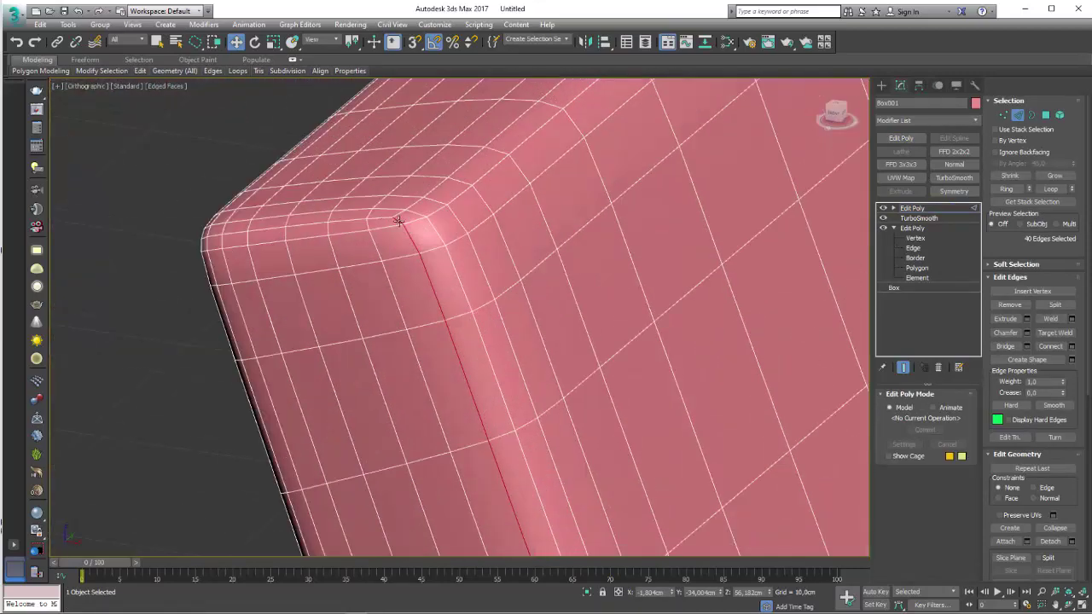
{"action": "scroll", "coordinate": [351, 231], "scroll_direction": "down", "scroll_amount": 5}
{"action": "scroll", "coordinate": [377, 261], "scroll_direction": "up", "scroll_amount": 3}
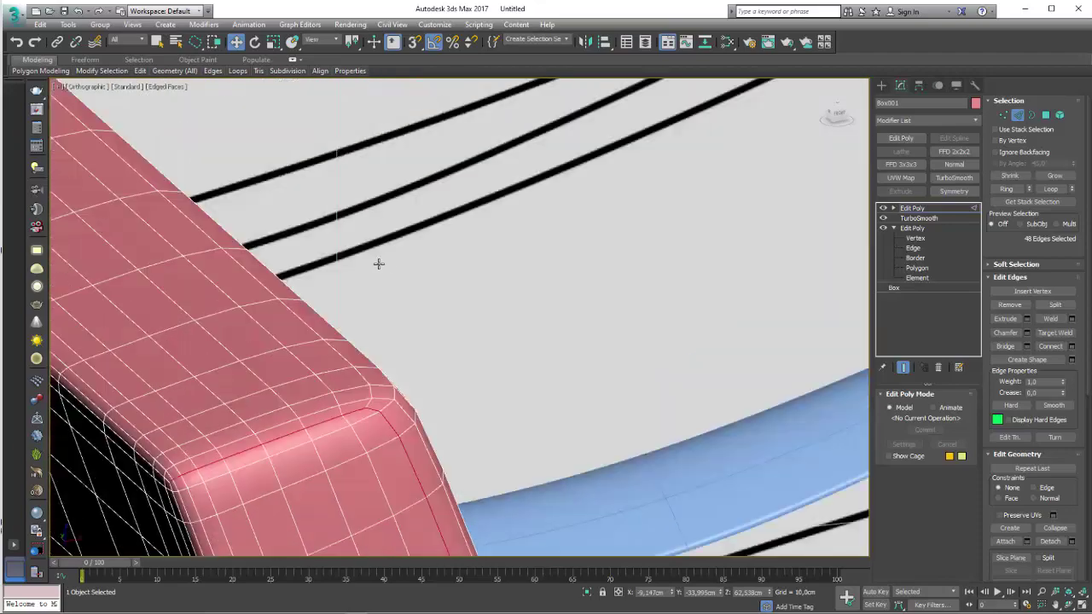
{"action": "scroll", "coordinate": [585, 371], "scroll_direction": "down", "scroll_amount": 3}
{"action": "middle_click_drag", "start_coordinate": [585, 370], "coordinate": [575, 325]}
{"action": "scroll", "coordinate": [575, 325], "scroll_direction": "down", "scroll_amount": 4}
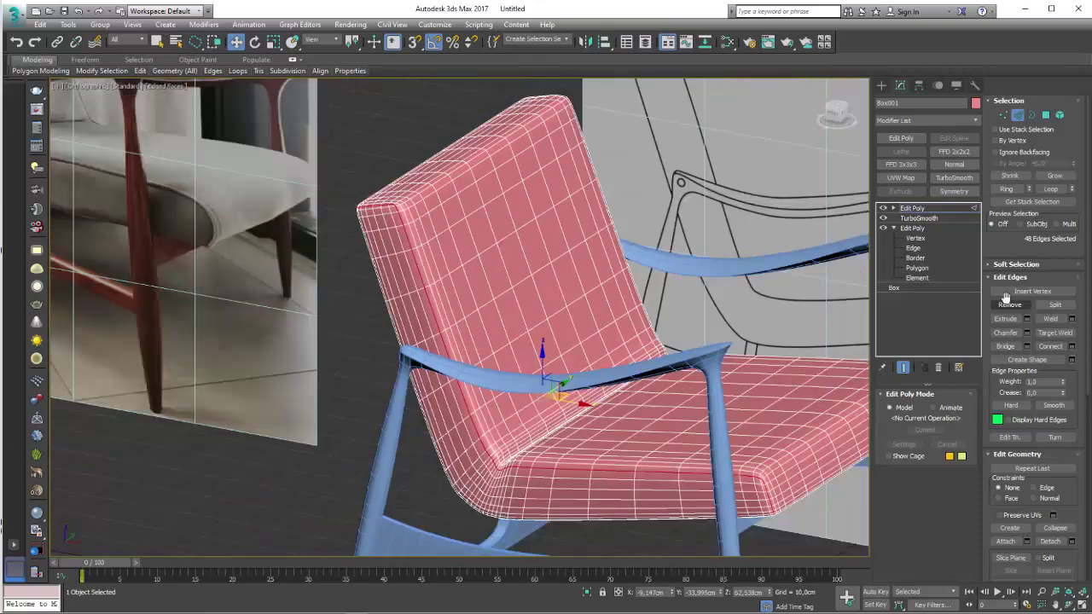
- Create Shape001 from the selected edge loops and select the new spline
{"action": "left_click", "coordinate": [1072, 361]}
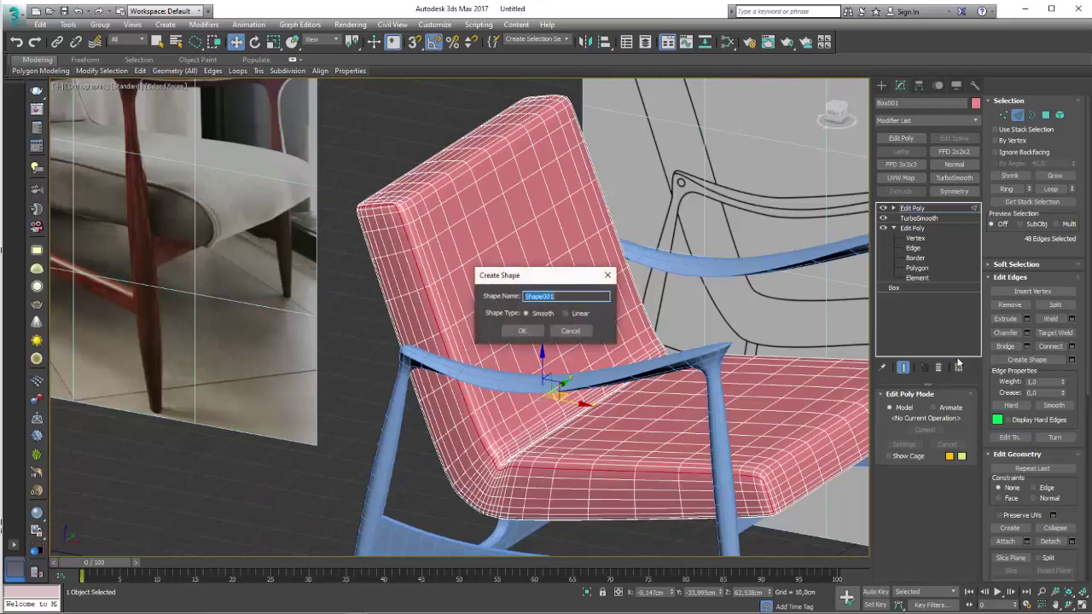
{"action": "left_click_drag", "start_coordinate": [558, 275], "coordinate": [626, 219]}
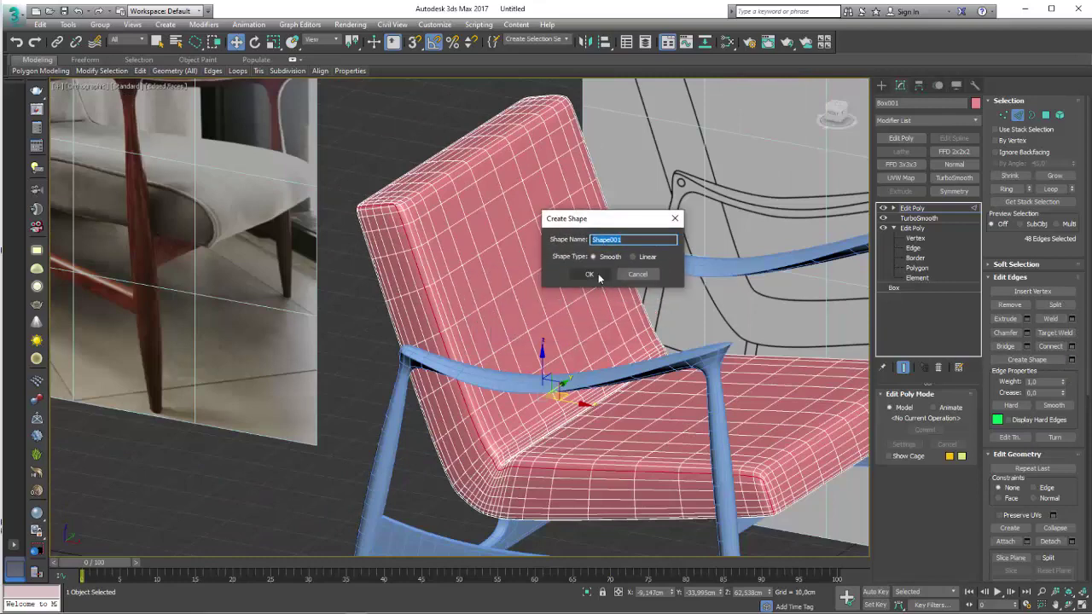
{"action": "left_click", "coordinate": [590, 275]}
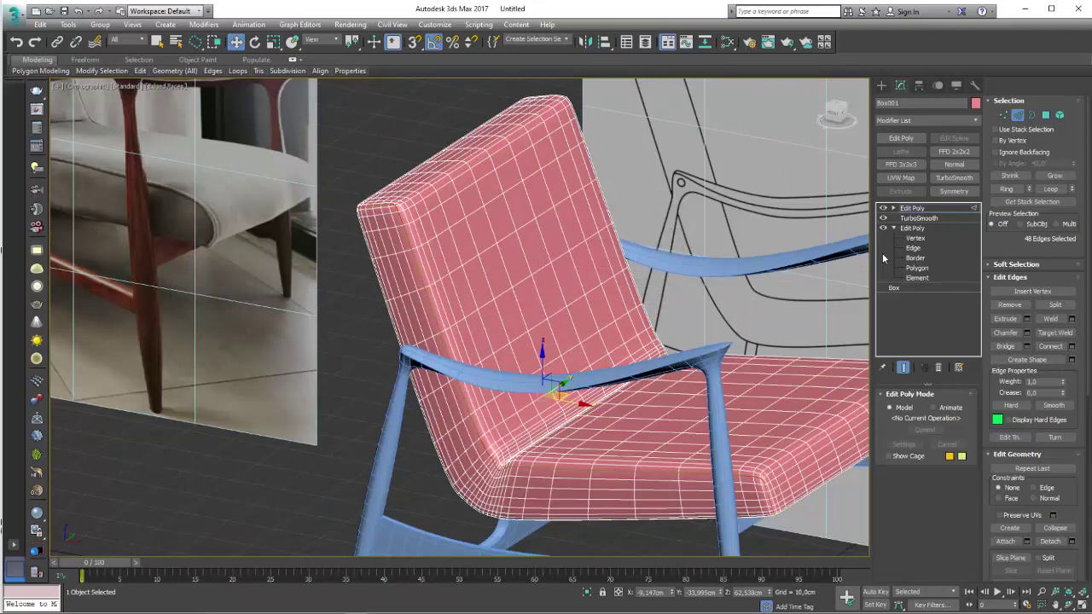
{"action": "left_click", "coordinate": [914, 210]}
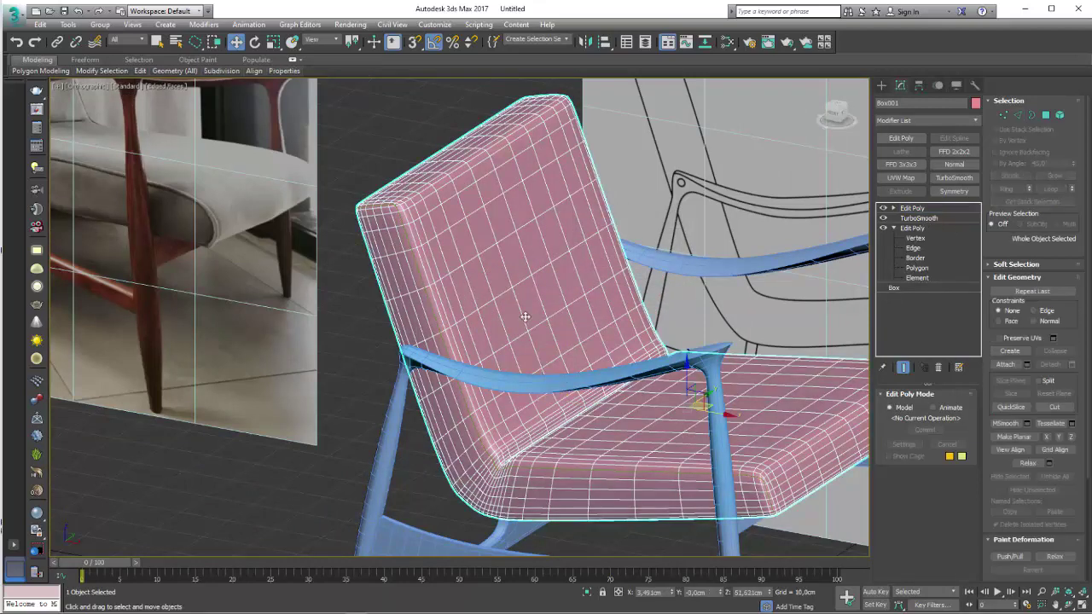
{"action": "left_click", "coordinate": [437, 321]}
- Enable Shape001 in the viewport as a tube and lower its thickness to 0,73cm
{"action": "middle_click_drag", "start_coordinate": [437, 321], "coordinate": [609, 373], "text": "alt"}
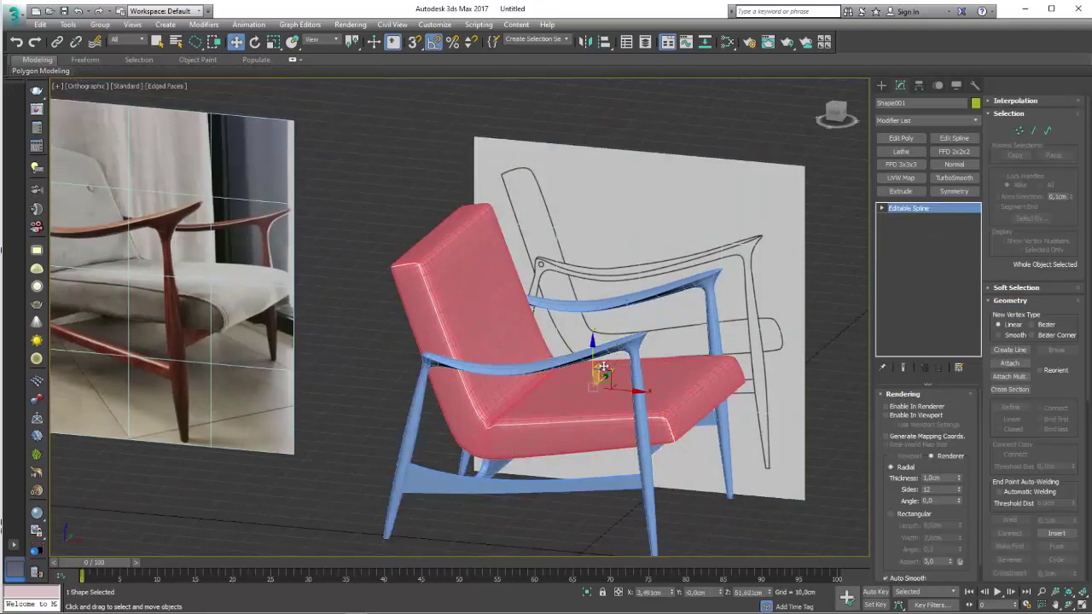
{"action": "left_click_drag", "start_coordinate": [603, 367], "coordinate": [643, 171]}
{"action": "mouse_move", "coordinate": [643, 170]}
{"action": "middle_mouse_down", "text": "alt"}
{"action": "mouse_move", "coordinate": [544, 305]}
{"action": "mouse_move", "coordinate": [648, 358]}
{"action": "middle_mouse_up", "text": "alt"}
{"action": "key", "text": "ctrl+z"}
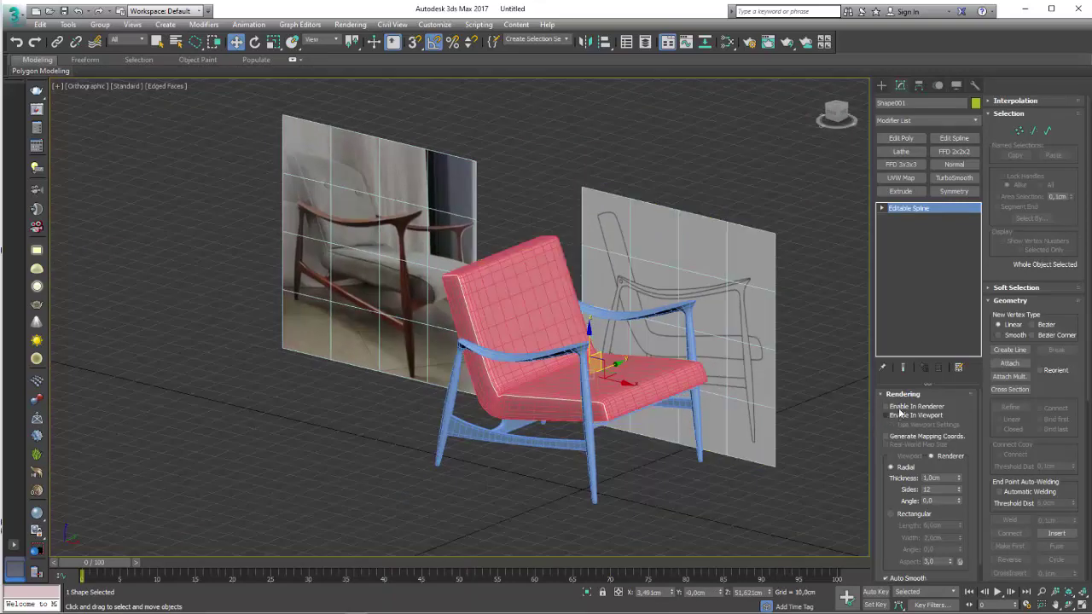
{"action": "left_click", "coordinate": [887, 416]}
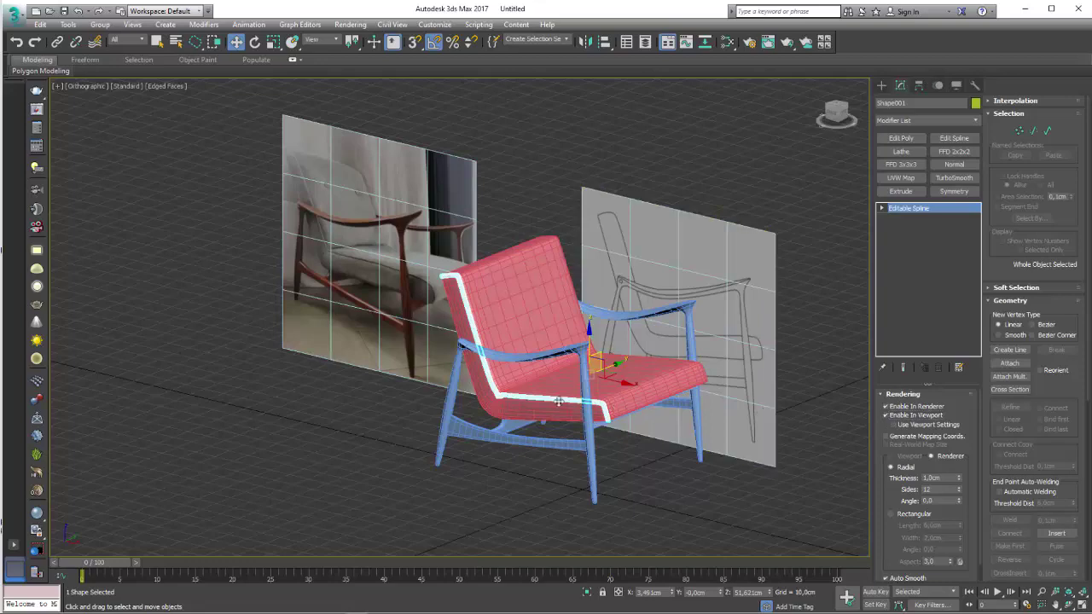
{"action": "key", "text": "z"}
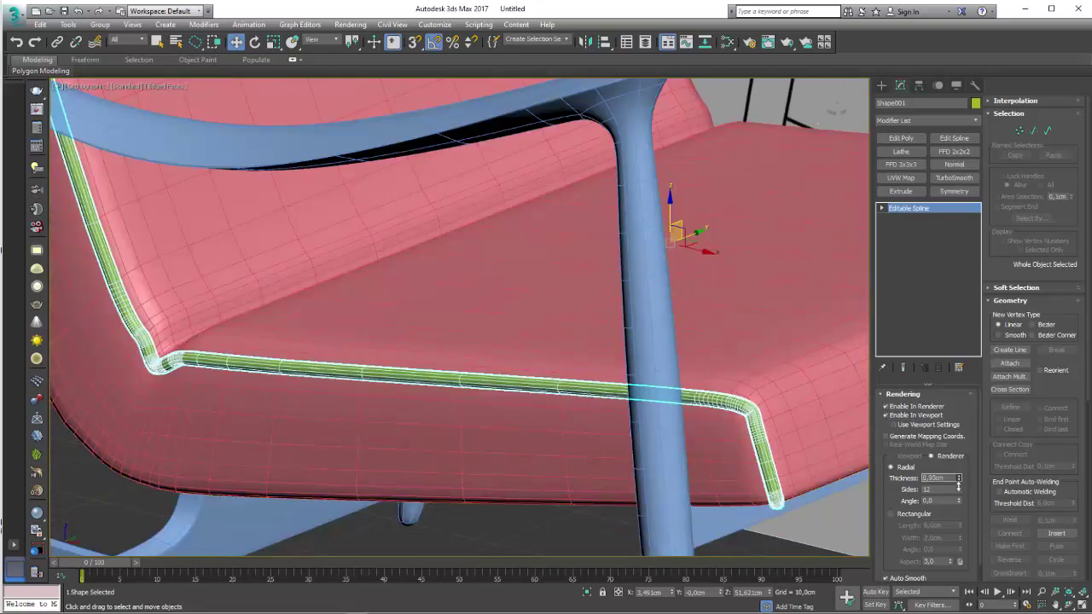
{"action": "left_click_drag", "start_coordinate": [958, 483], "coordinate": [959, 503]}
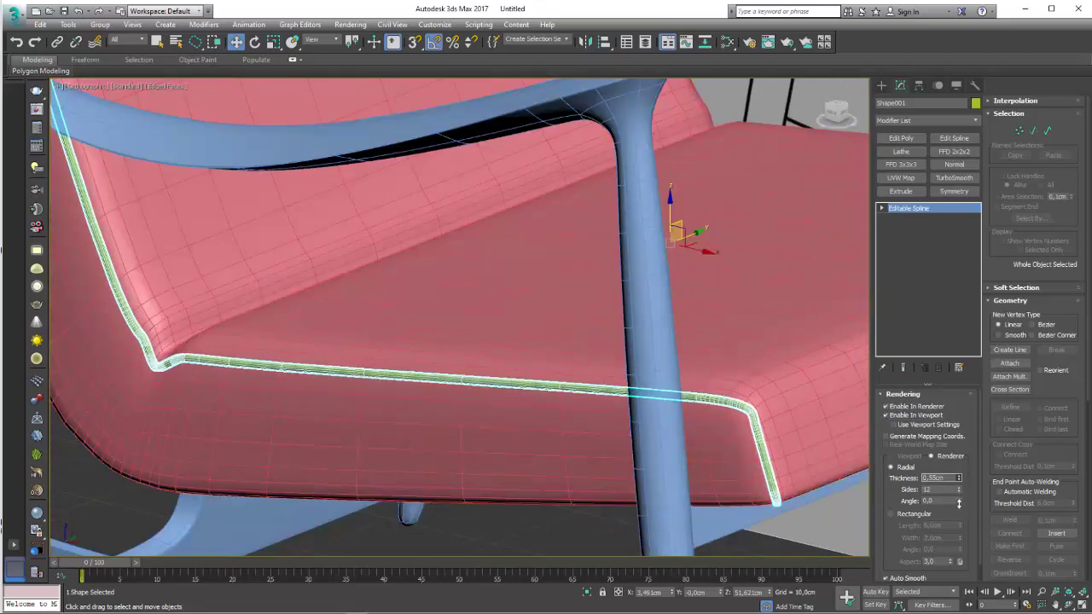
{"action": "scroll", "coordinate": [579, 339], "scroll_direction": "down", "scroll_amount": 5}
- Mirror the piping spline as a Copy to the chair's other side
{"action": "middle_click_drag", "start_coordinate": [604, 321], "coordinate": [570, 68], "text": "alt"}
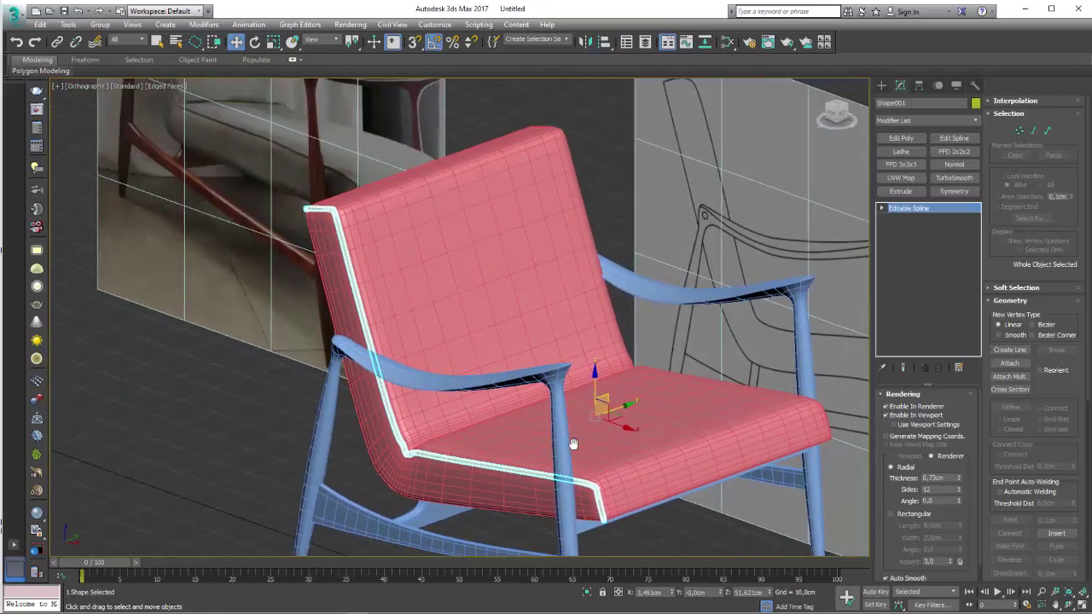
{"action": "left_click", "coordinate": [587, 44]}
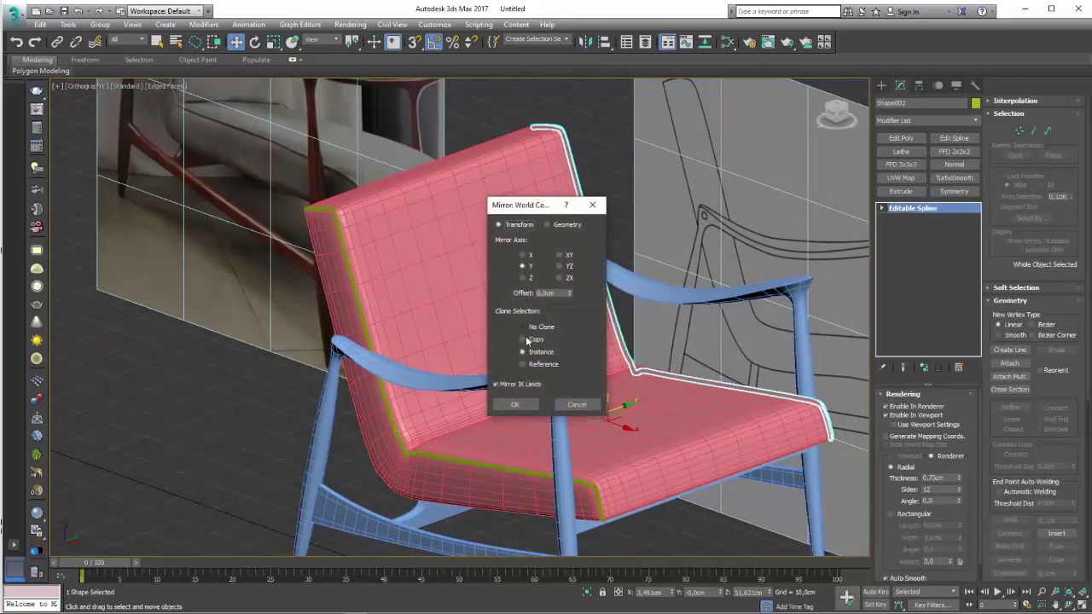
{"action": "left_click", "coordinate": [522, 339]}
{"action": "left_click", "coordinate": [515, 404]}
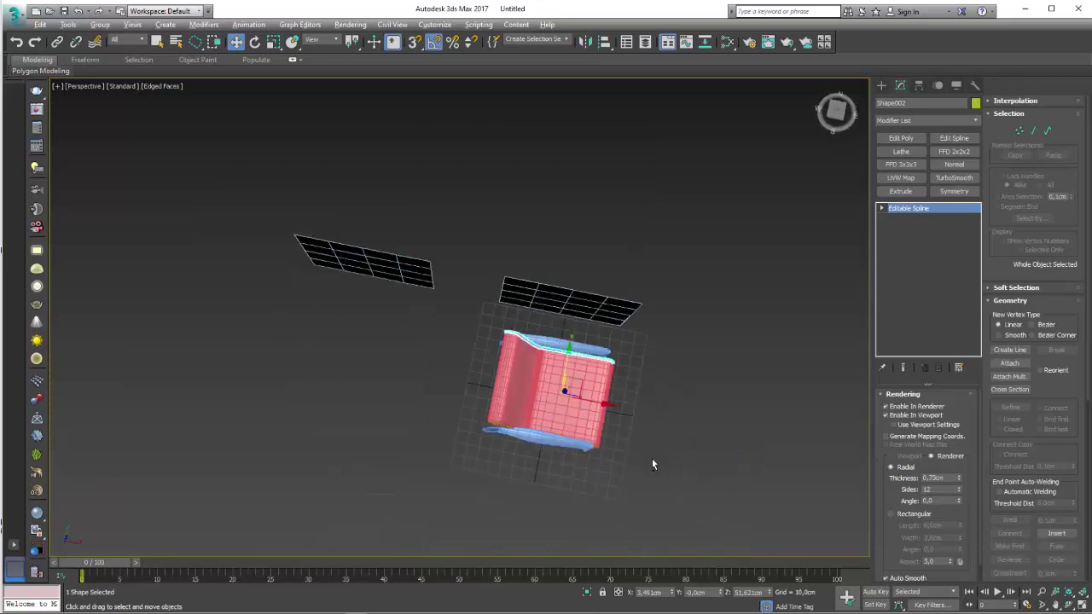
- Select all the chair objects and open the Slate Material Editor
{"action": "middle_click_drag", "start_coordinate": [652, 465], "coordinate": [652, 468], "text": "alt"}
{"action": "left_click_drag", "start_coordinate": [444, 395], "coordinate": [614, 446]}
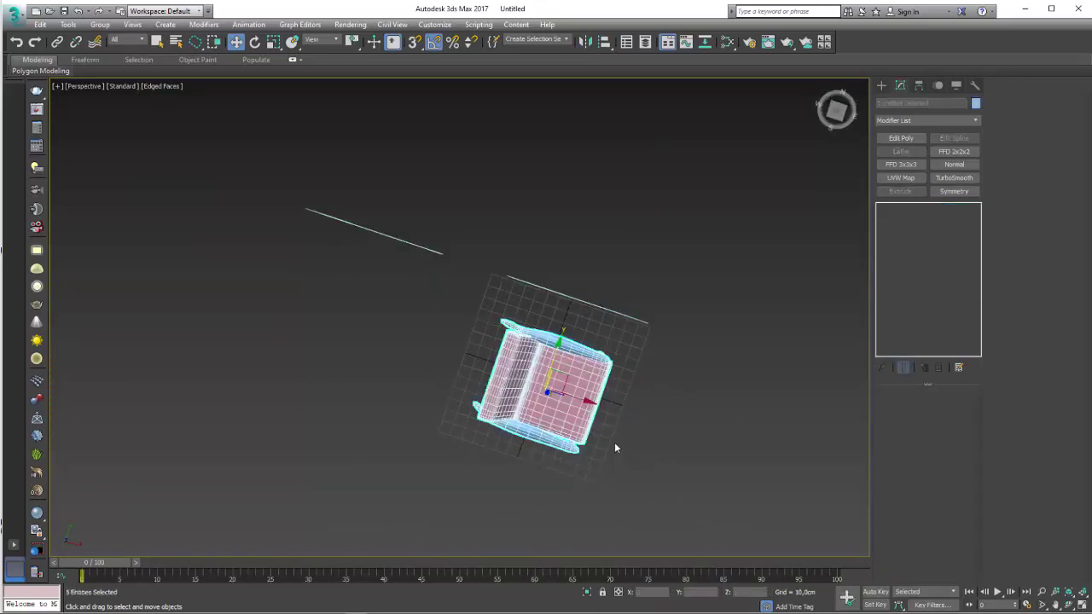
{"action": "left_click", "coordinate": [724, 44]}
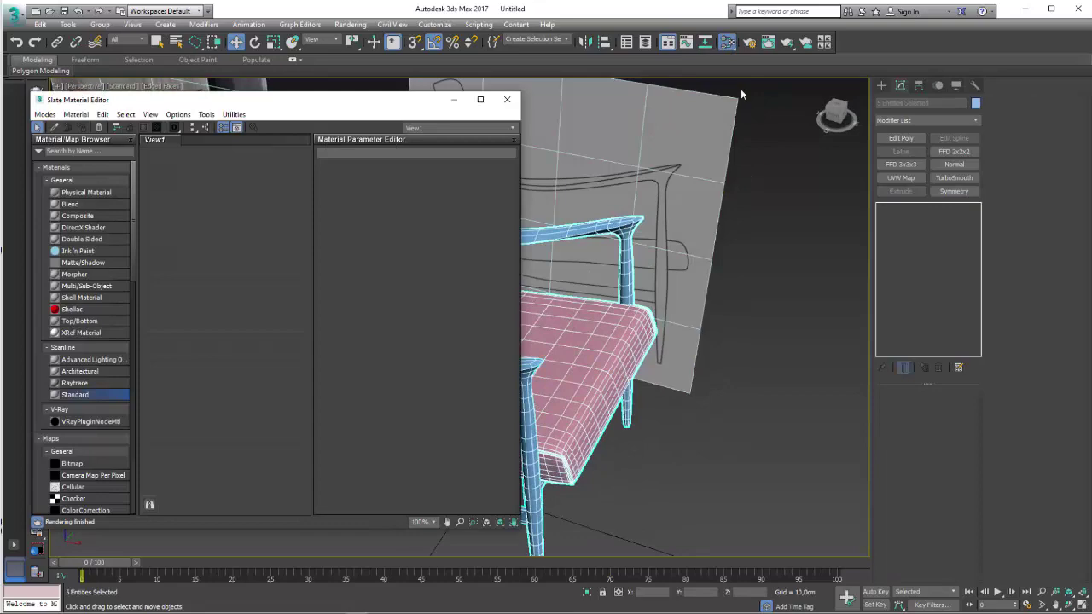
{"action": "left_click_drag", "start_coordinate": [431, 104], "coordinate": [505, 151]}
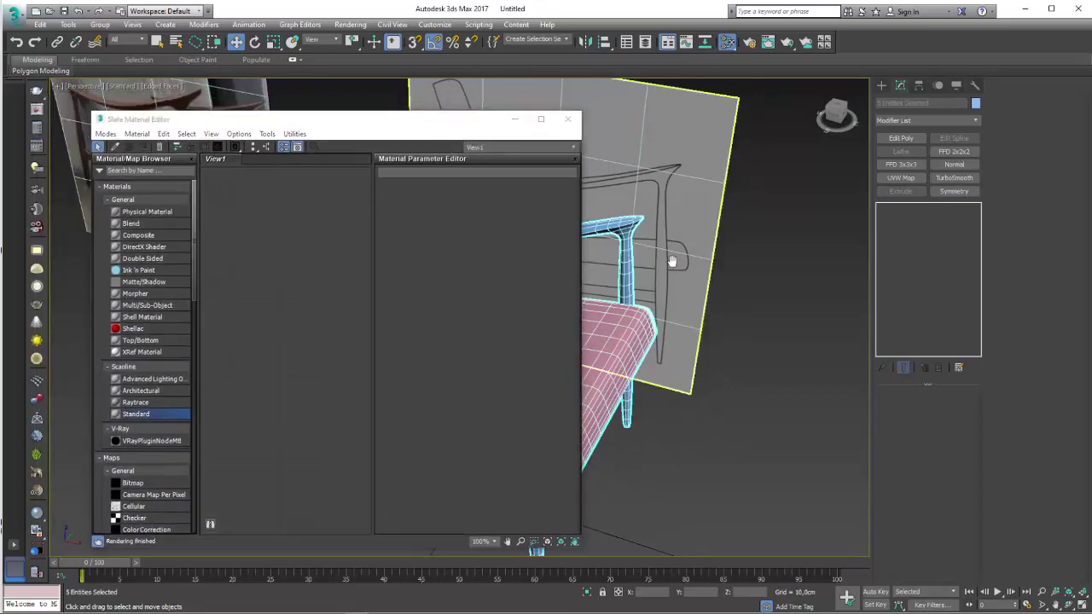
{"action": "key", "text": "z"}
{"action": "middle_click_drag", "start_coordinate": [682, 307], "coordinate": [651, 306], "text": "alt"}
{"action": "scroll", "coordinate": [651, 305], "scroll_direction": "up", "scroll_amount": 5}
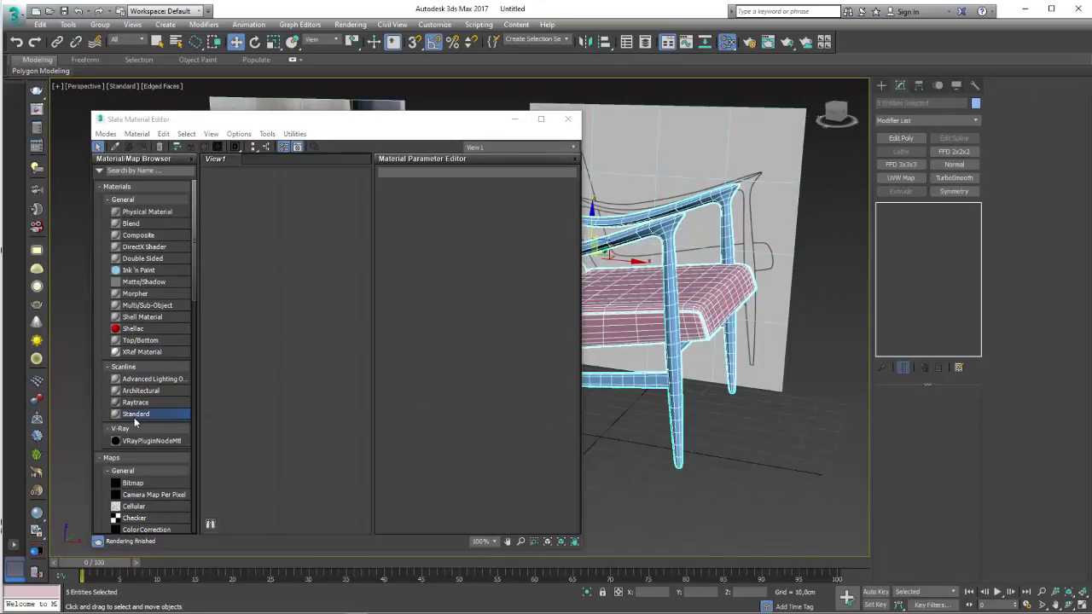
- Create a new Standard material, Material #30, and assign it to the selected chair pieces
{"action": "left_click_drag", "start_coordinate": [134, 423], "coordinate": [271, 326]}
{"action": "right_click", "coordinate": [267, 328]}
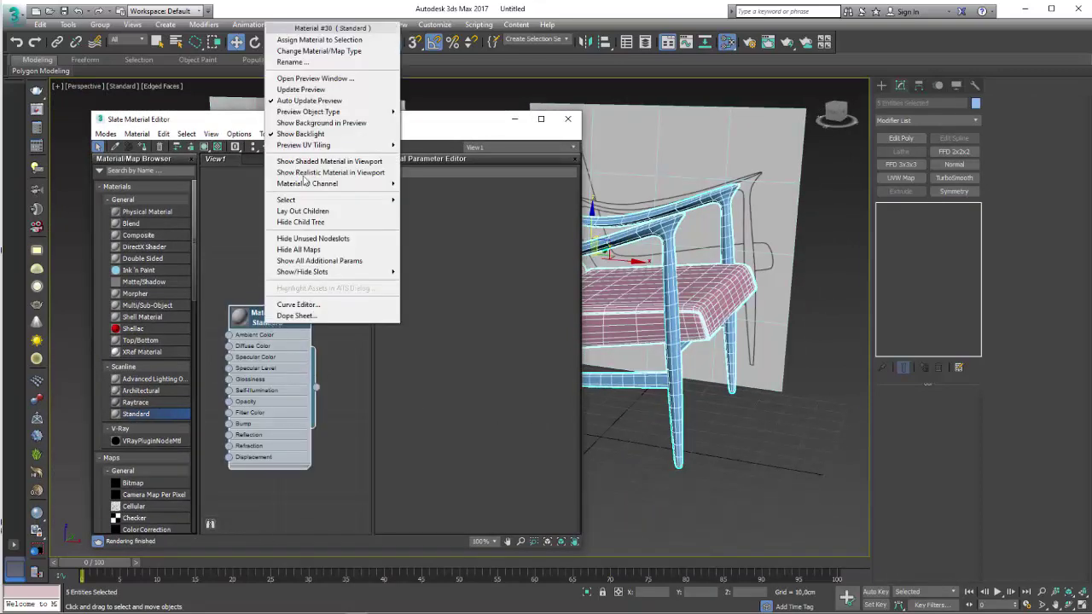
{"action": "left_click", "coordinate": [332, 40]}
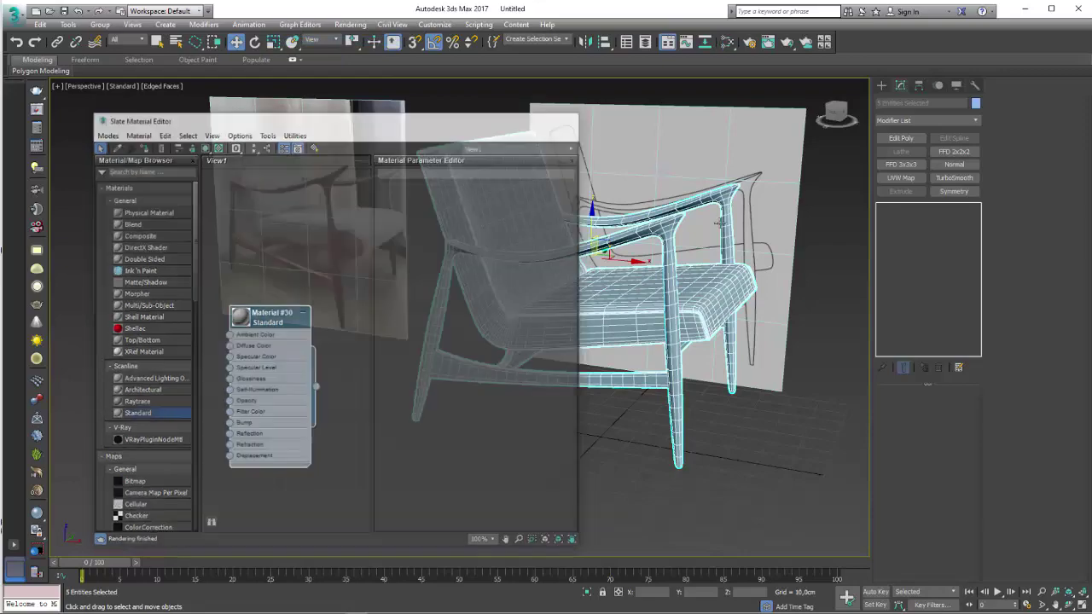
{"action": "mouse_move", "coordinate": [649, 341]}
{"action": "middle_mouse_down", "text": "alt"}
{"action": "mouse_move", "coordinate": [736, 342]}
{"action": "mouse_move", "coordinate": [504, 377]}
{"action": "middle_mouse_up", "text": "alt"}
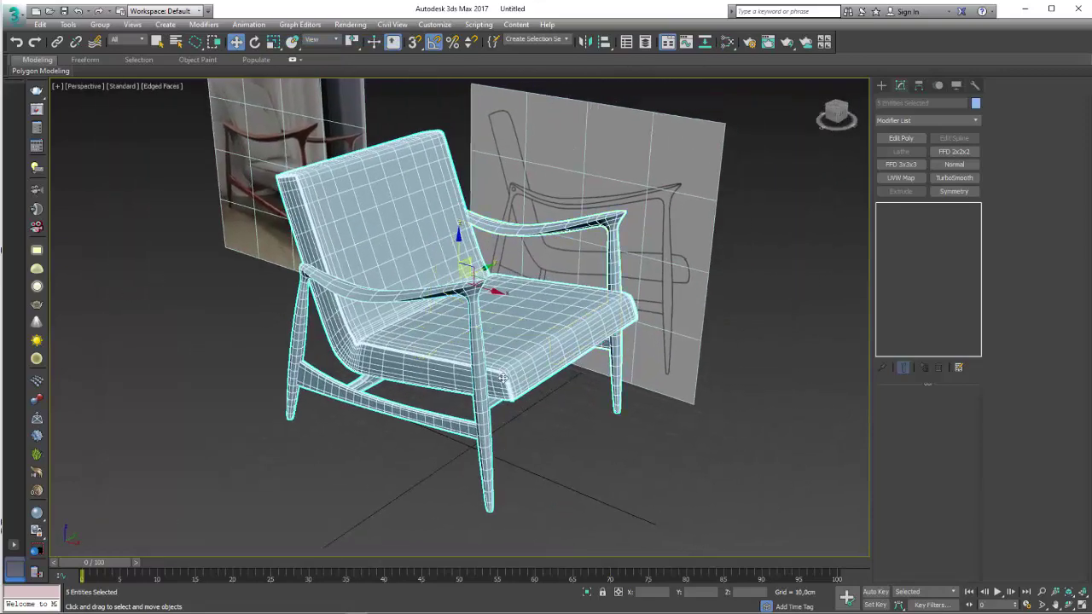
{"action": "mouse_move", "coordinate": [587, 334]}
{"action": "middle_mouse_down", "text": "alt"}
{"action": "mouse_move", "coordinate": [610, 335]}
{"action": "mouse_move", "coordinate": [629, 416]}
{"action": "middle_mouse_up", "text": "alt"}
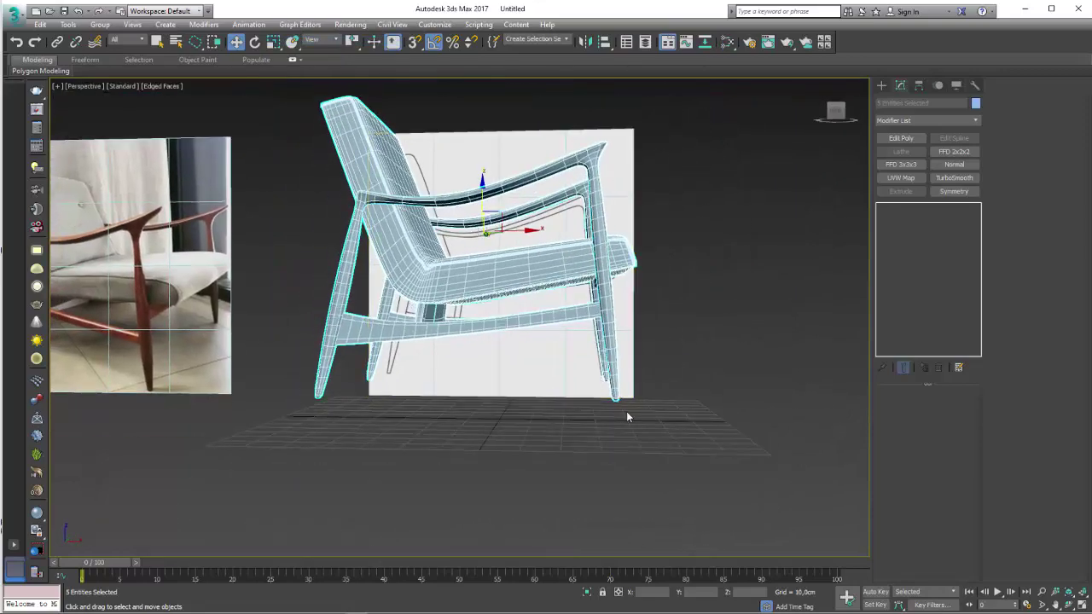
- Select Cylinder002's leg and pick its bottom cap polygon in Polygon mode
{"action": "scroll", "coordinate": [611, 401], "scroll_direction": "up", "scroll_amount": 5}
{"action": "scroll", "coordinate": [611, 399], "scroll_direction": "up", "scroll_amount": 3}
{"action": "left_click", "coordinate": [610, 424]}
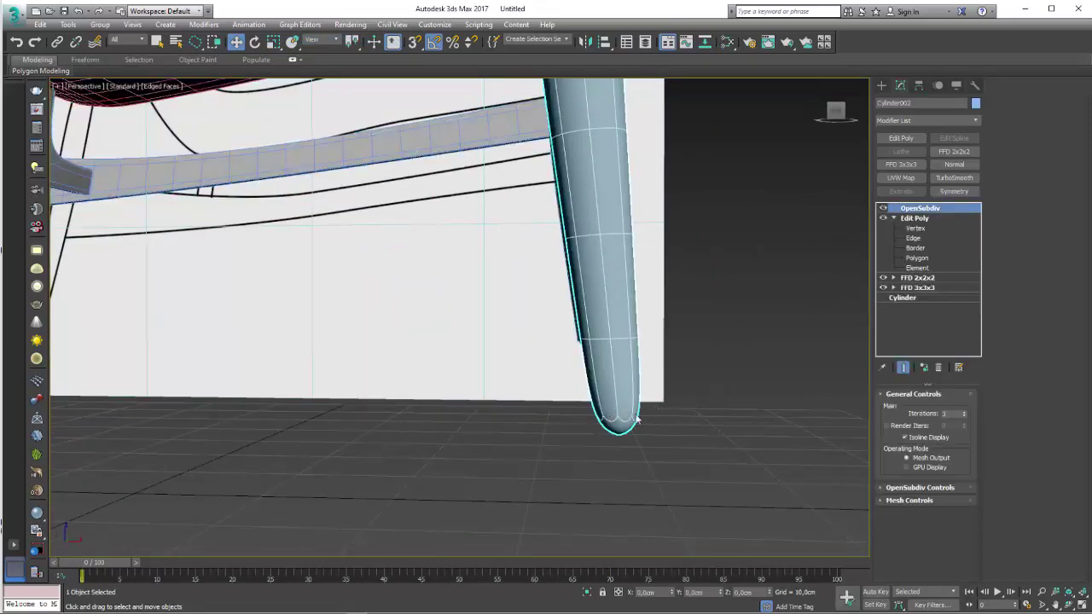
{"action": "left_click", "coordinate": [917, 258]}
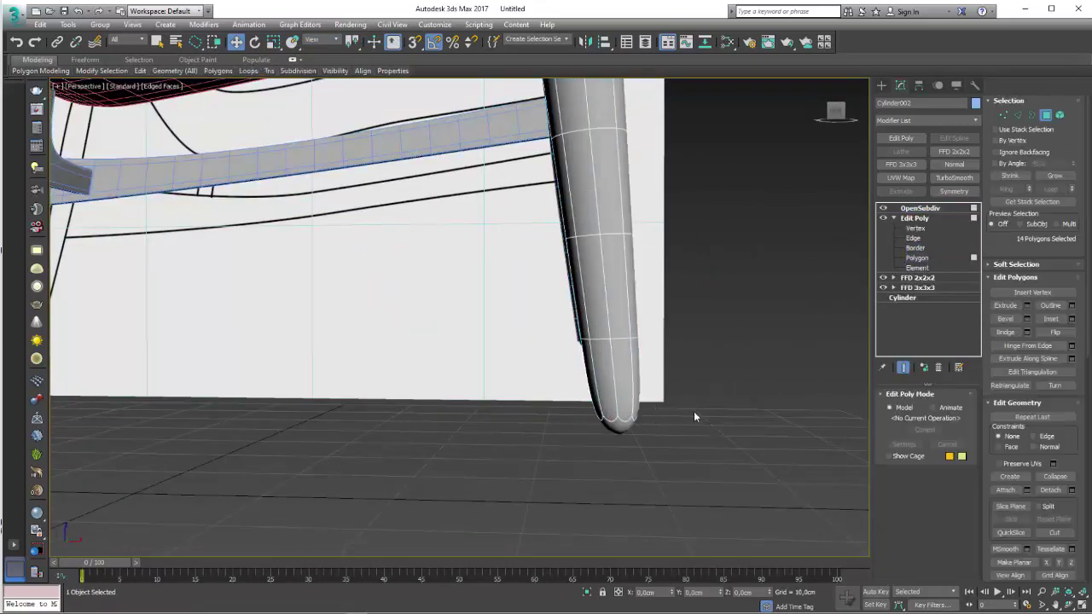
{"action": "scroll", "coordinate": [693, 411], "scroll_direction": "up", "scroll_amount": 2}
{"action": "middle_click_drag", "start_coordinate": [753, 385], "coordinate": [865, 213]}
{"action": "scroll", "coordinate": [834, 256], "scroll_direction": "down", "scroll_amount": 1}
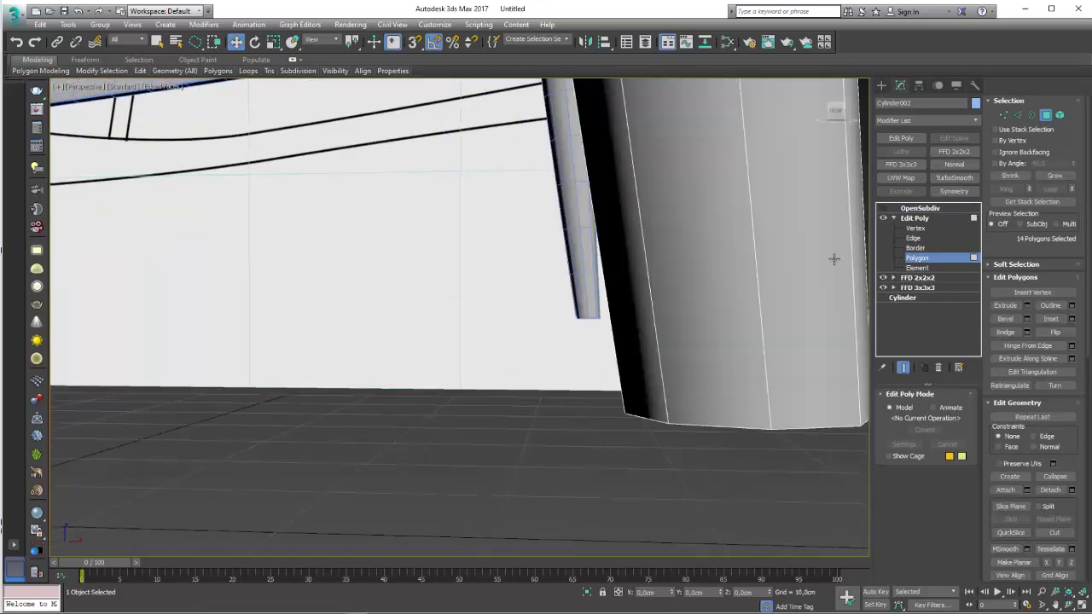
{"action": "scroll", "coordinate": [764, 363], "scroll_direction": "down", "scroll_amount": 3}
{"action": "left_click", "coordinate": [712, 328]}
{"action": "left_click", "coordinate": [482, 304]}
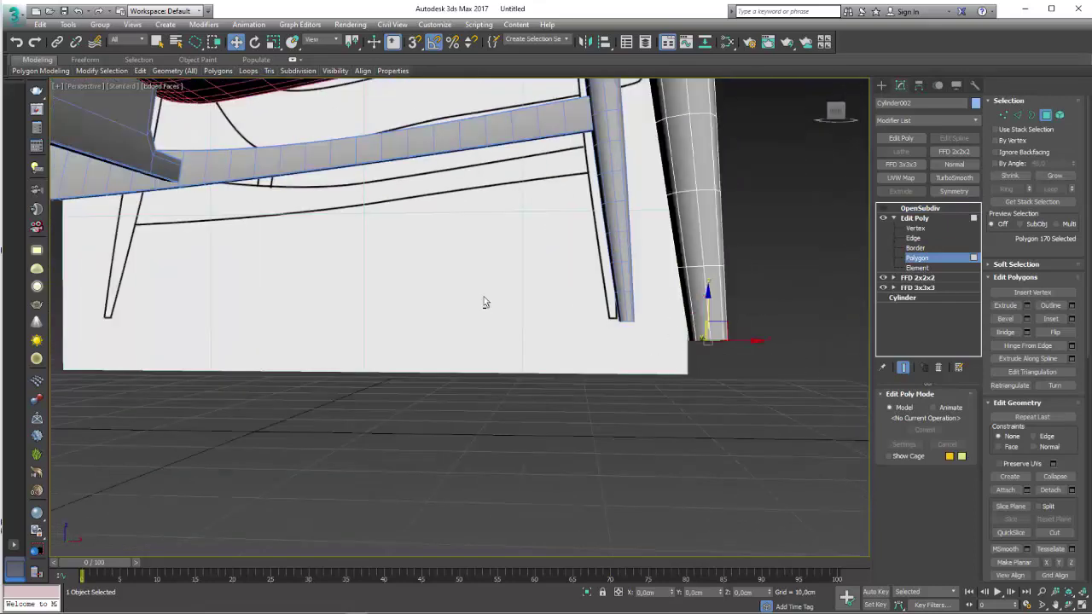
{"action": "mouse_move", "coordinate": [483, 304]}
{"action": "middle_mouse_down", "text": "alt"}
{"action": "mouse_move", "coordinate": [468, 332]}
{"action": "mouse_move", "coordinate": [371, 332]}
{"action": "mouse_move", "coordinate": [495, 400]}
{"action": "middle_mouse_up", "text": "alt"}
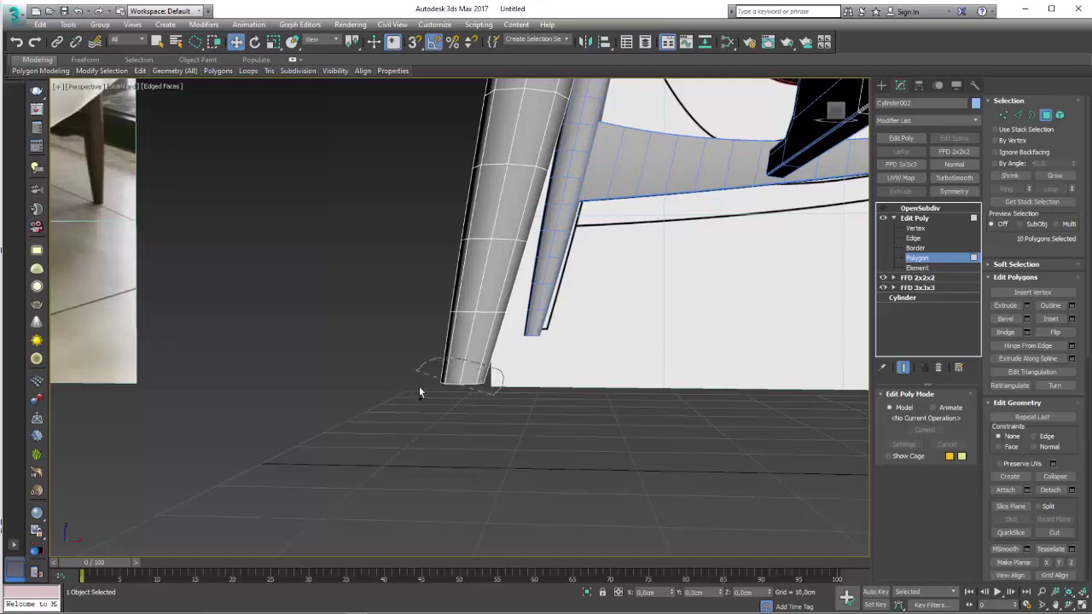
{"action": "left_click", "coordinate": [449, 340]}
{"action": "middle_click_drag", "start_coordinate": [449, 340], "coordinate": [648, 265], "text": "alt"}
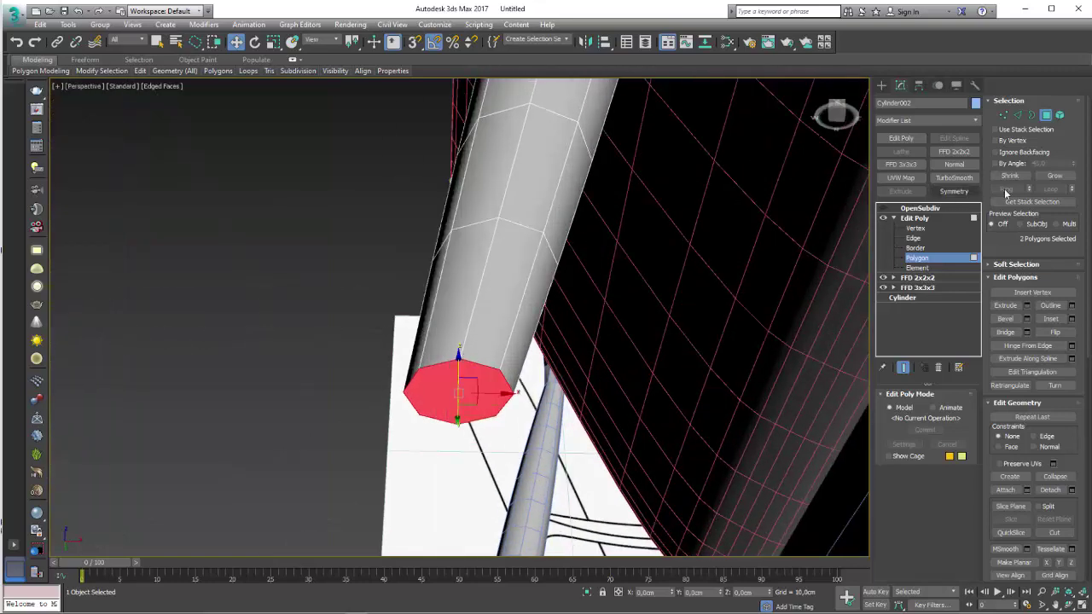
- Inset the bottom cap by about 0.533cm and return to the OpenSubdiv result
{"action": "left_click", "coordinate": [1072, 319]}
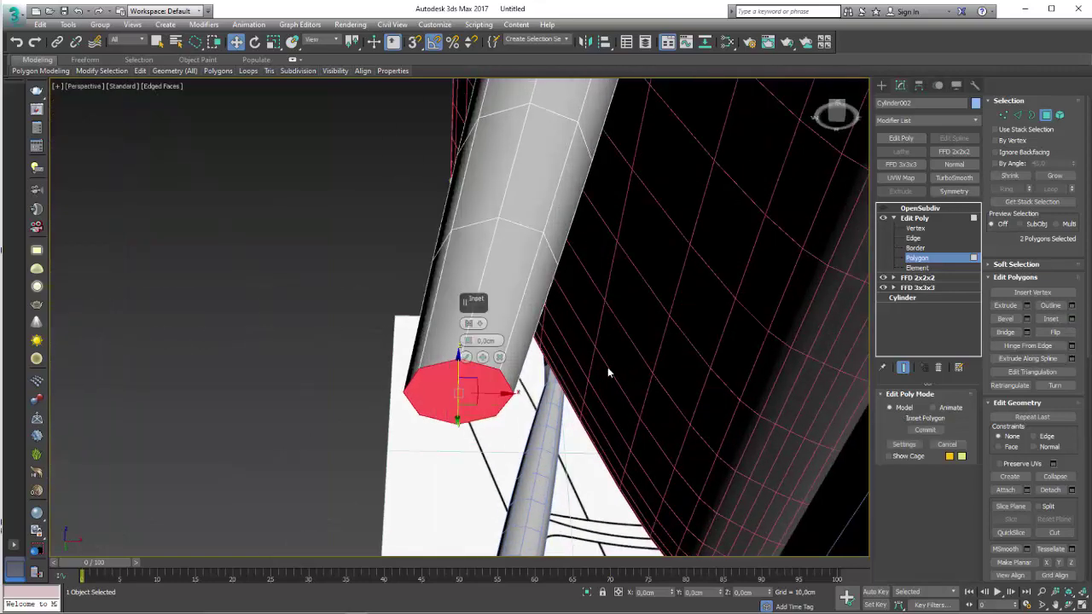
{"action": "left_click_drag", "start_coordinate": [471, 349], "coordinate": [467, 341]}
{"action": "right_click", "coordinate": [468, 342]}
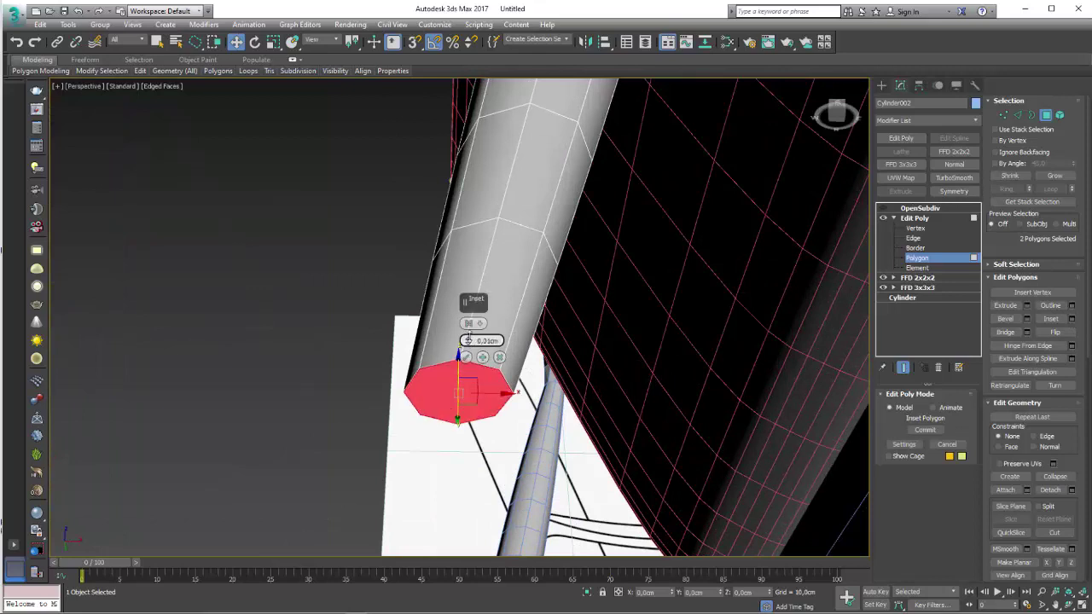
{"action": "left_click_drag", "start_coordinate": [467, 342], "coordinate": [467, 331]}
{"action": "left_click", "coordinate": [482, 358]}
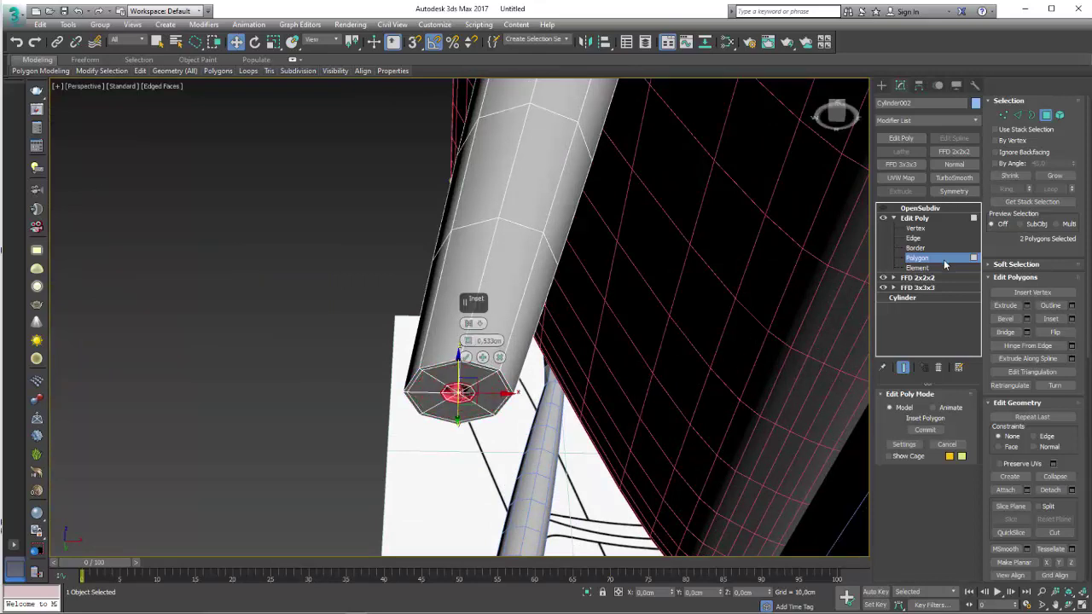
{"action": "left_click", "coordinate": [499, 357]}
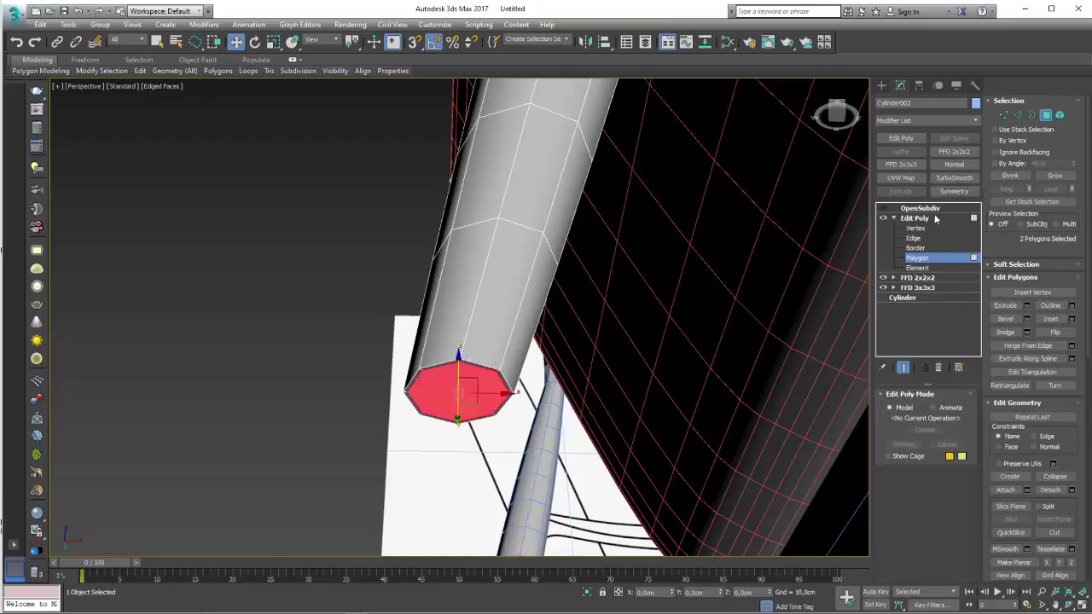
{"action": "left_click", "coordinate": [883, 211]}
{"action": "scroll", "coordinate": [665, 231], "scroll_direction": "down", "scroll_amount": 2}
- Zoom and orbit the view from the chair's front-left to a high overhead view
{"action": "scroll", "coordinate": [532, 275], "scroll_direction": "down", "scroll_amount": 3}
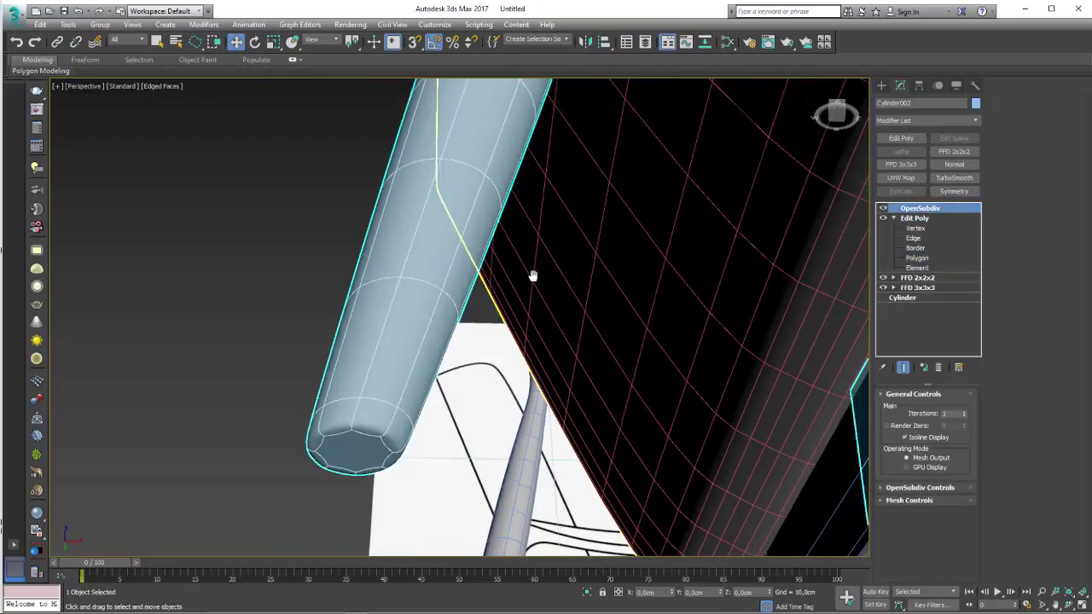
{"action": "scroll", "coordinate": [597, 324], "scroll_direction": "down", "scroll_amount": 5}
{"action": "scroll", "coordinate": [662, 362], "scroll_direction": "up", "scroll_amount": 2}
{"action": "middle_click_drag", "start_coordinate": [662, 363], "coordinate": [565, 375], "text": "alt"}
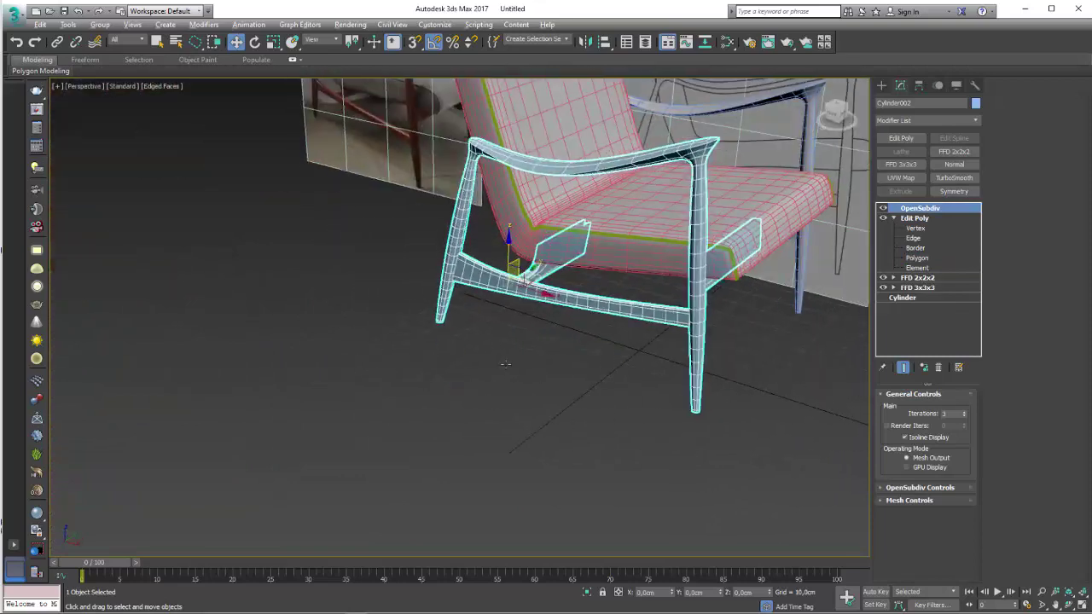
{"action": "scroll", "coordinate": [565, 375], "scroll_direction": "up", "scroll_amount": 5}
{"action": "scroll", "coordinate": [637, 316], "scroll_direction": "up", "scroll_amount": 2}
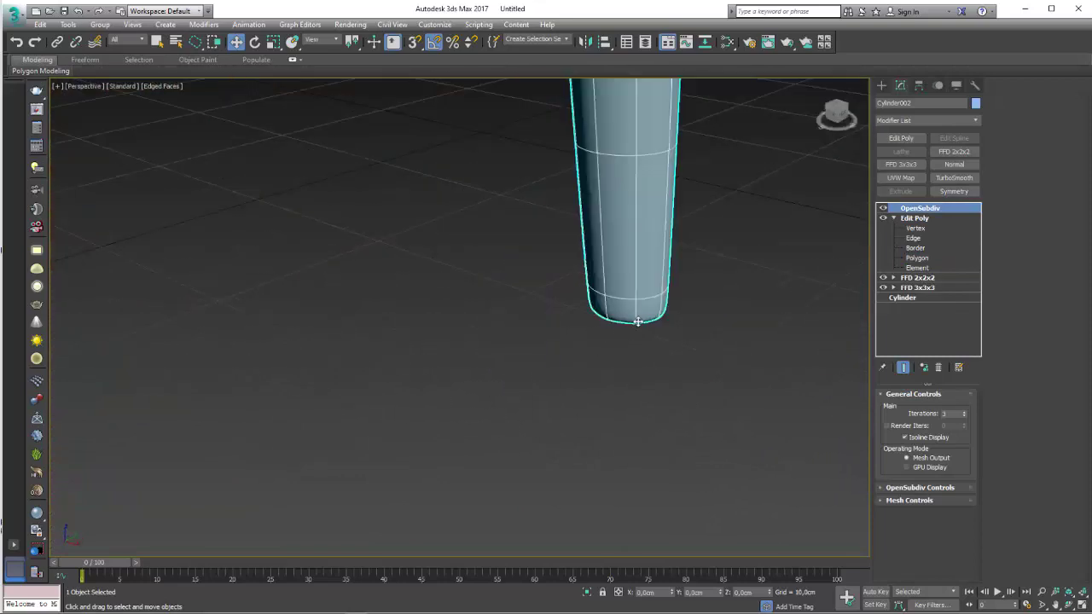
{"action": "scroll", "coordinate": [634, 330], "scroll_direction": "down", "scroll_amount": 1}
{"action": "scroll", "coordinate": [649, 324], "scroll_direction": "down", "scroll_amount": 3}
{"action": "scroll", "coordinate": [612, 398], "scroll_direction": "down", "scroll_amount": 1}
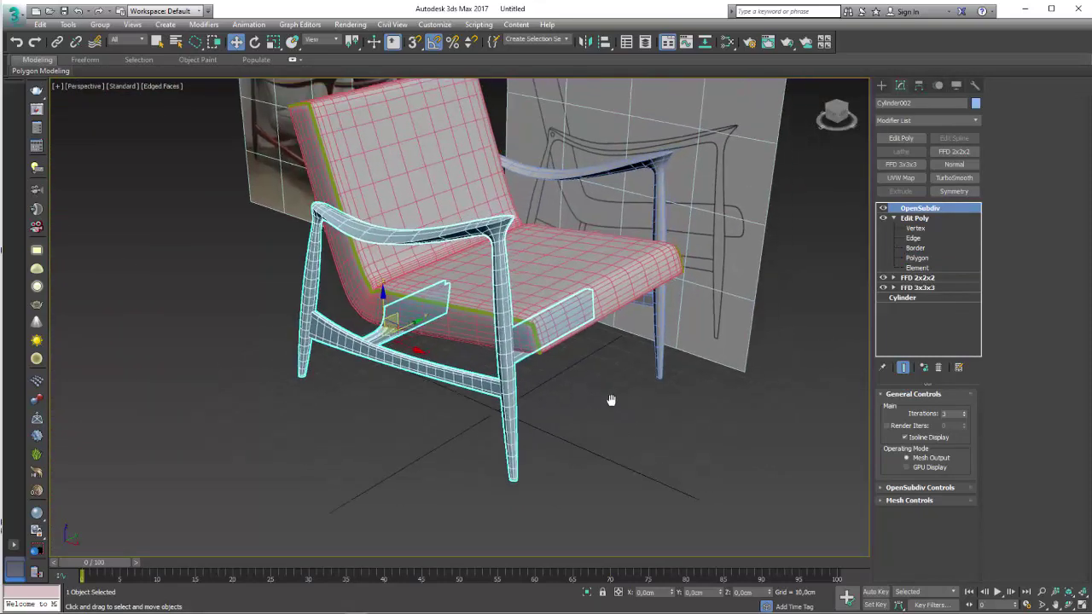
{"action": "scroll", "coordinate": [612, 397], "scroll_direction": "down", "scroll_amount": 4}
{"action": "middle_click_drag", "start_coordinate": [697, 372], "coordinate": [680, 430], "text": "alt"}
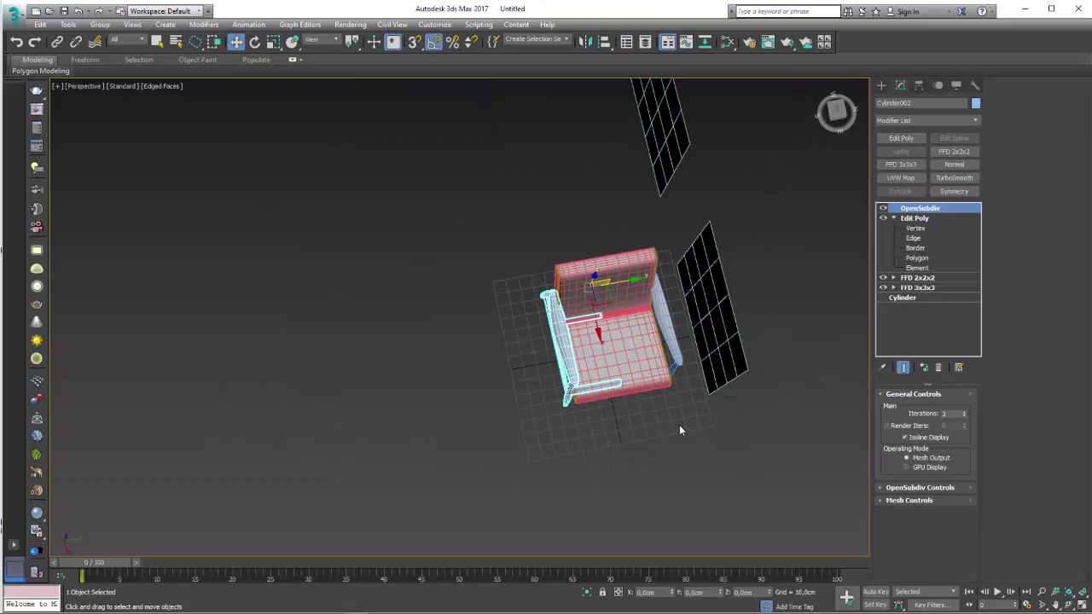
- Select the whole chair and change its object colour to light grey
{"action": "double_click", "coordinate": [550, 396]}
{"action": "left_click", "coordinate": [975, 104]}
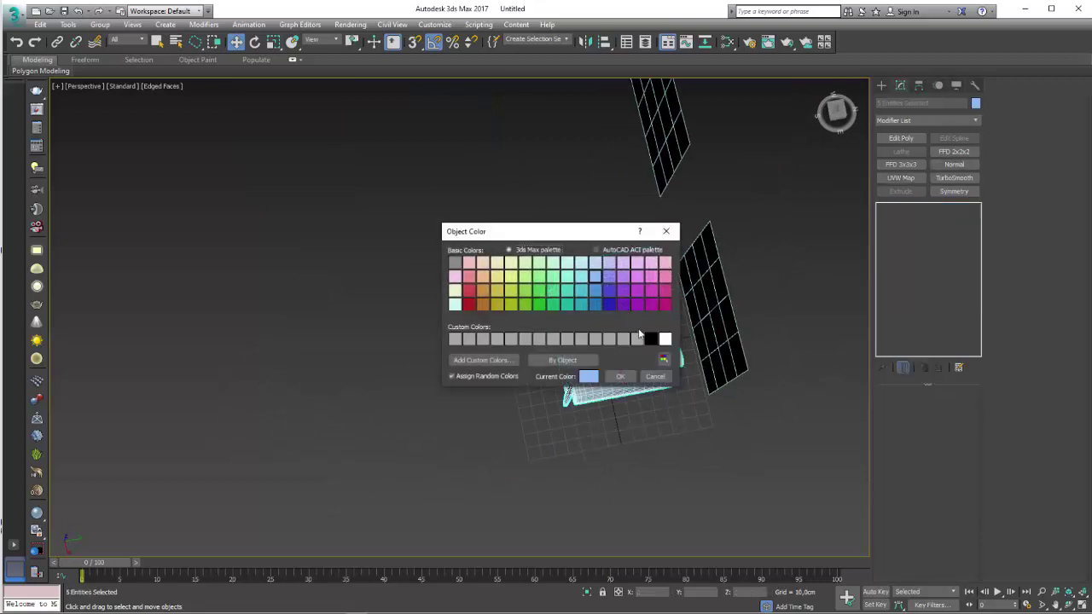
{"action": "left_click", "coordinate": [621, 377]}
{"action": "left_click", "coordinate": [597, 427]}
{"action": "middle_click_drag", "start_coordinate": [588, 426], "coordinate": [648, 358], "text": "alt"}
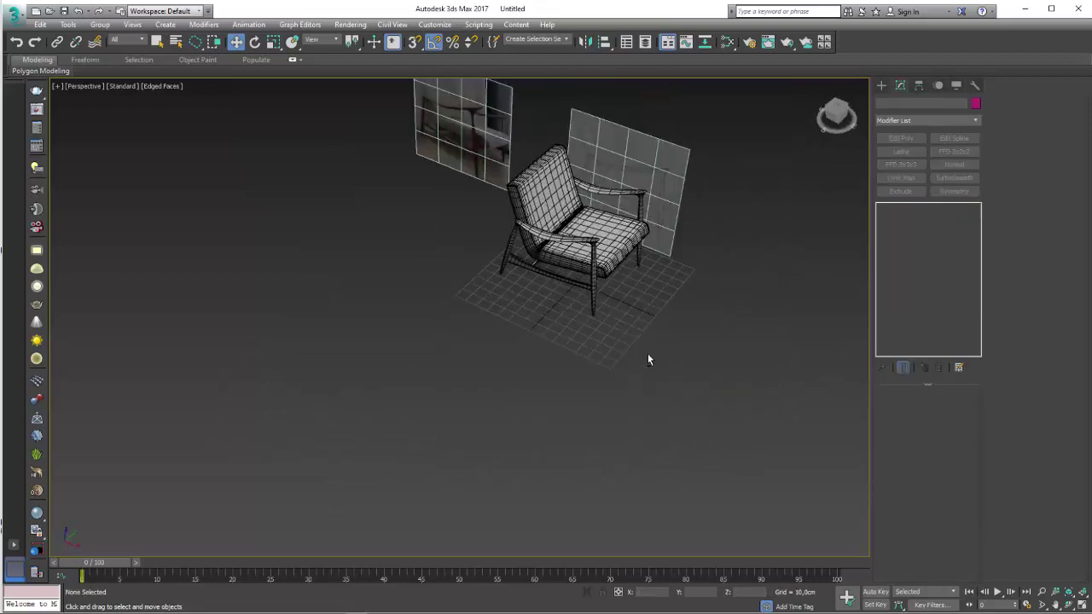
{"action": "scroll", "coordinate": [648, 359], "scroll_direction": "up", "scroll_amount": 3}
{"action": "left_click", "coordinate": [536, 236]}
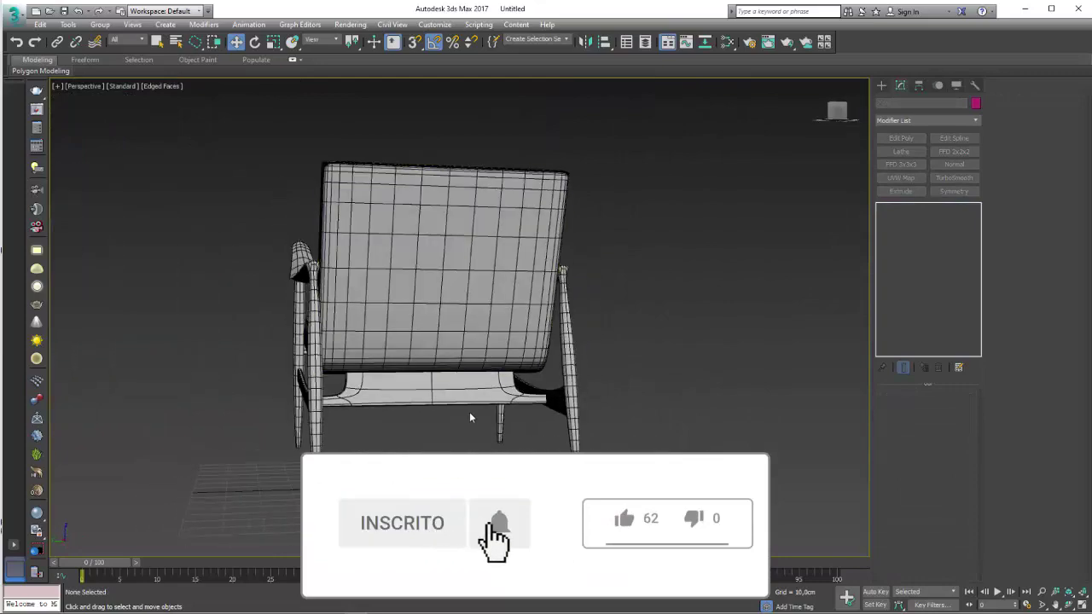
{"action": "scroll", "coordinate": [457, 397], "scroll_direction": "up", "scroll_amount": 3}
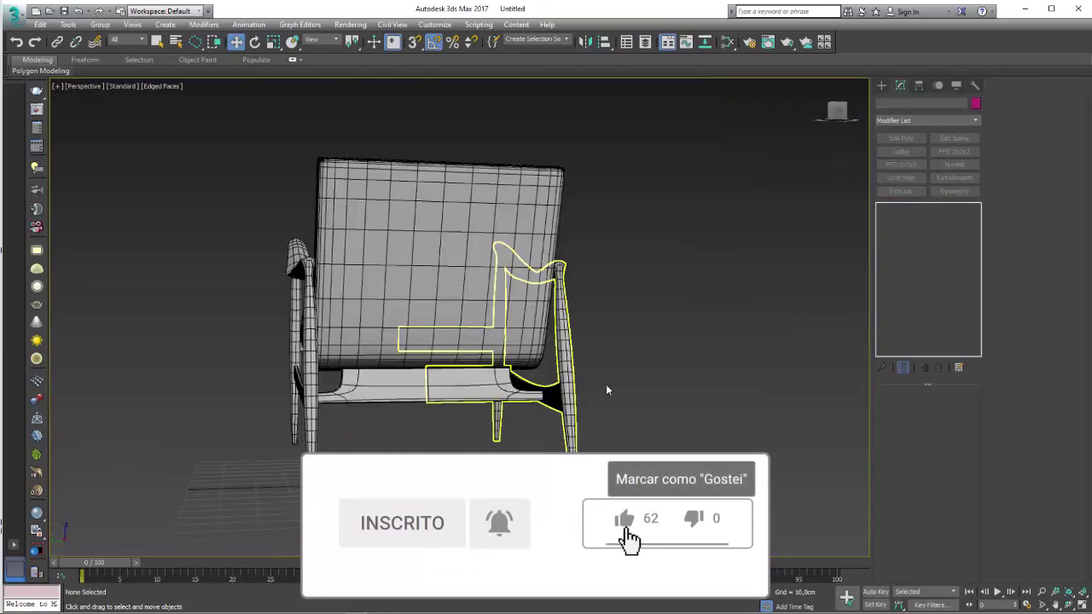
{"action": "middle_click_drag", "start_coordinate": [421, 436], "coordinate": [346, 409], "text": "alt"}
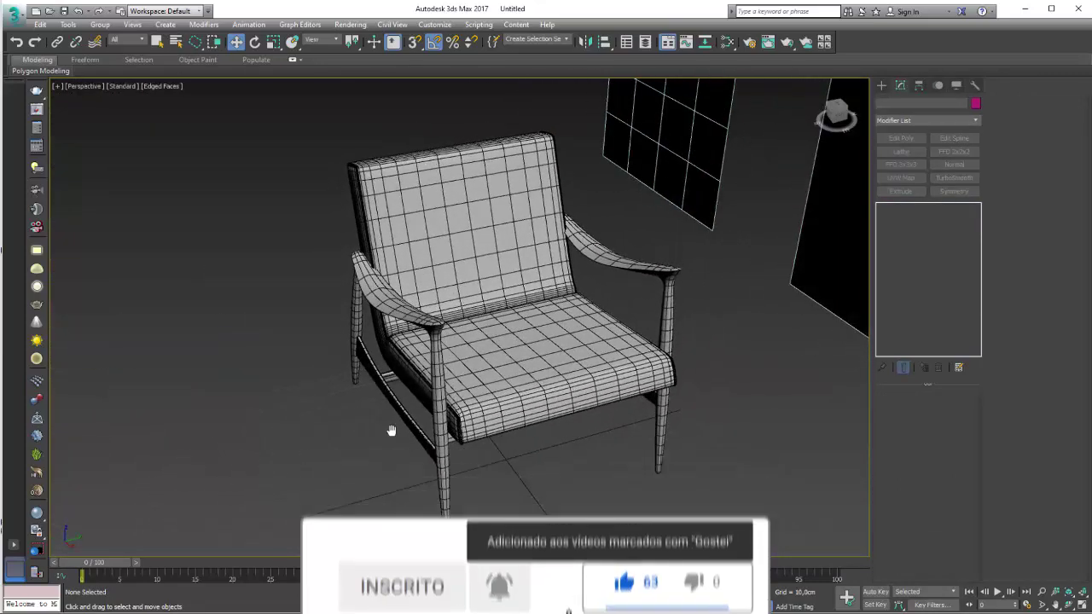
{"action": "scroll", "coordinate": [346, 414], "scroll_direction": "down", "scroll_amount": 5}
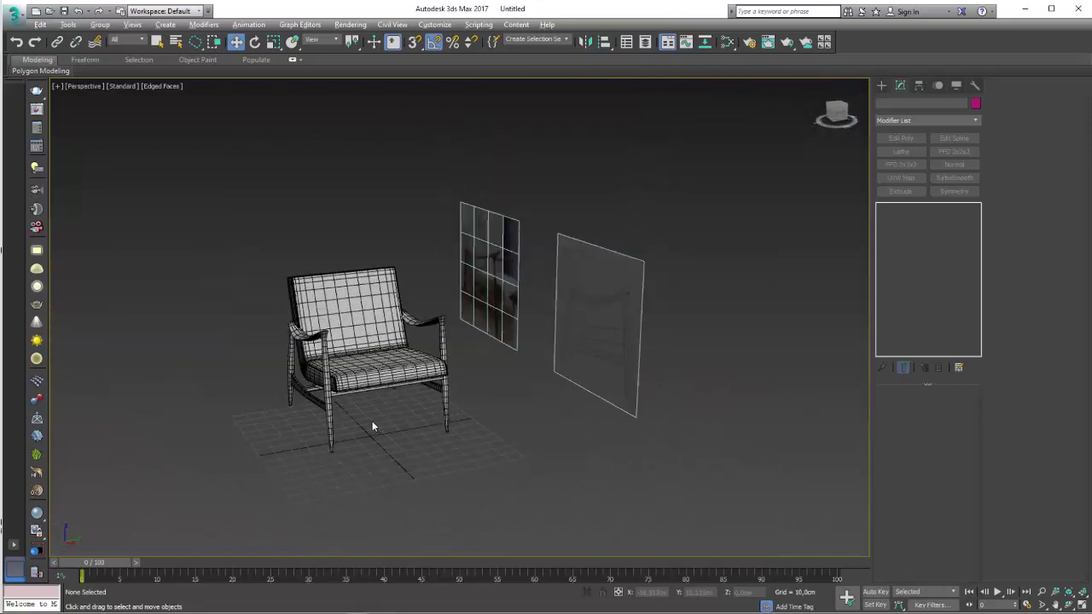
{"action": "scroll", "coordinate": [373, 427], "scroll_direction": "up", "scroll_amount": 2}
{"action": "scroll", "coordinate": [373, 431], "scroll_direction": "up", "scroll_amount": 2}
{"action": "scroll", "coordinate": [379, 432], "scroll_direction": "up", "scroll_amount": 2}
{"action": "middle_click_drag", "start_coordinate": [388, 429], "coordinate": [395, 428], "text": "alt"}
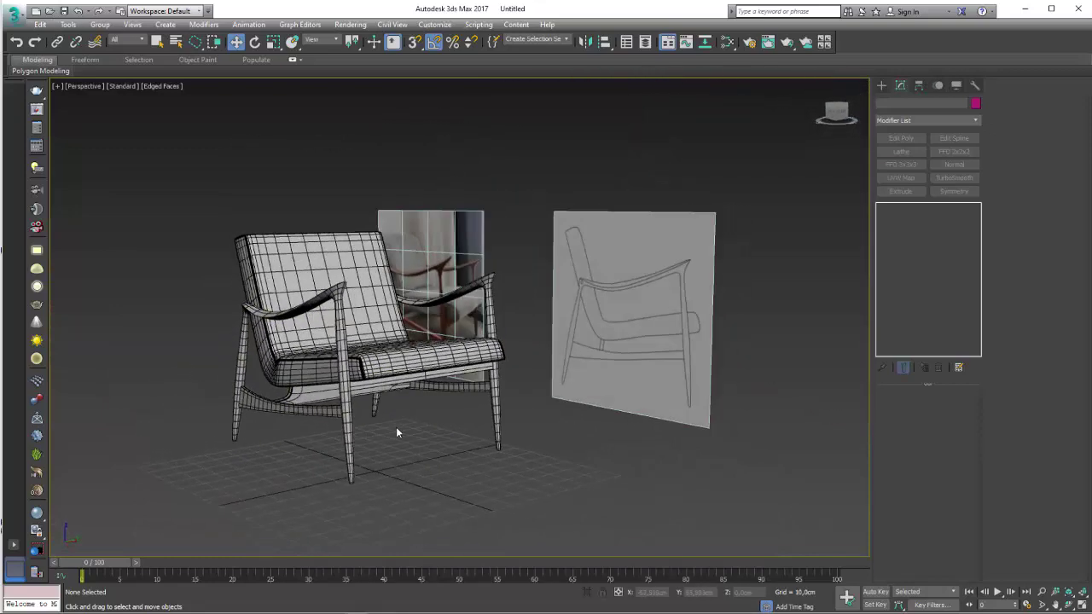